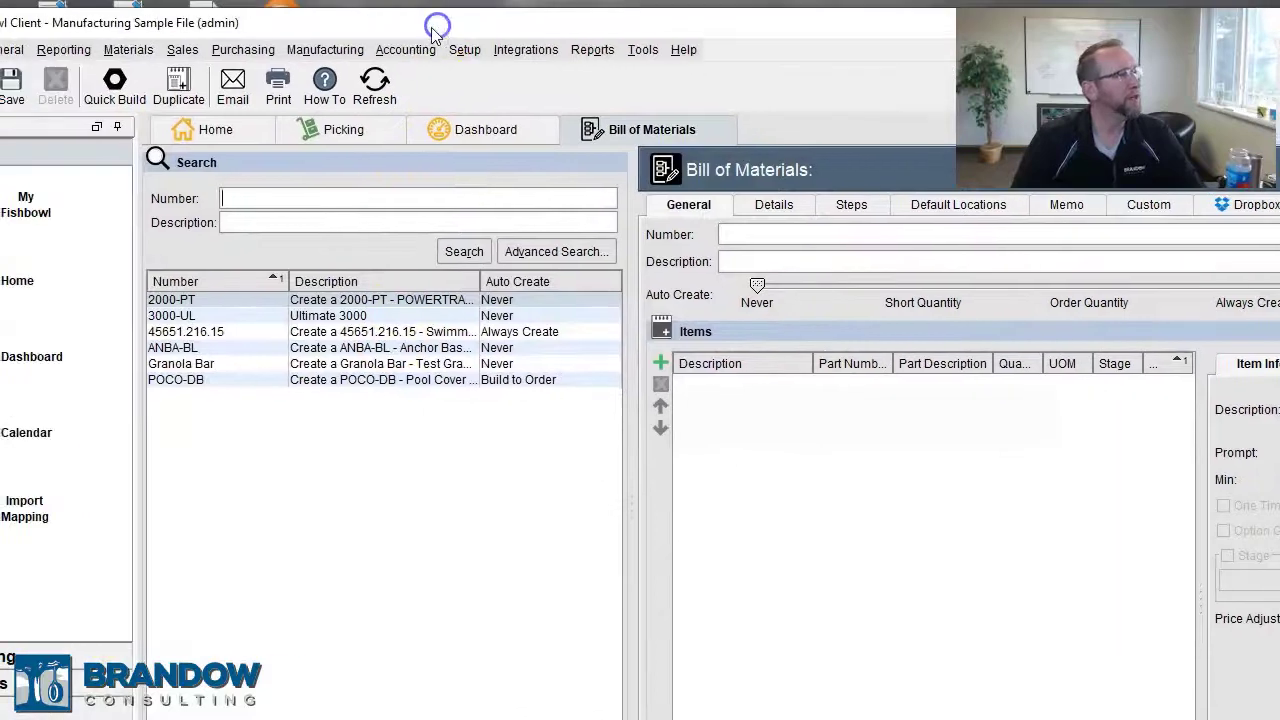
Step: Open the Part module from the Materials menu to list parts such as 1000-MC and 2000-PT
{"action": "left_click", "coordinate": [134, 52]}
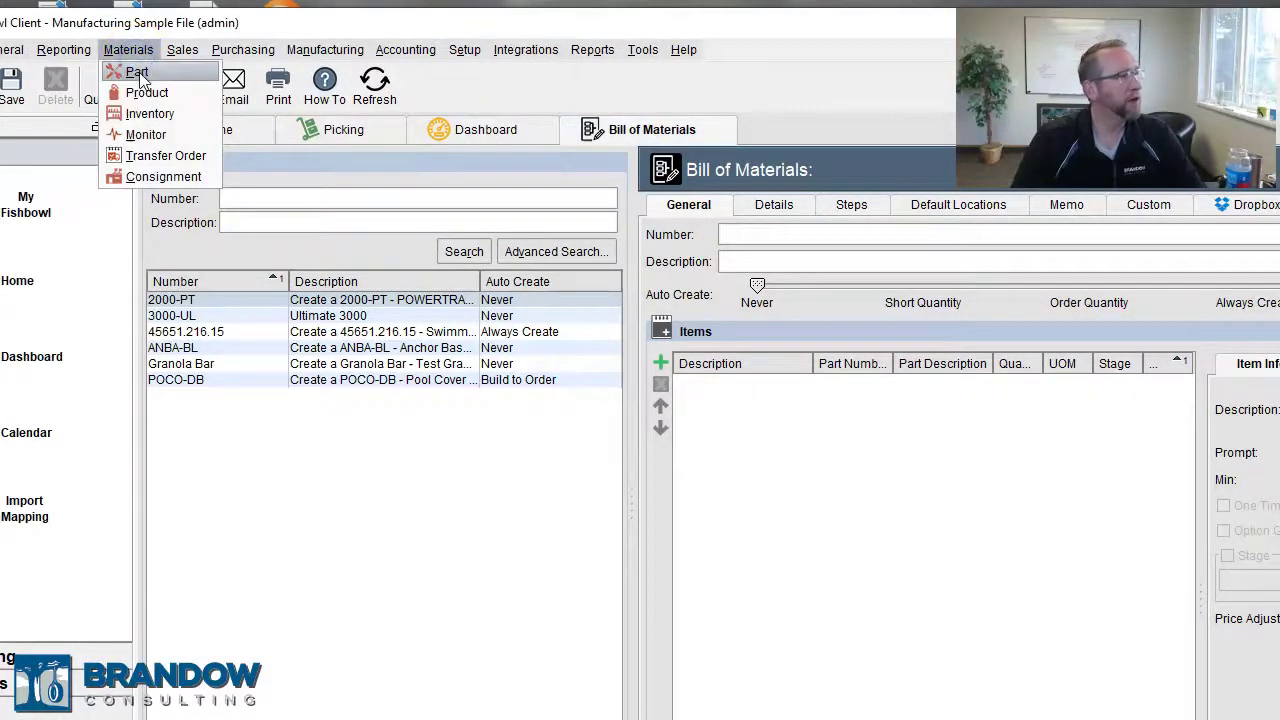
{"action": "left_click", "coordinate": [137, 73]}
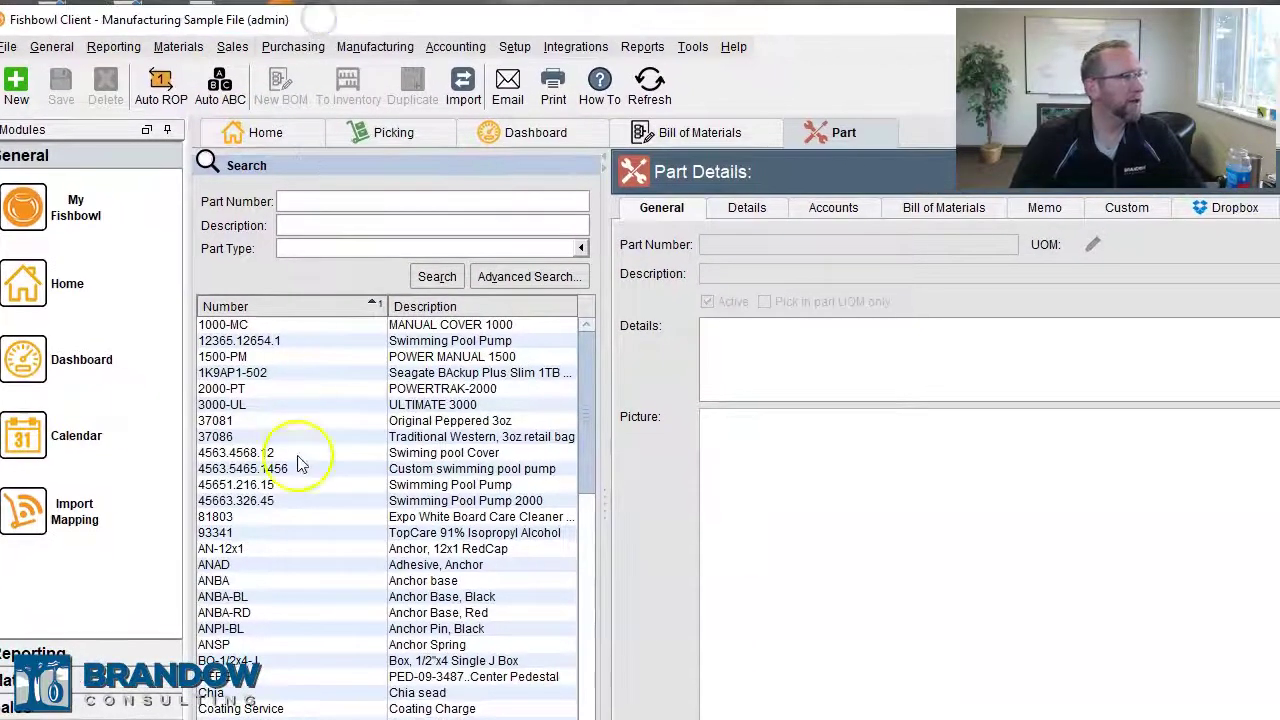
Step: Create a new BOM for part 4563.5465.1456, the custom swimming pool pump, discarding unsaved changes
{"action": "left_click", "coordinate": [251, 470]}
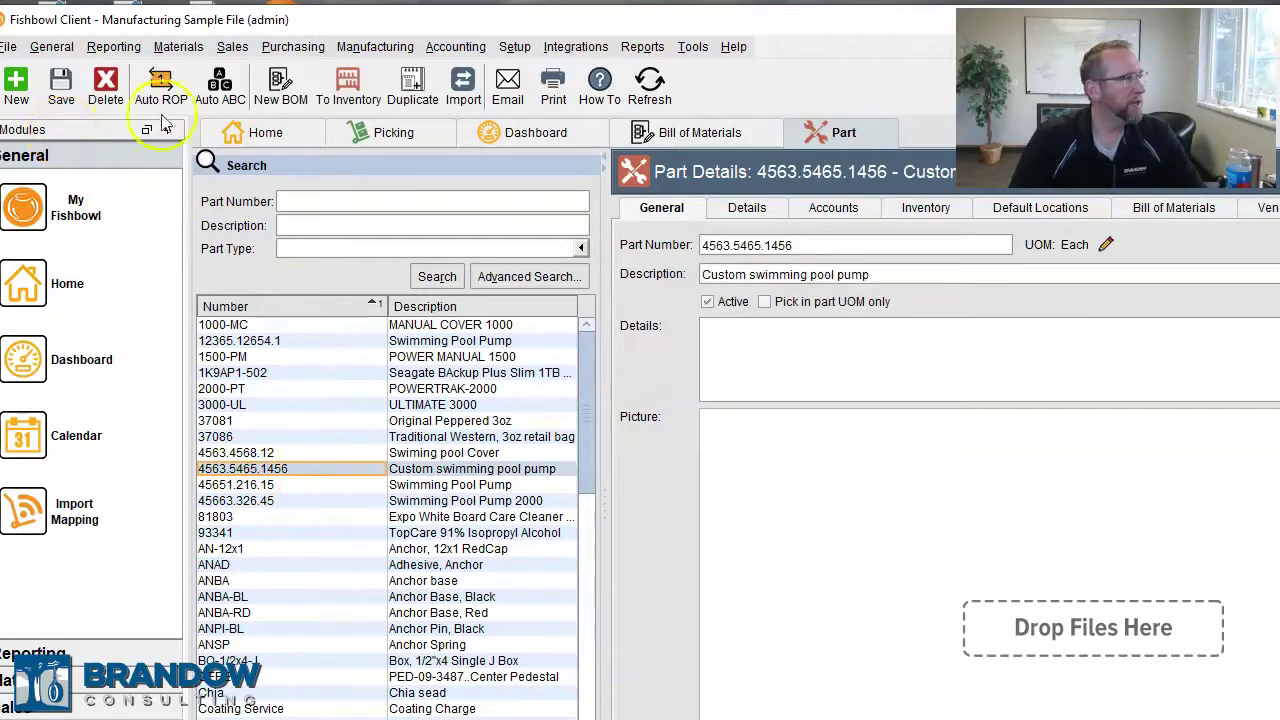
{"action": "left_click", "coordinate": [283, 103]}
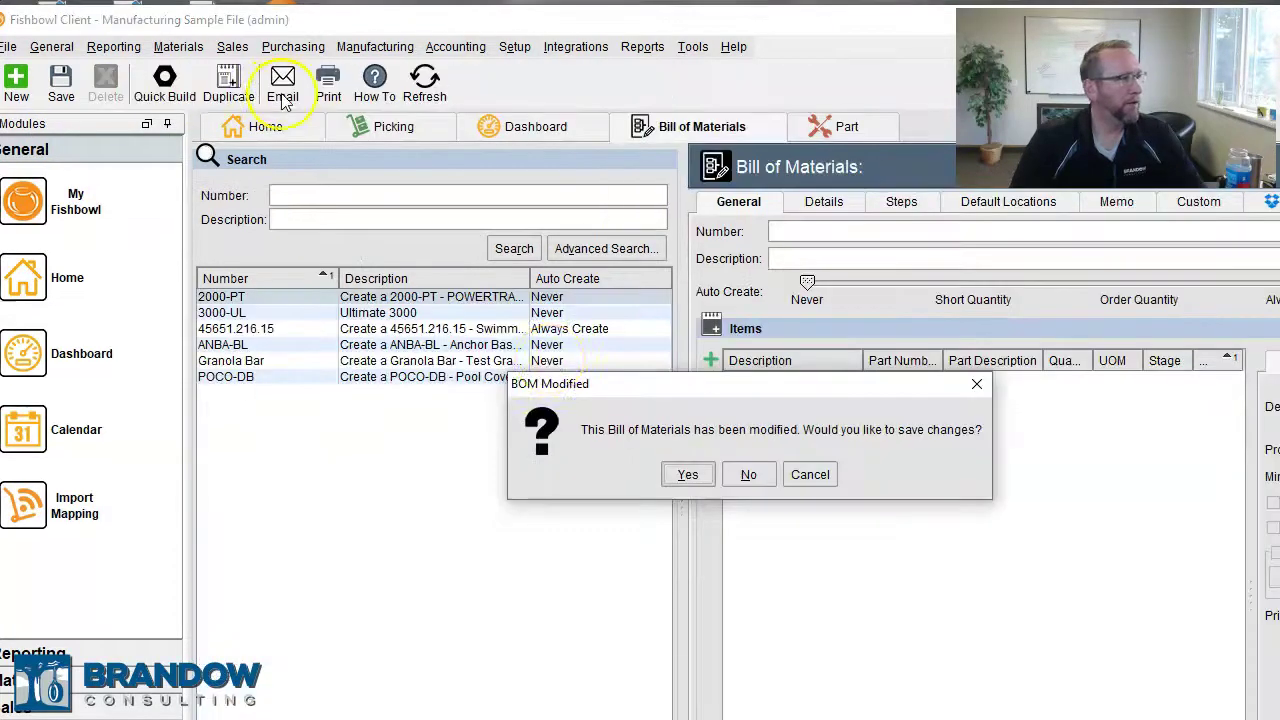
{"action": "left_click", "coordinate": [745, 476]}
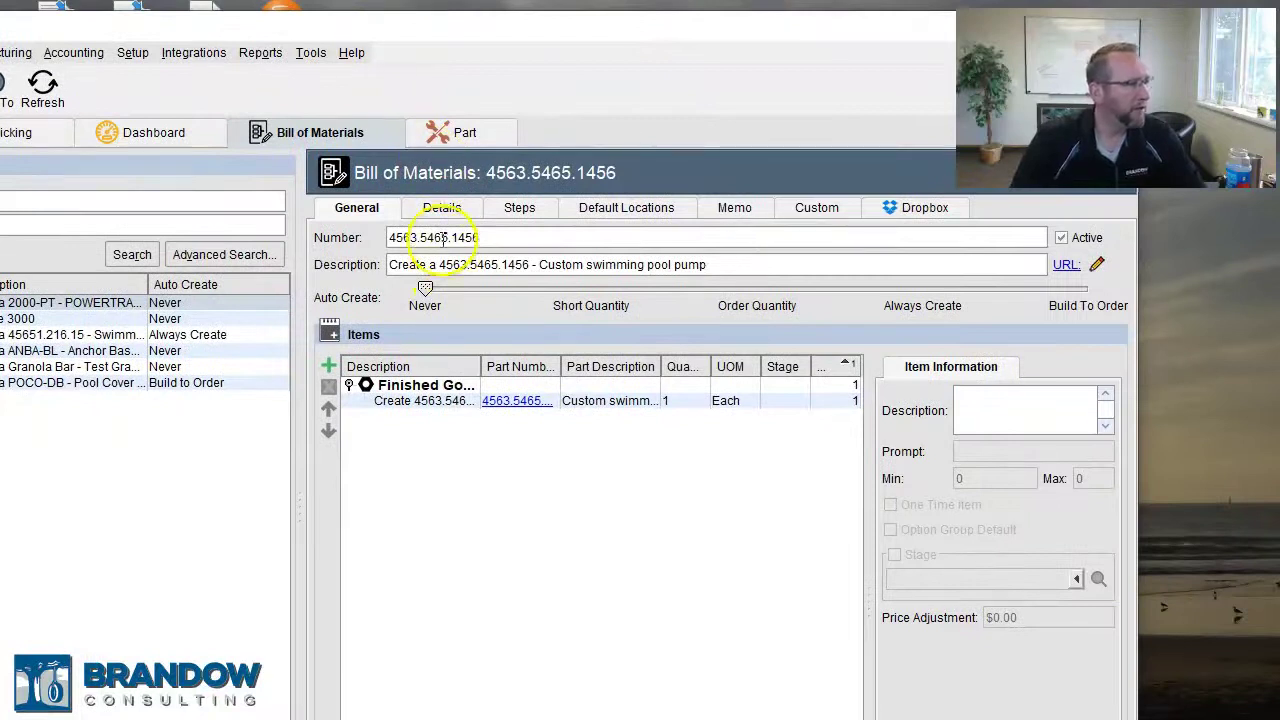
Step: Add part 37086 (Traditional Wes…) to the 4563.5465.1456 BOM as a raw good at 1 each
{"action": "left_click", "coordinate": [462, 262]}
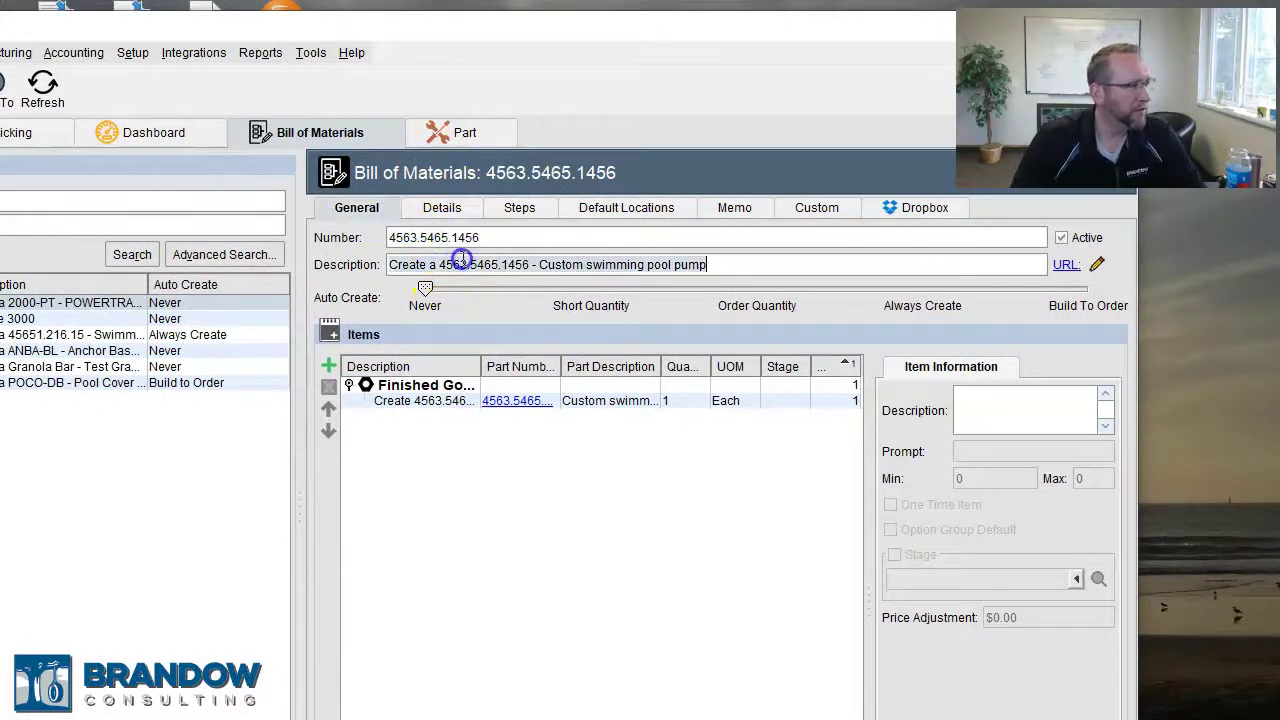
{"action": "left_click", "coordinate": [401, 406]}
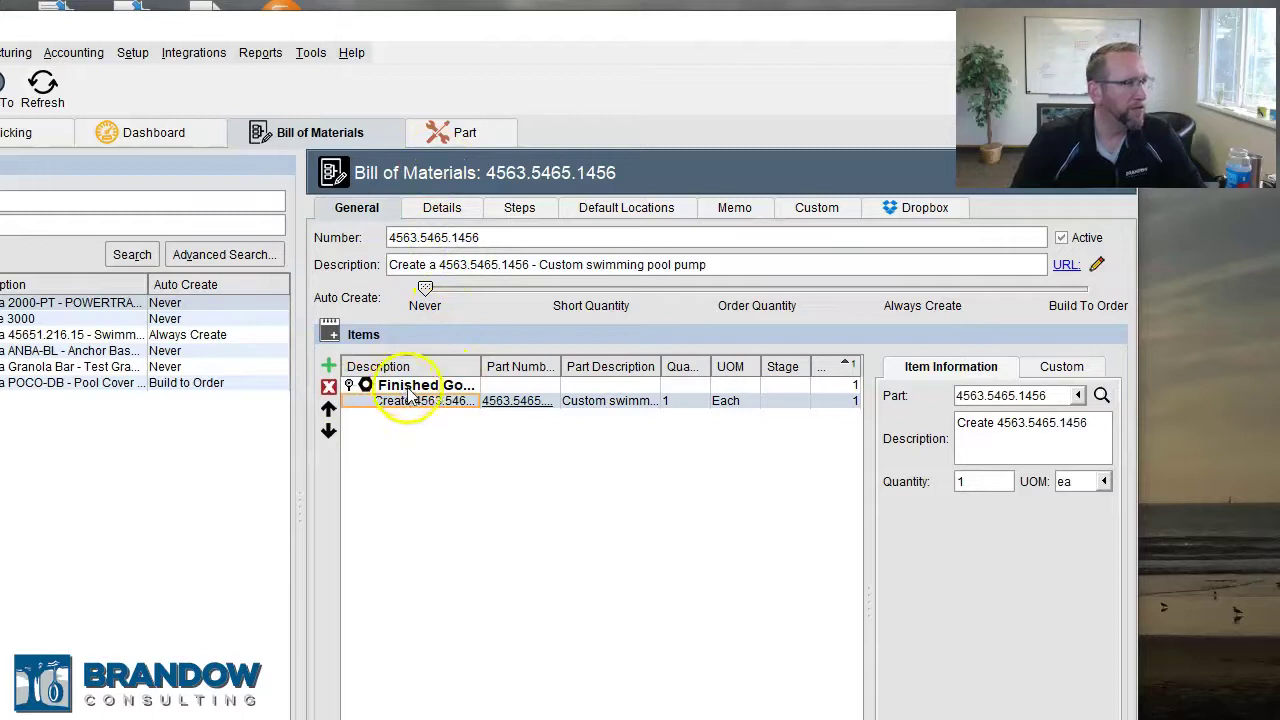
{"action": "left_click", "coordinate": [329, 367]}
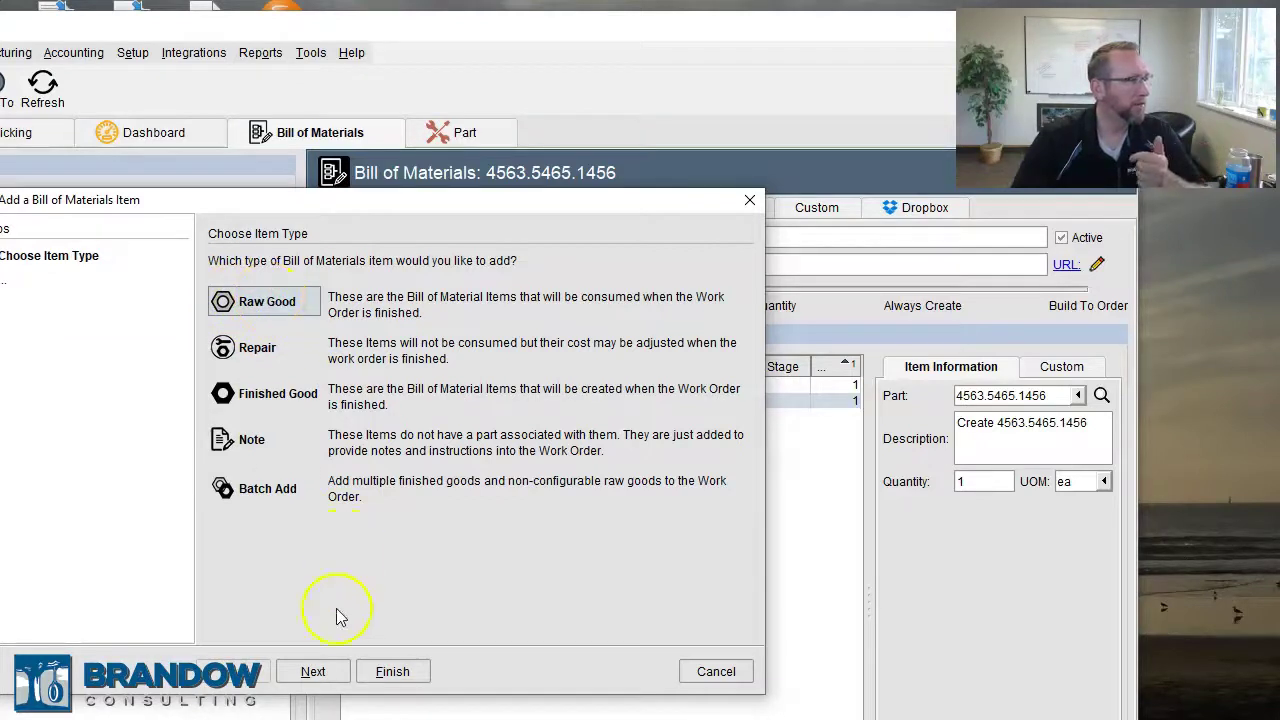
{"action": "left_click", "coordinate": [313, 671]}
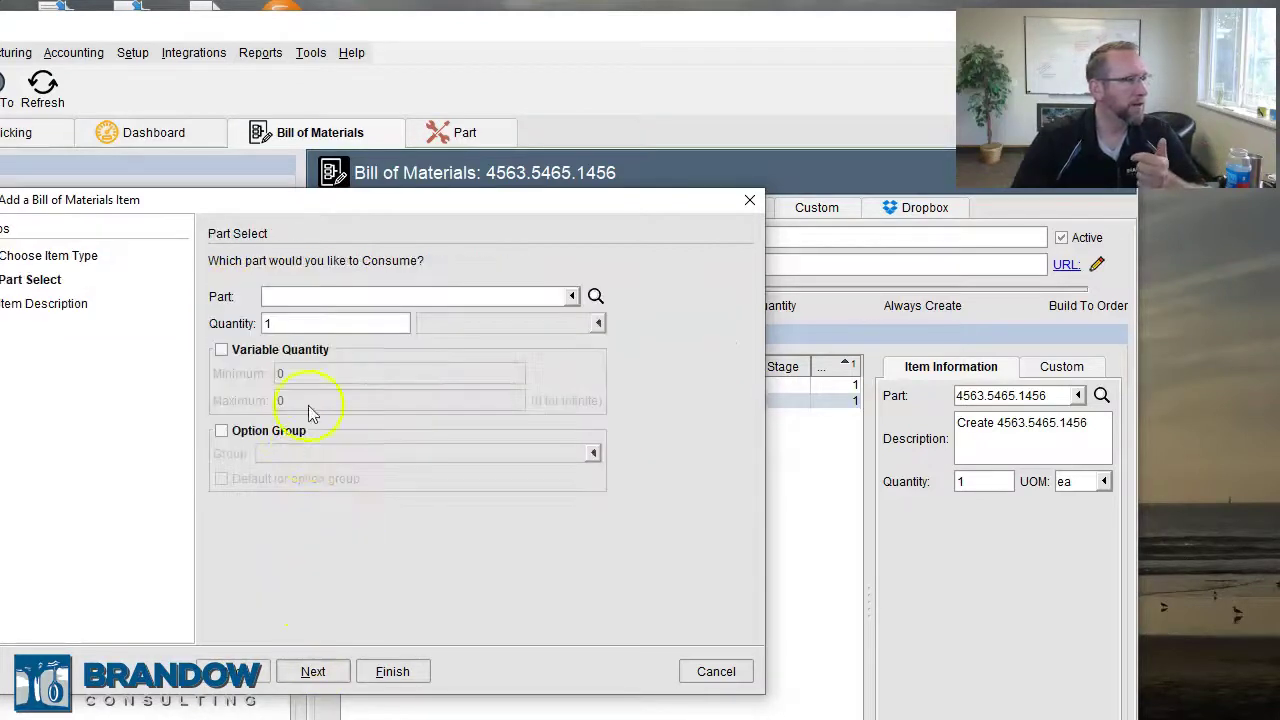
{"action": "left_click", "coordinate": [573, 297]}
{"action": "left_click", "coordinate": [419, 452]}
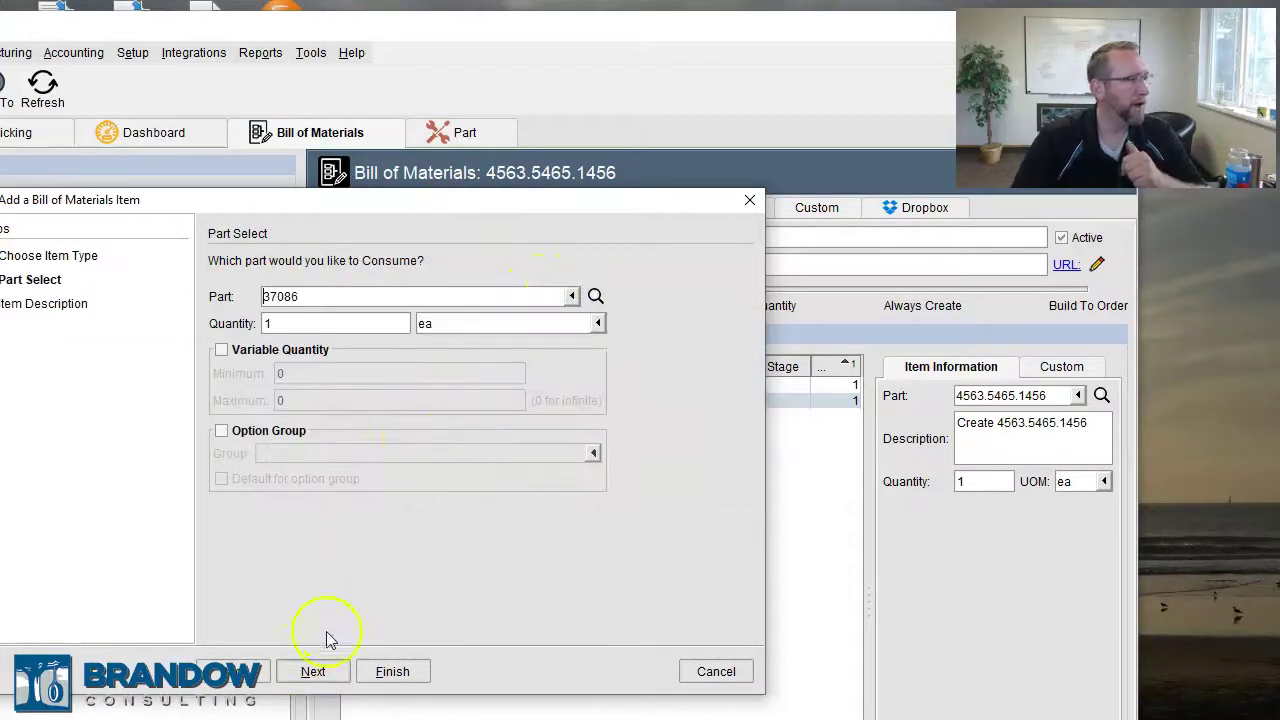
{"action": "left_click", "coordinate": [392, 671]}
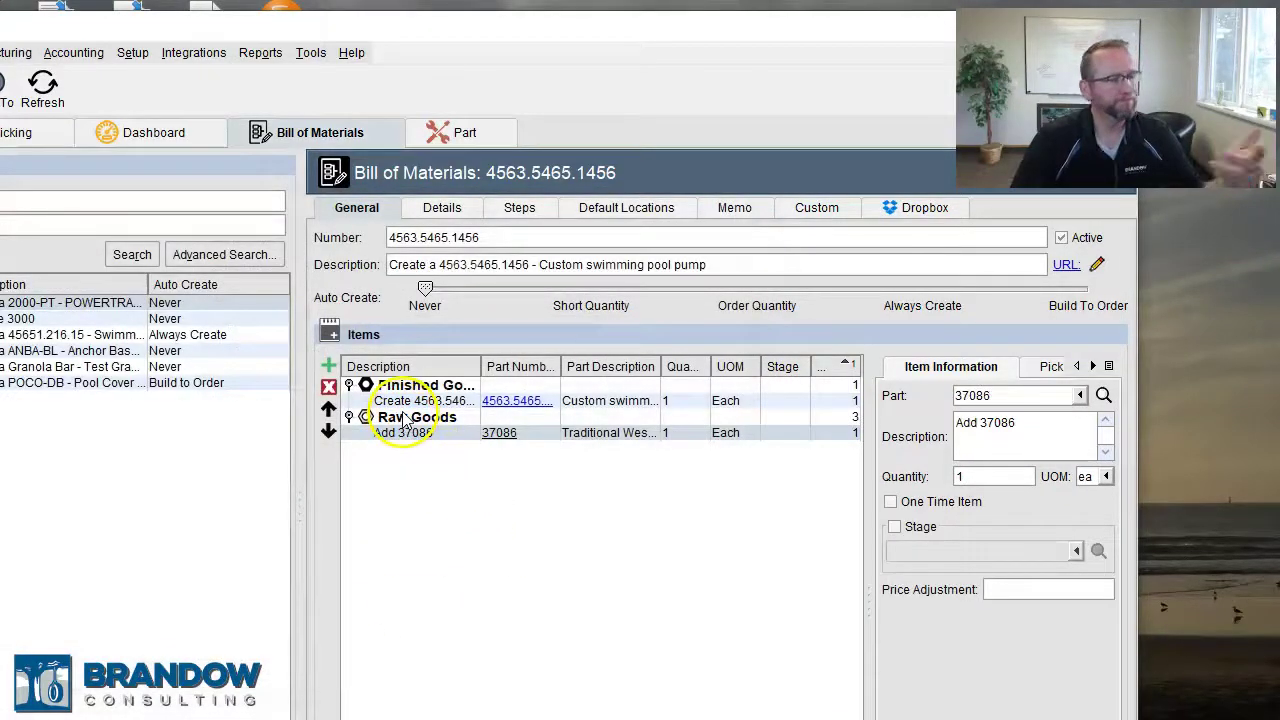
Step: Start a Batch Add of BOM items and skip past Finished Goods to the raw goods stage
{"action": "left_click", "coordinate": [328, 368]}
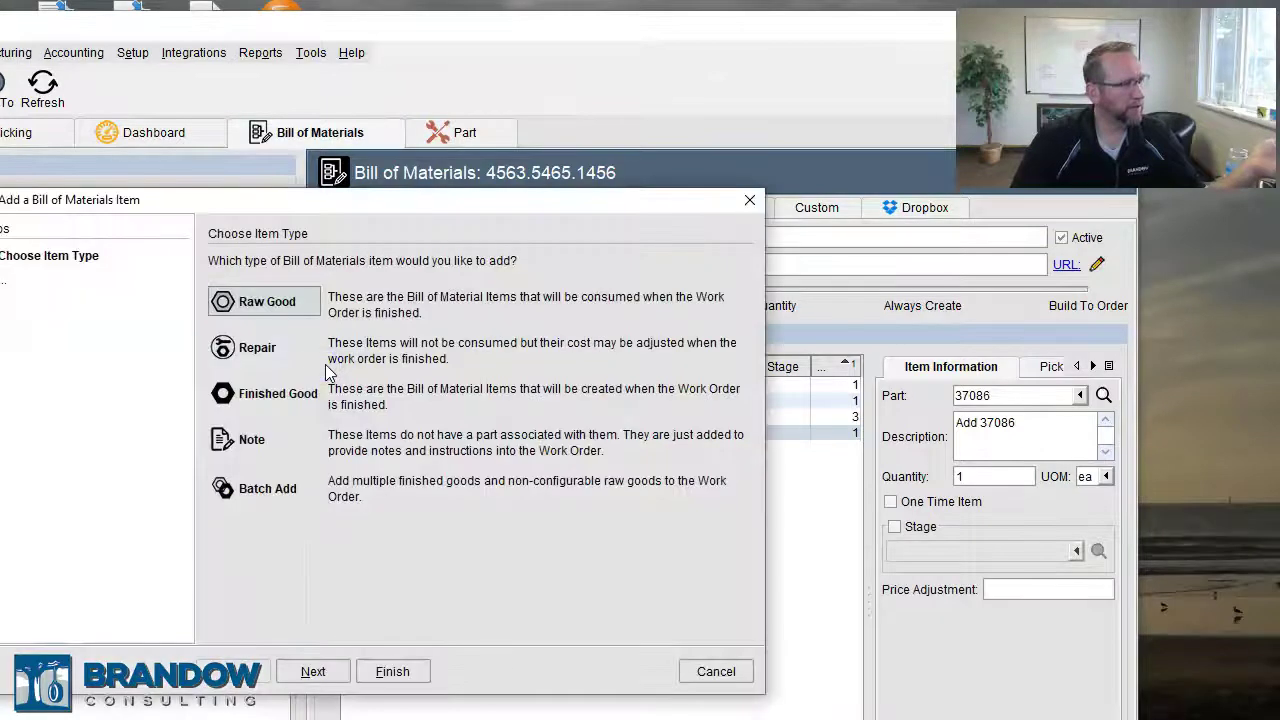
{"action": "left_click", "coordinate": [268, 489]}
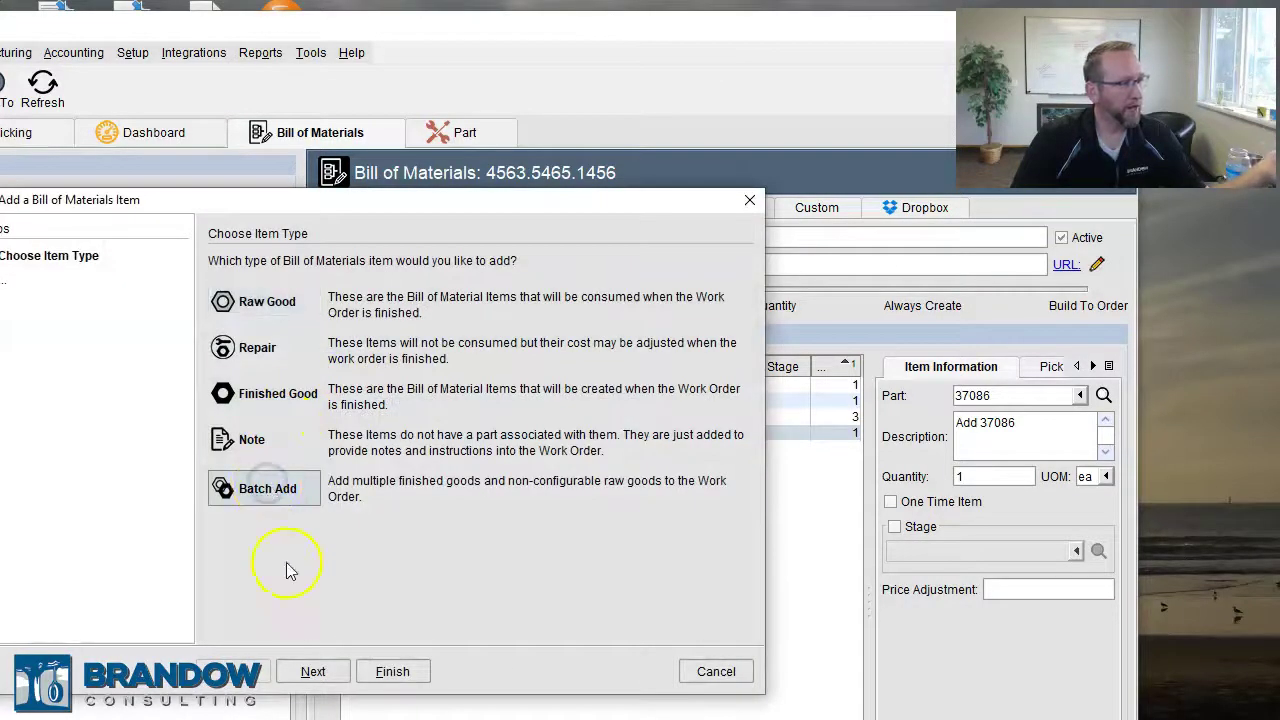
{"action": "left_click", "coordinate": [313, 671]}
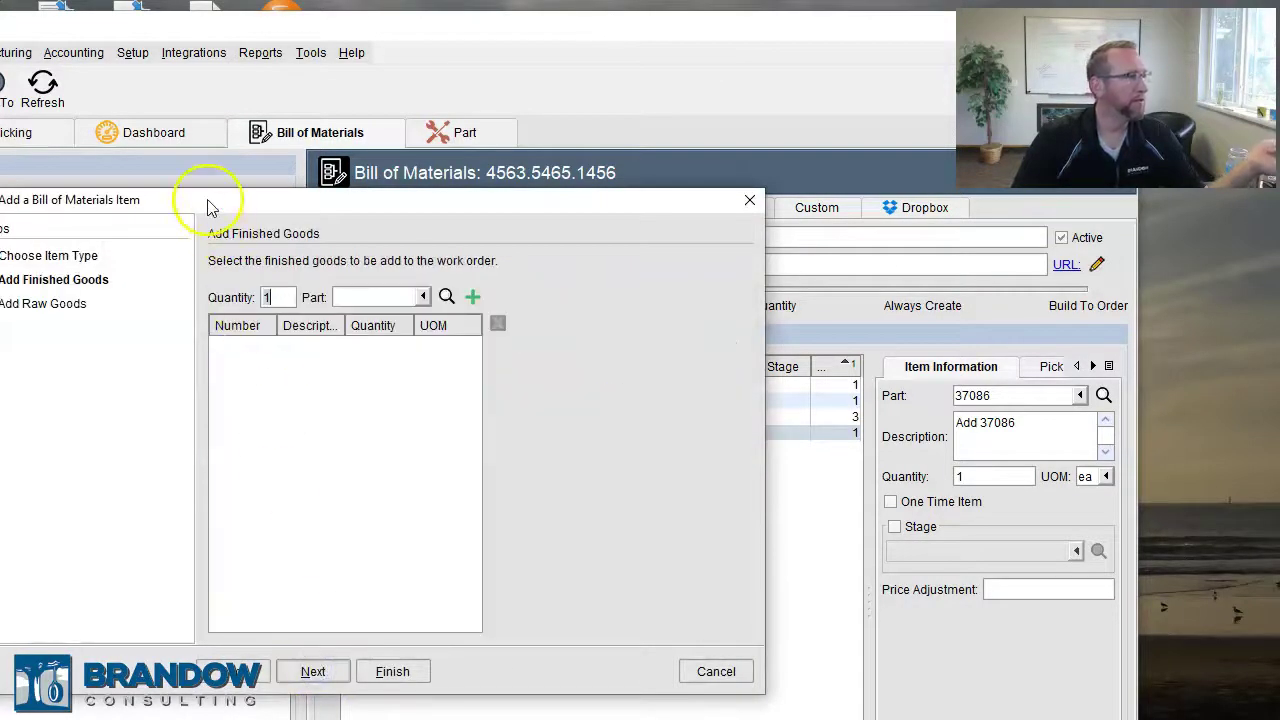
{"action": "left_click_drag", "start_coordinate": [209, 204], "coordinate": [328, 164]}
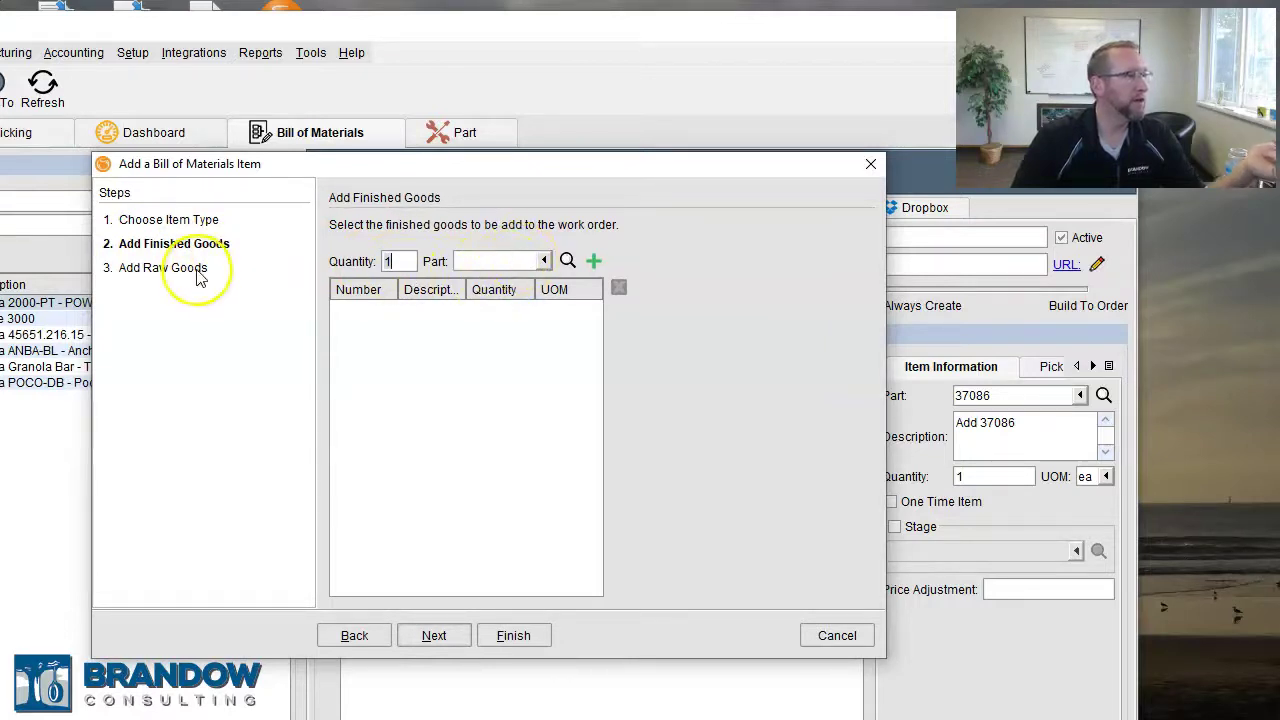
{"action": "left_click", "coordinate": [435, 634]}
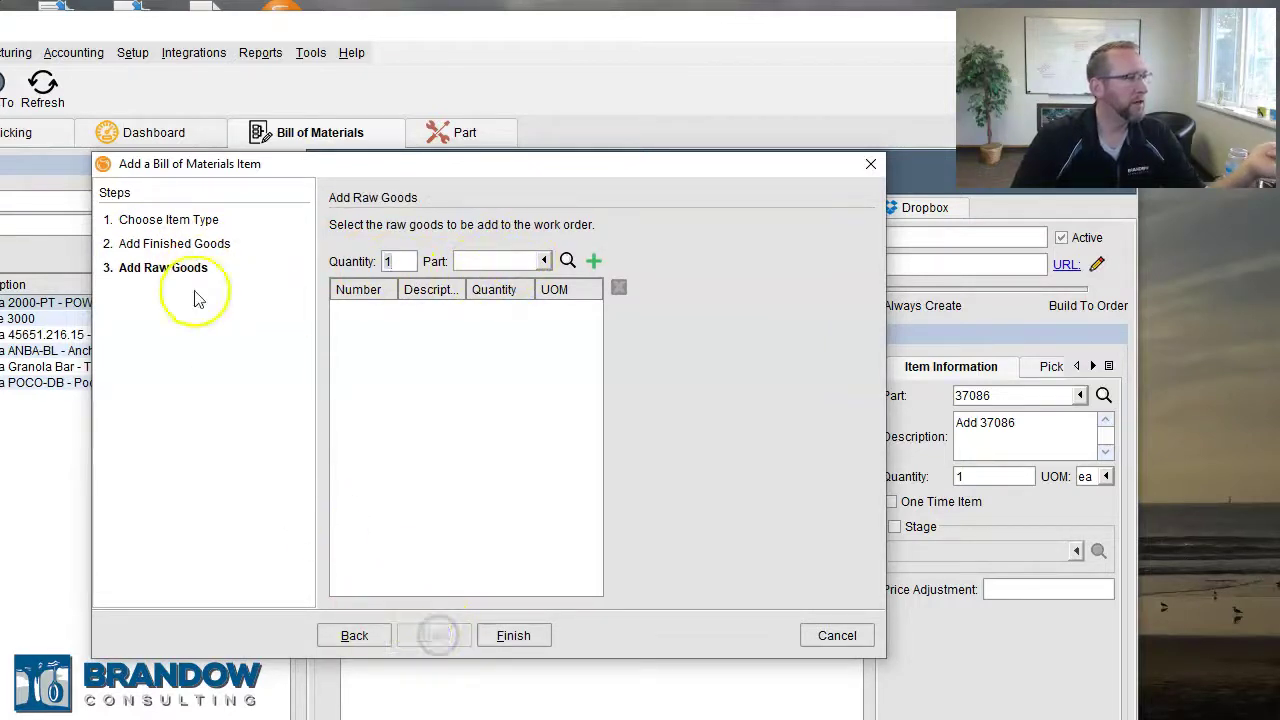
Step: Add raw goods 4563.5465.1456, 4563.4568.12 and STRE-1/2, each at 1 each
{"action": "left_click", "coordinate": [543, 261]}
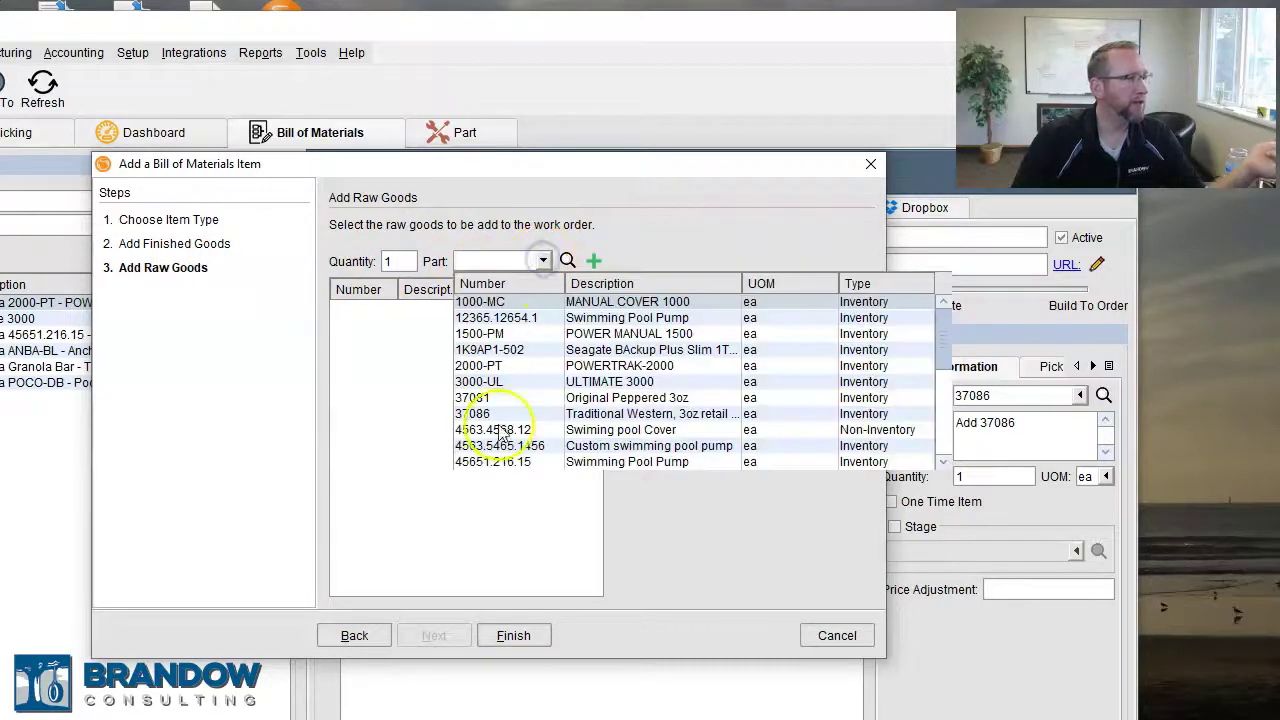
{"action": "left_click", "coordinate": [500, 446]}
{"action": "left_click", "coordinate": [543, 261]}
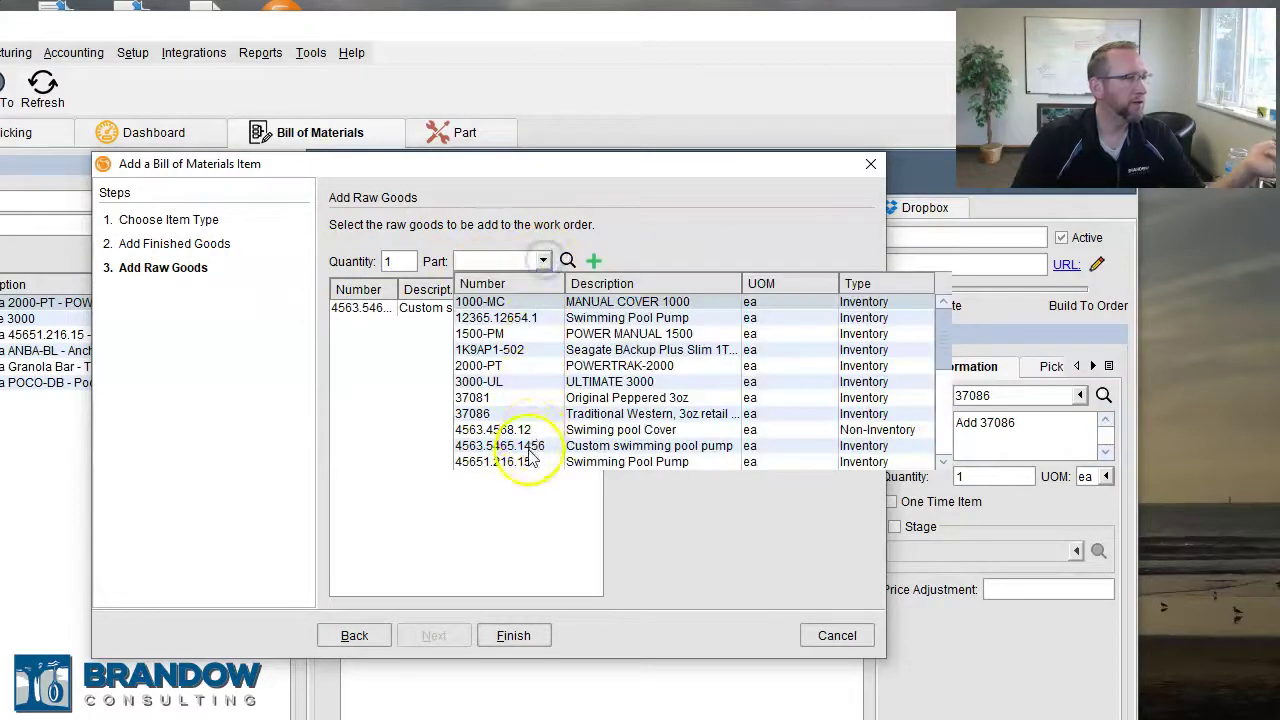
{"action": "left_click", "coordinate": [500, 430]}
{"action": "left_click", "coordinate": [543, 261]}
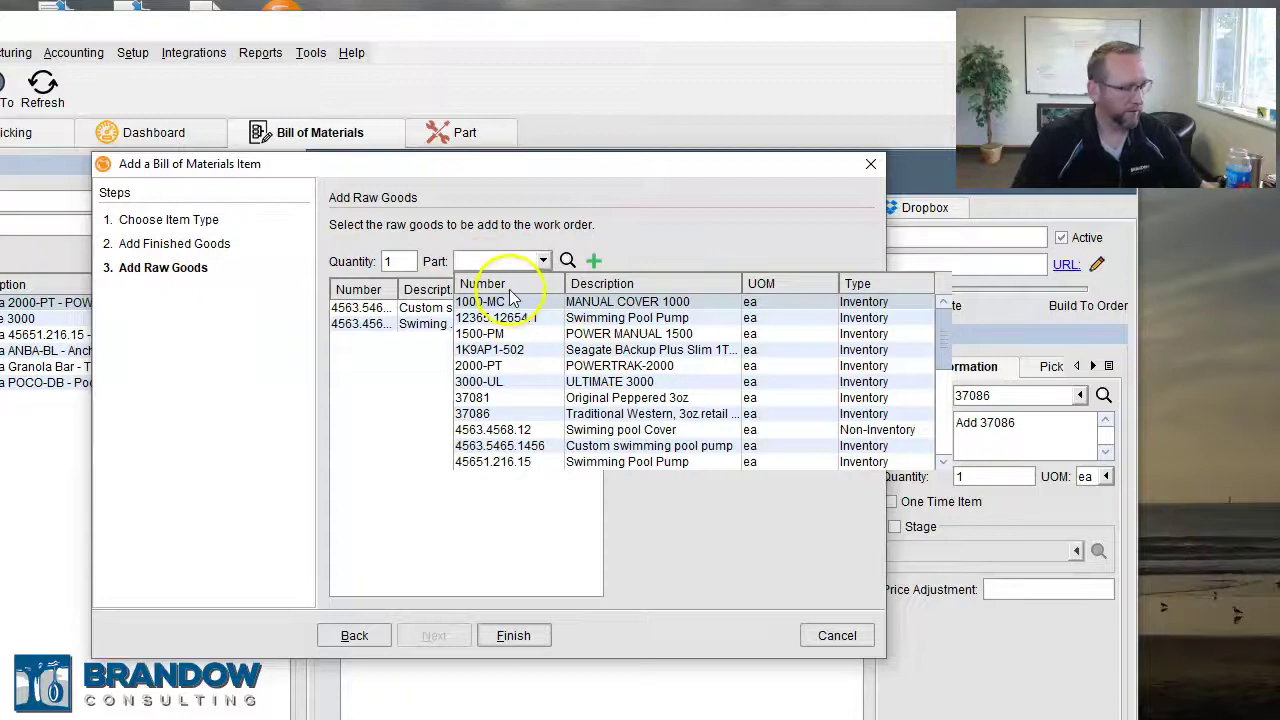
{"action": "type", "text": "fe"}
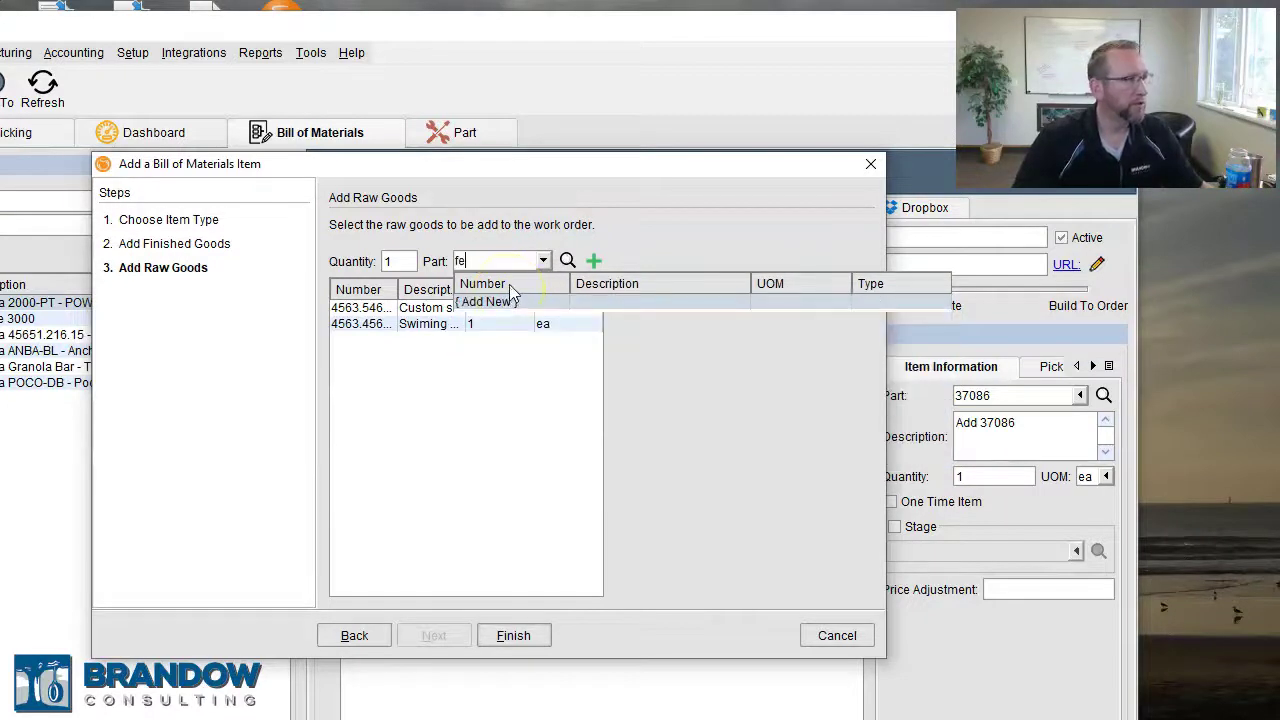
{"action": "key", "text": "BackSpace"}
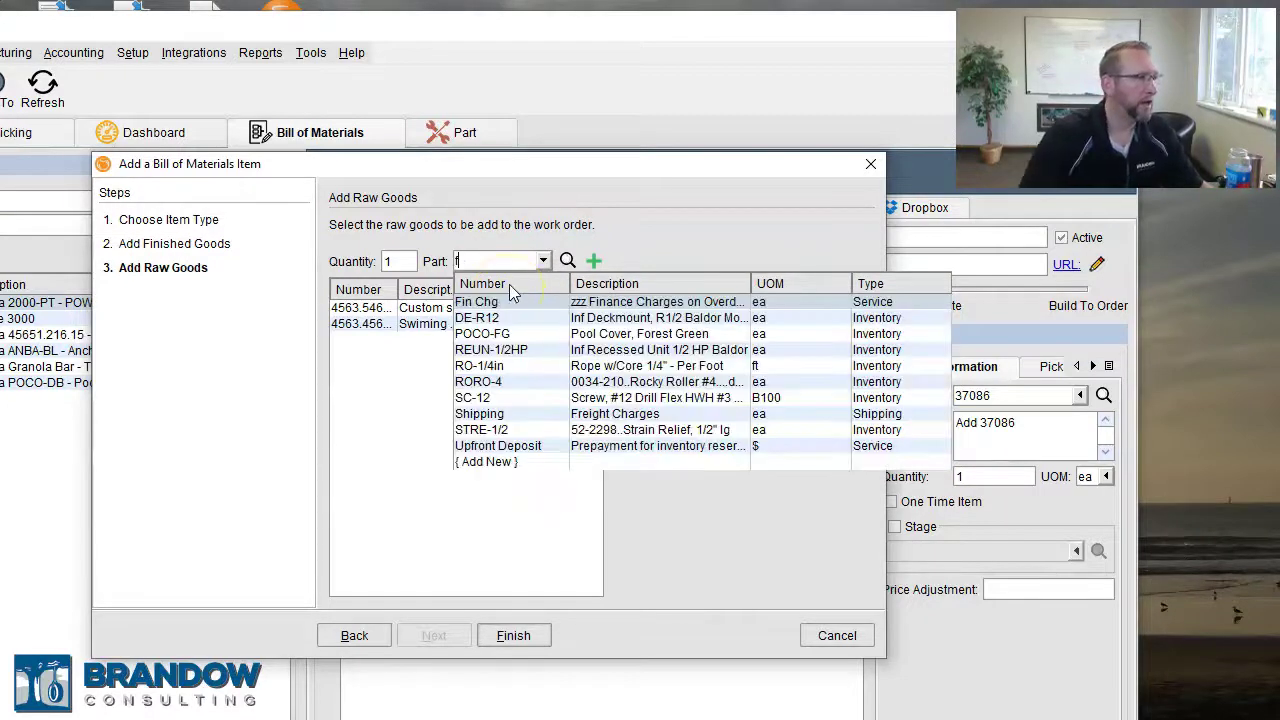
{"action": "left_click", "coordinate": [500, 432]}
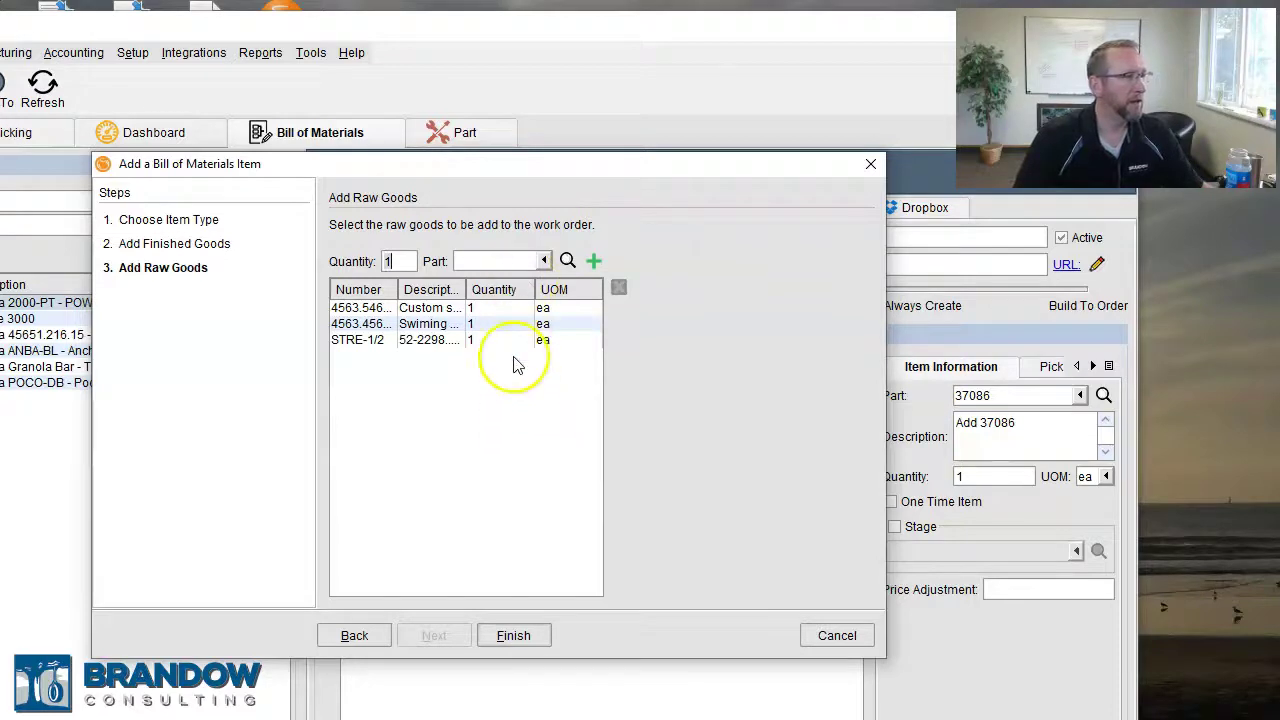
{"action": "left_click", "coordinate": [514, 636]}
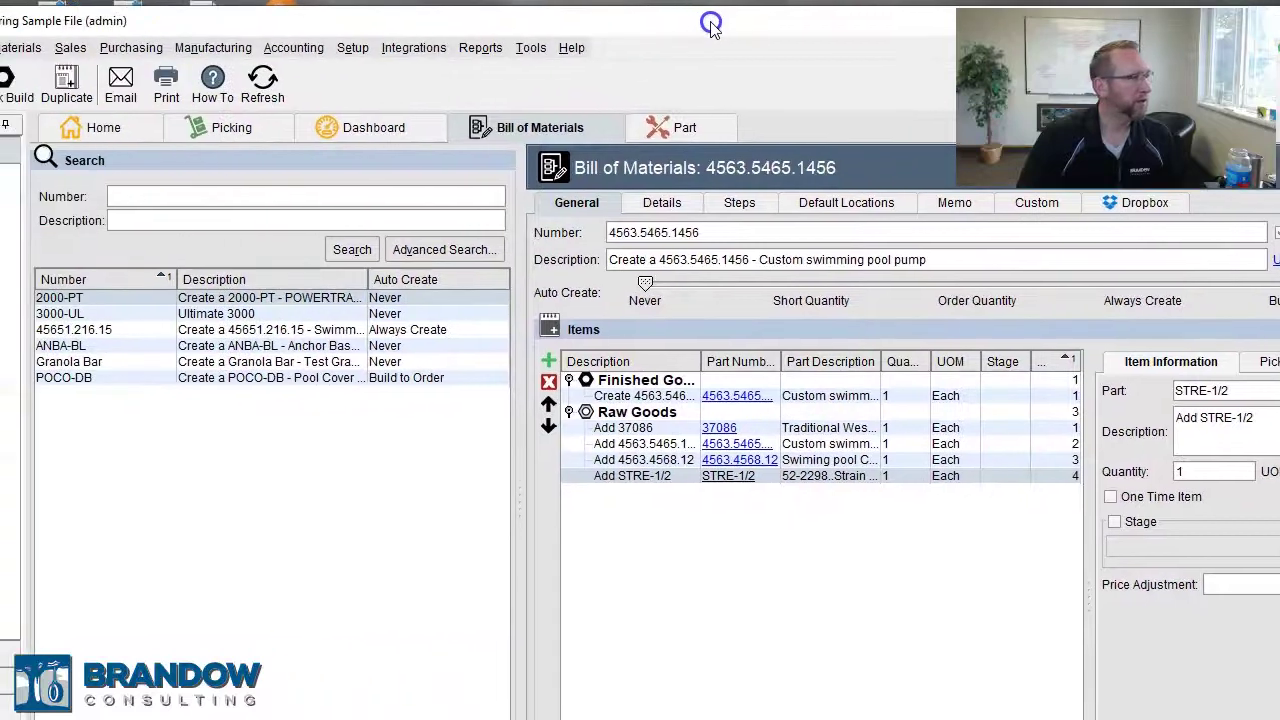
Step: Switch to the 2000-PT bill of materials without saving changes to the pool pump BOM
{"action": "left_click", "coordinate": [95, 297]}
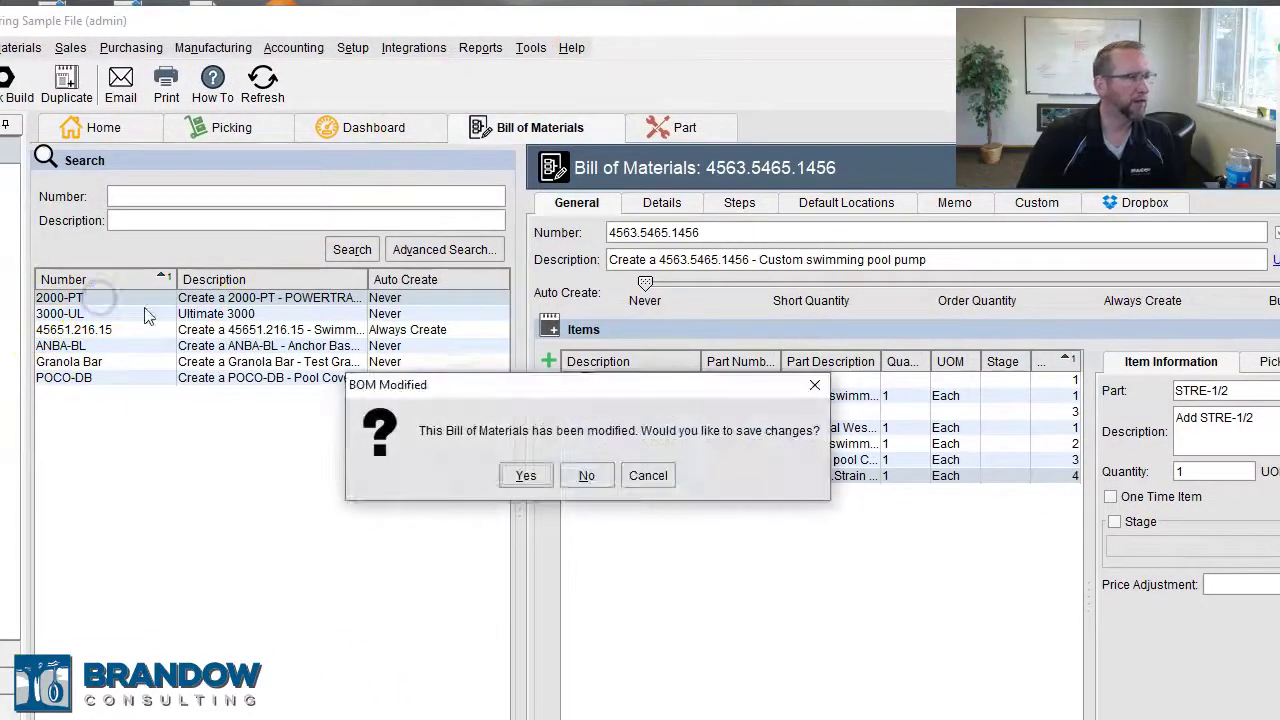
{"action": "left_click", "coordinate": [587, 476]}
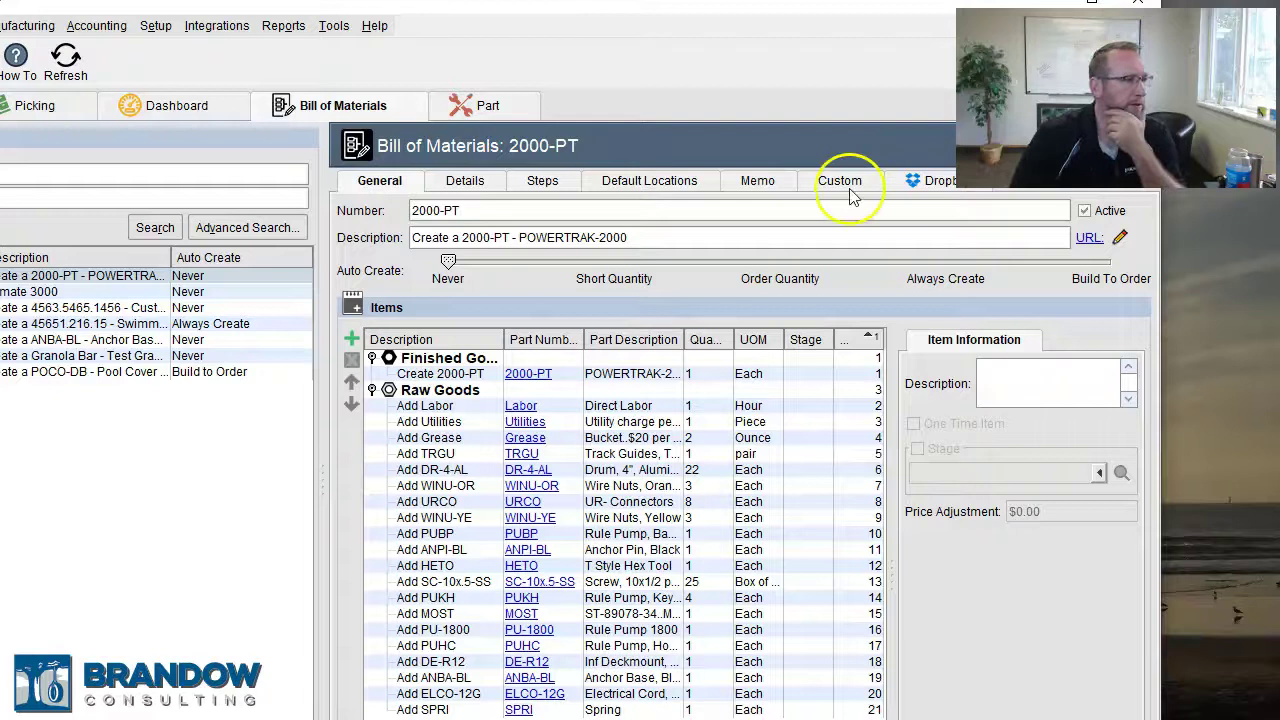
{"action": "left_click_drag", "start_coordinate": [786, 339], "coordinate": [802, 339]}
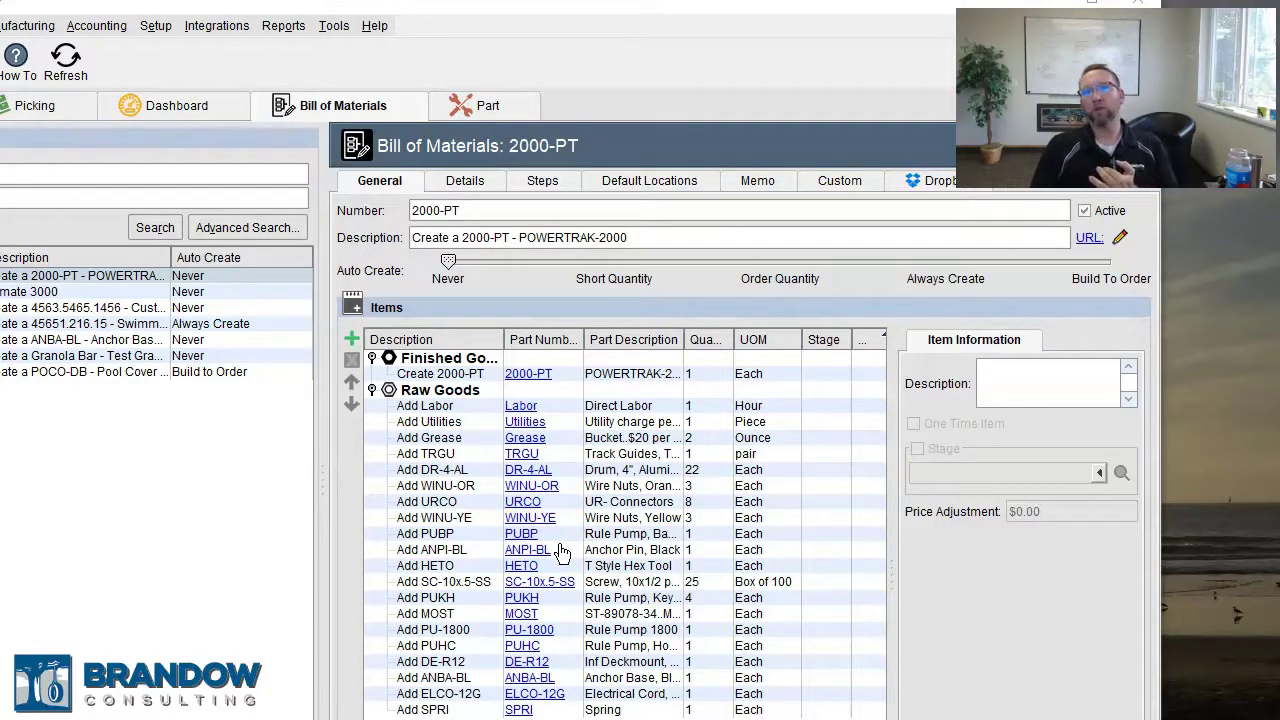
{"action": "left_click", "coordinate": [507, 535]}
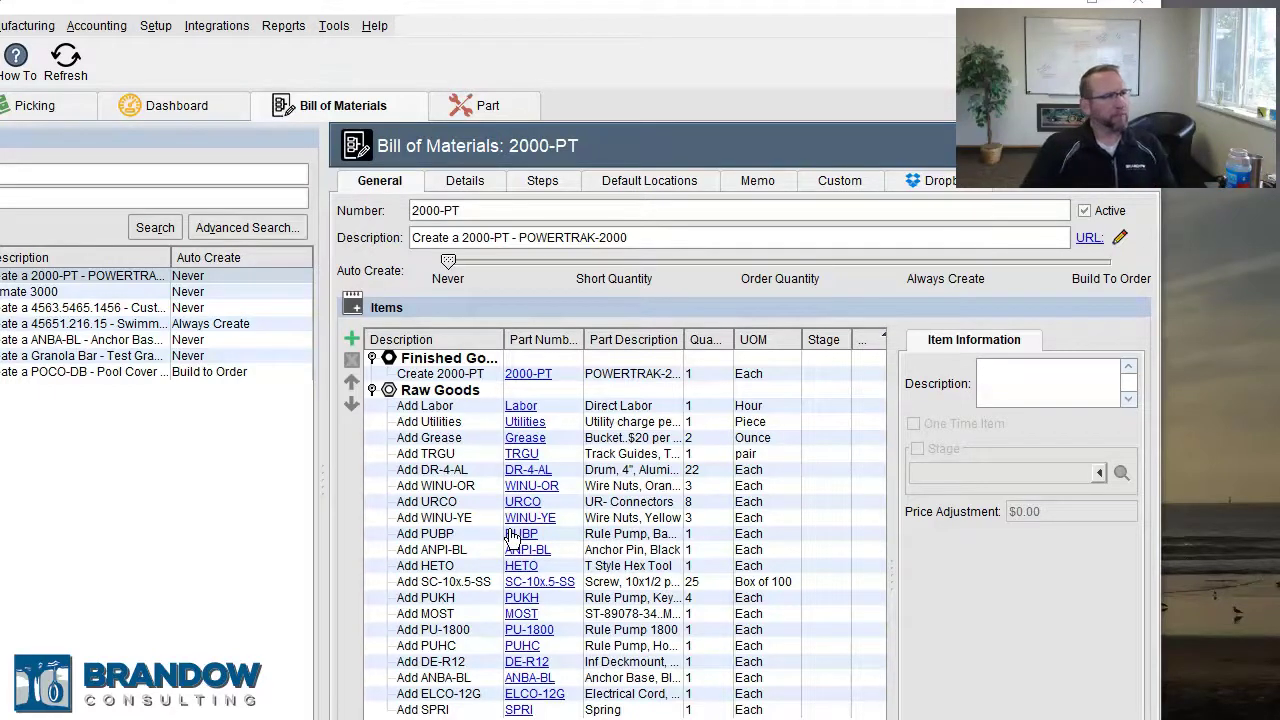
Step: Check the Box of 100 and 50lbs bag conversions in Unit of Measure, then return to 2000-PT
{"action": "left_click", "coordinate": [155, 25]}
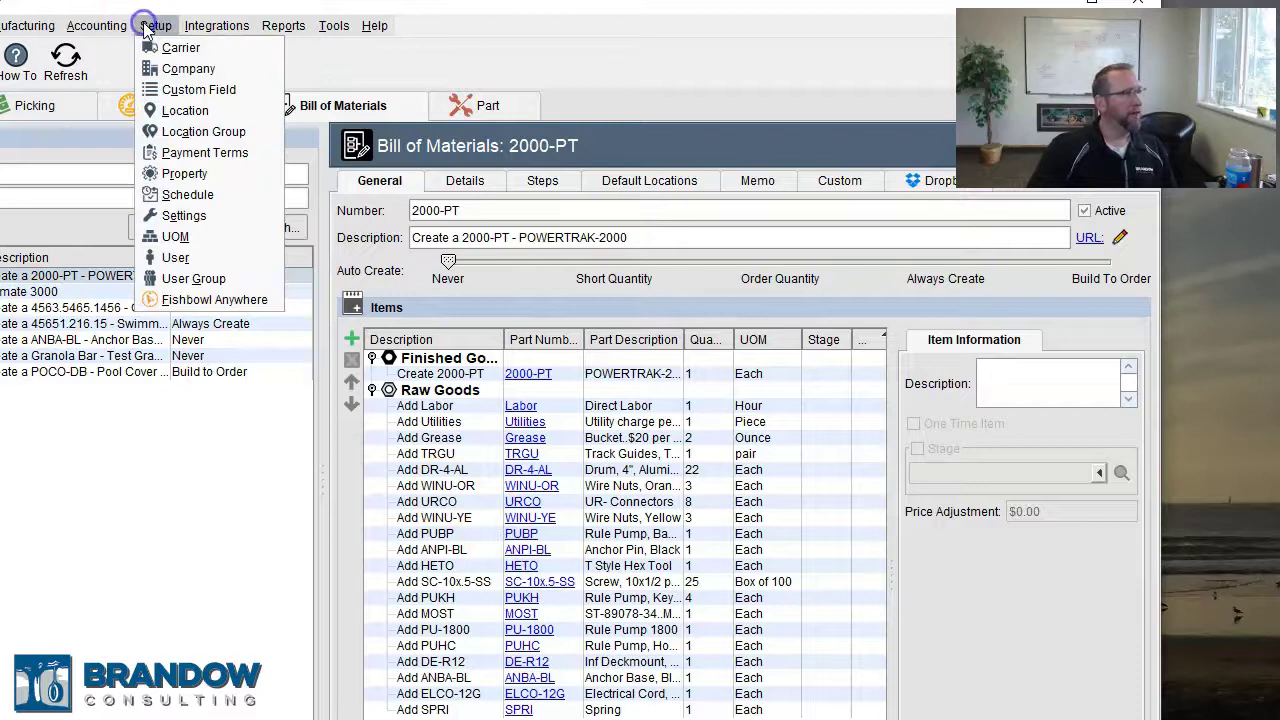
{"action": "left_click", "coordinate": [176, 236]}
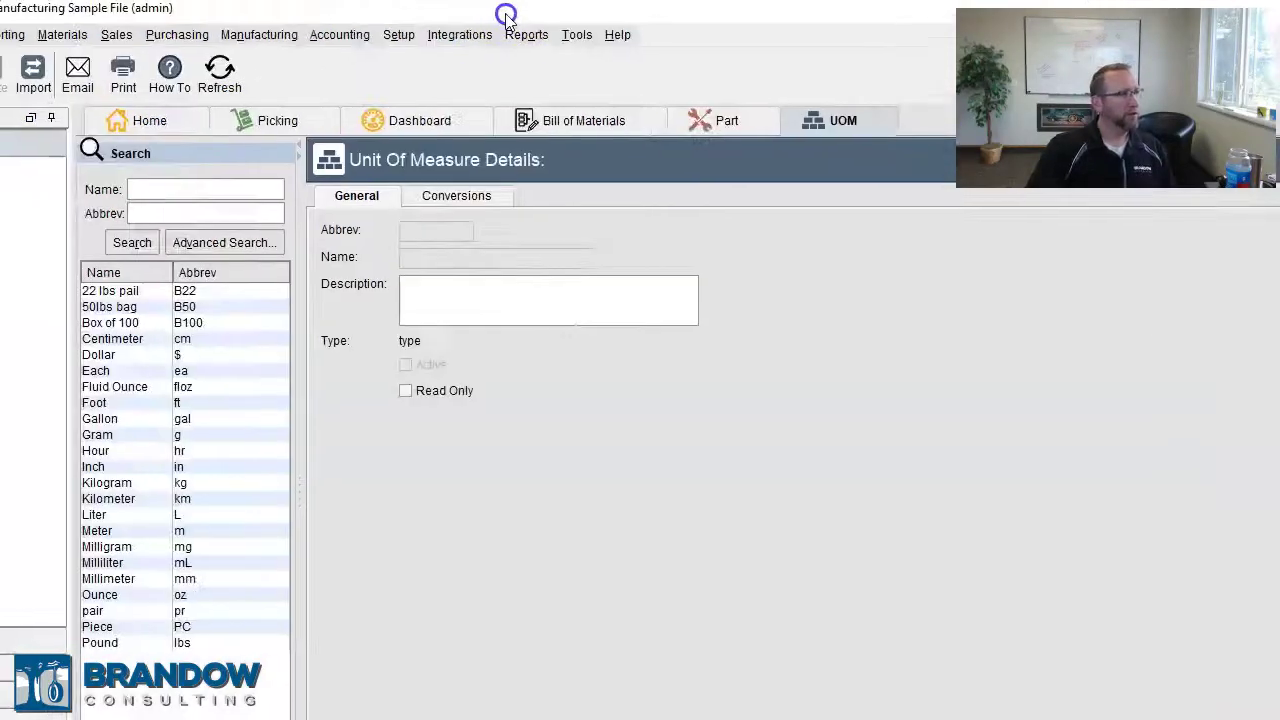
{"action": "left_click", "coordinate": [458, 196]}
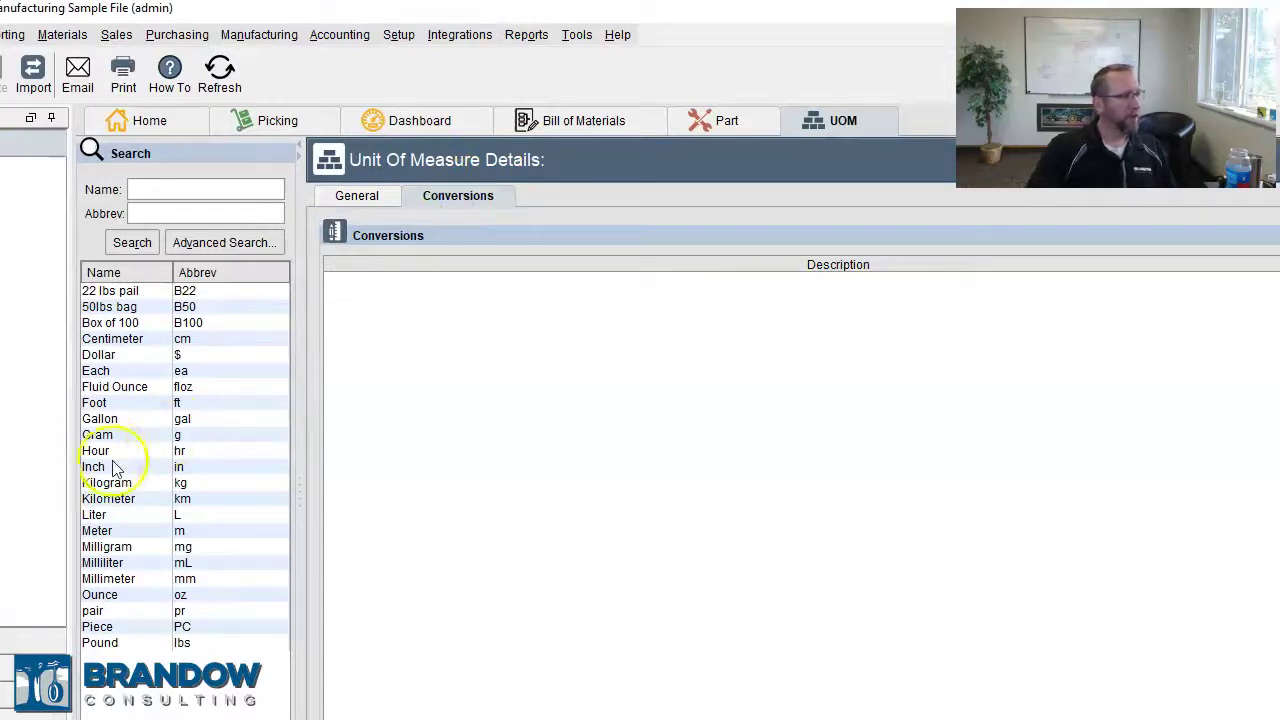
{"action": "left_click", "coordinate": [132, 322]}
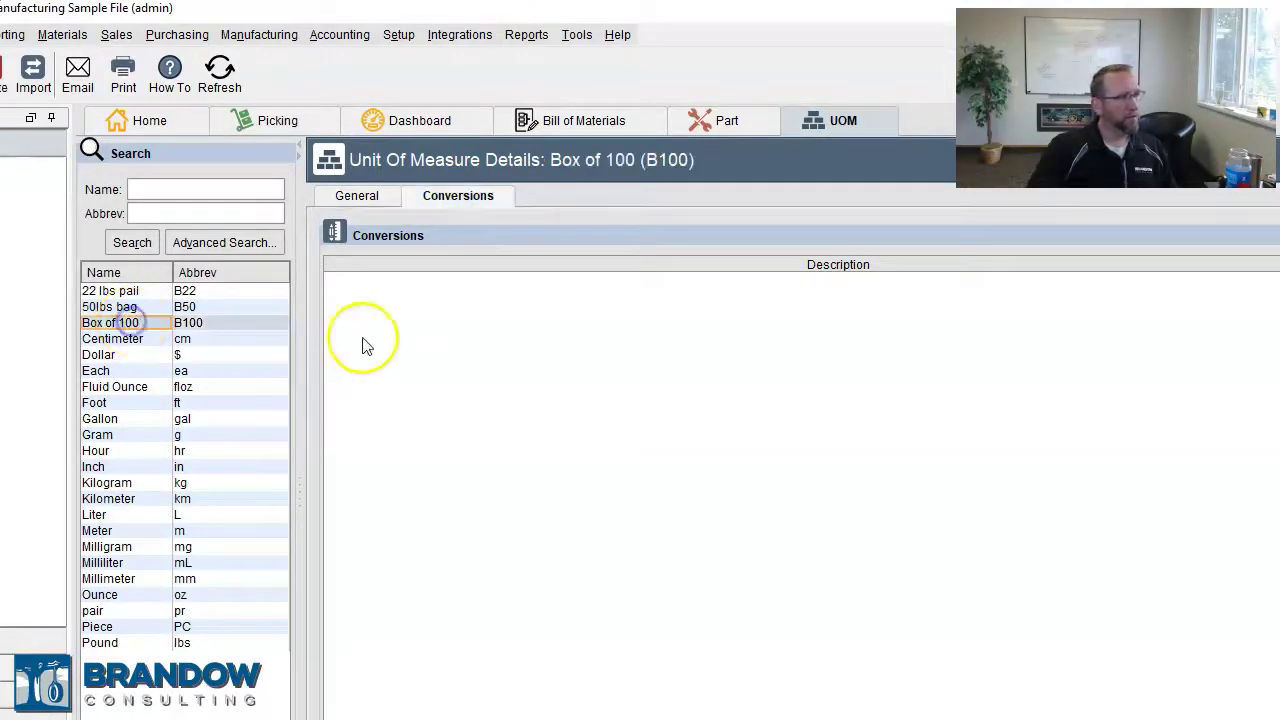
{"action": "left_click", "coordinate": [114, 309]}
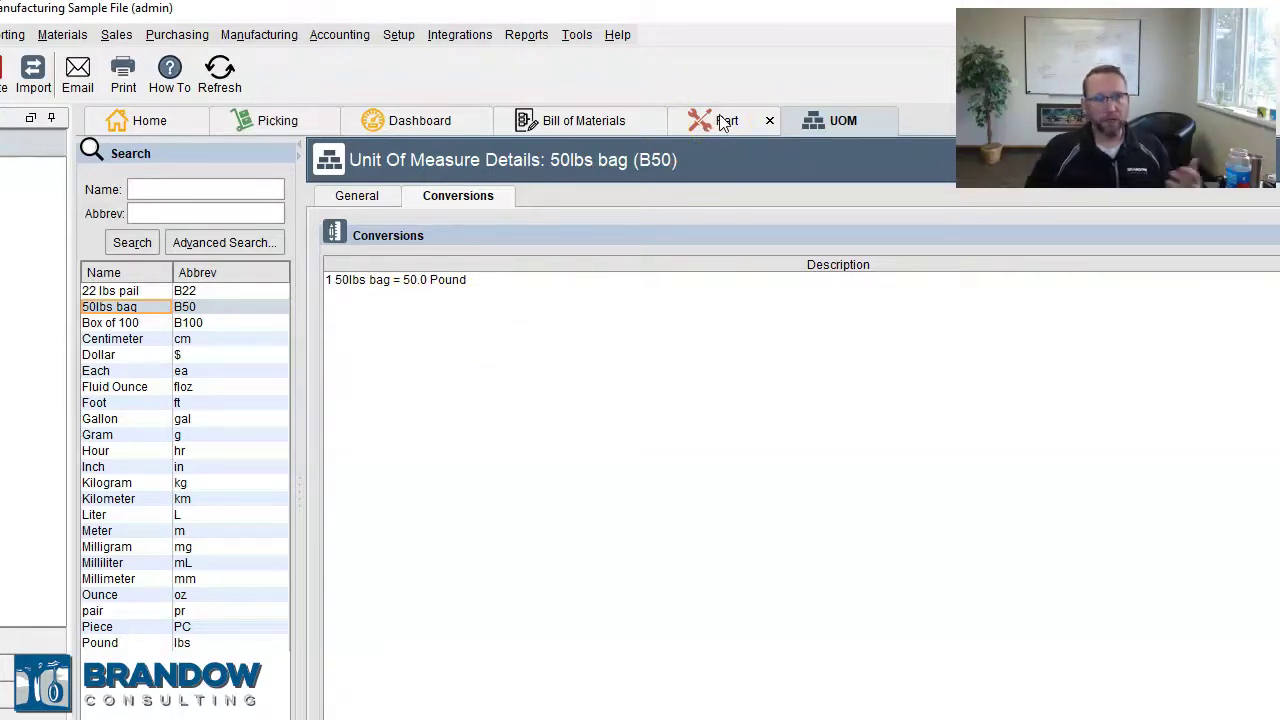
{"action": "left_click", "coordinate": [572, 124]}
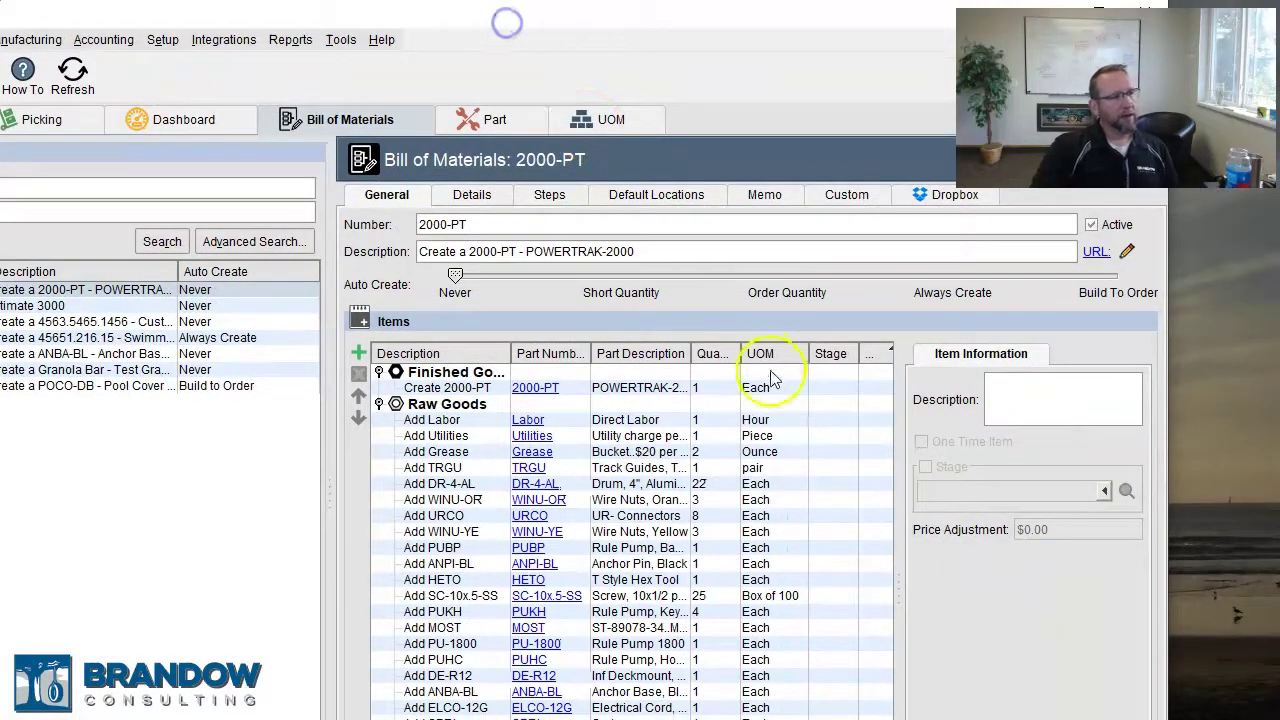
{"action": "left_click", "coordinate": [771, 388]}
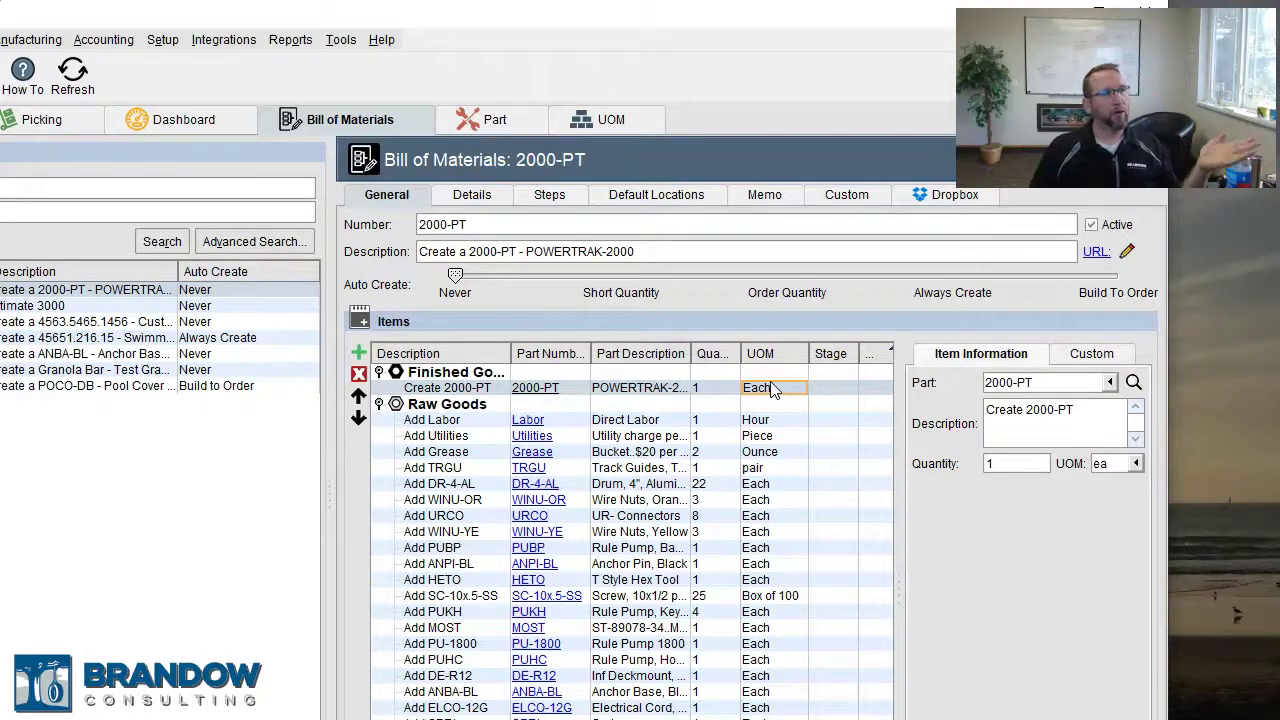
{"action": "left_click_drag", "start_coordinate": [683, 17], "coordinate": [667, 14]}
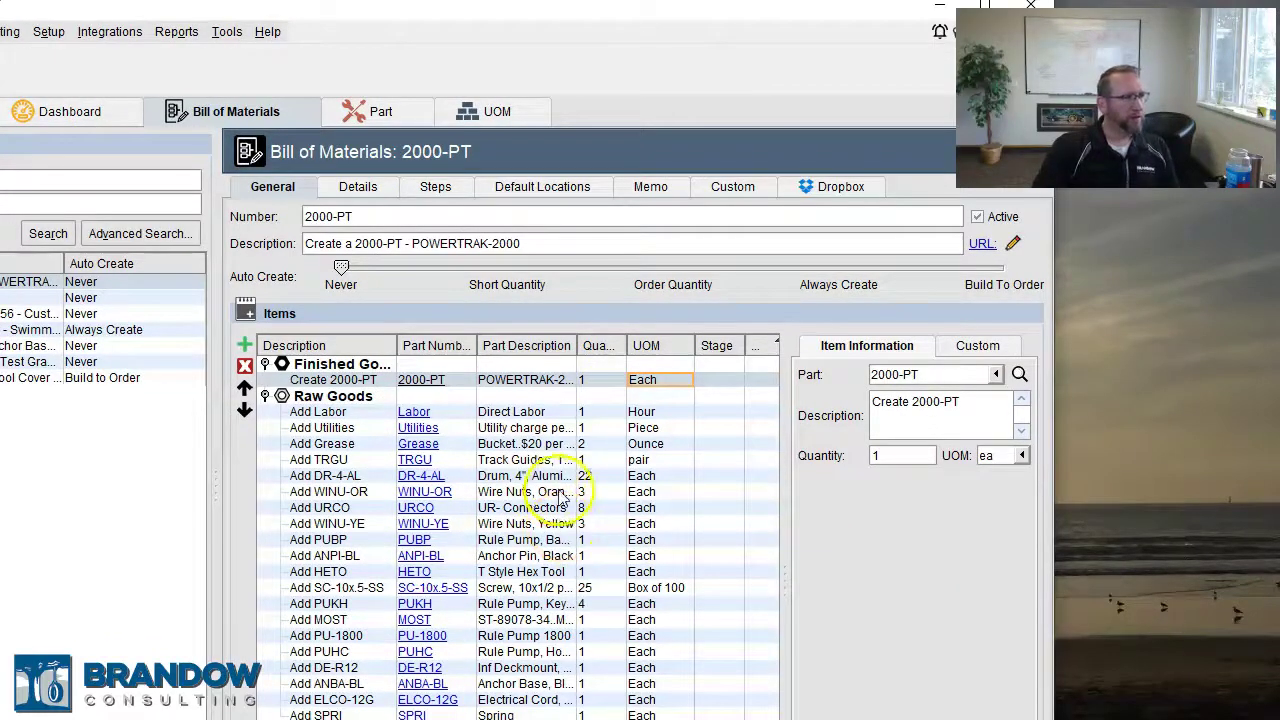
{"action": "left_click", "coordinate": [512, 412]}
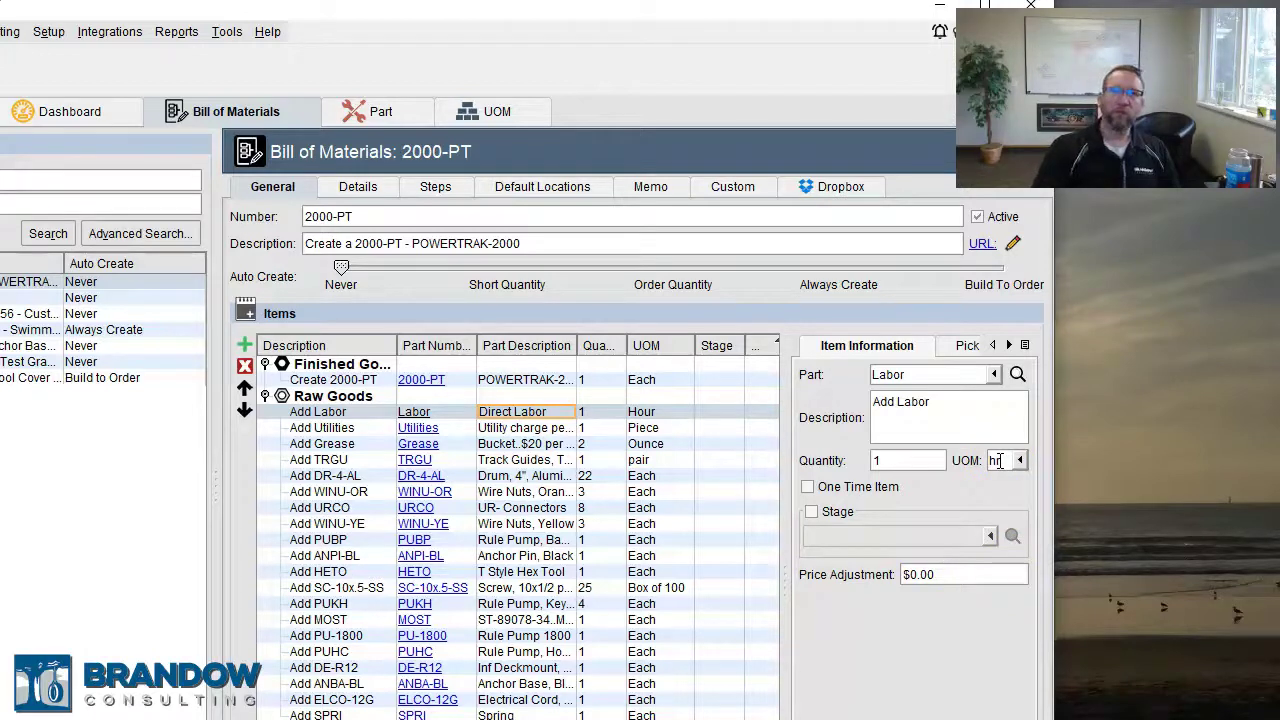
{"action": "left_click", "coordinate": [944, 575]}
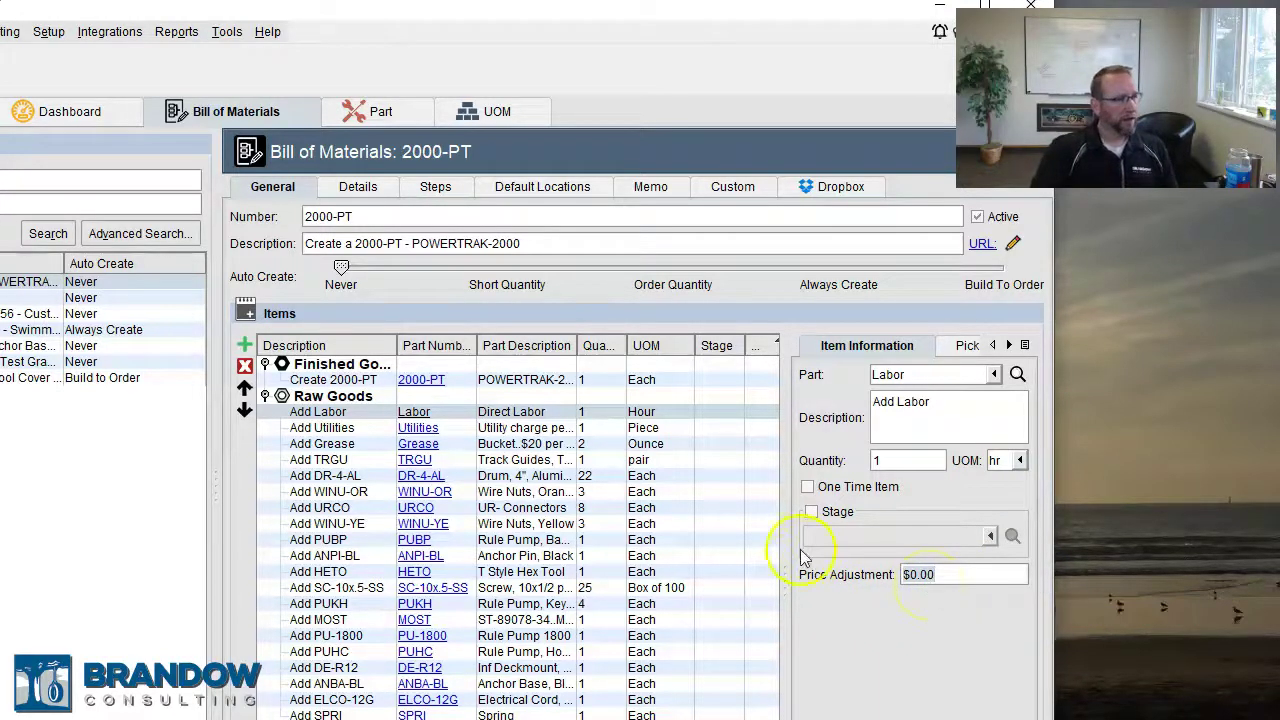
{"action": "left_click", "coordinate": [419, 418]}
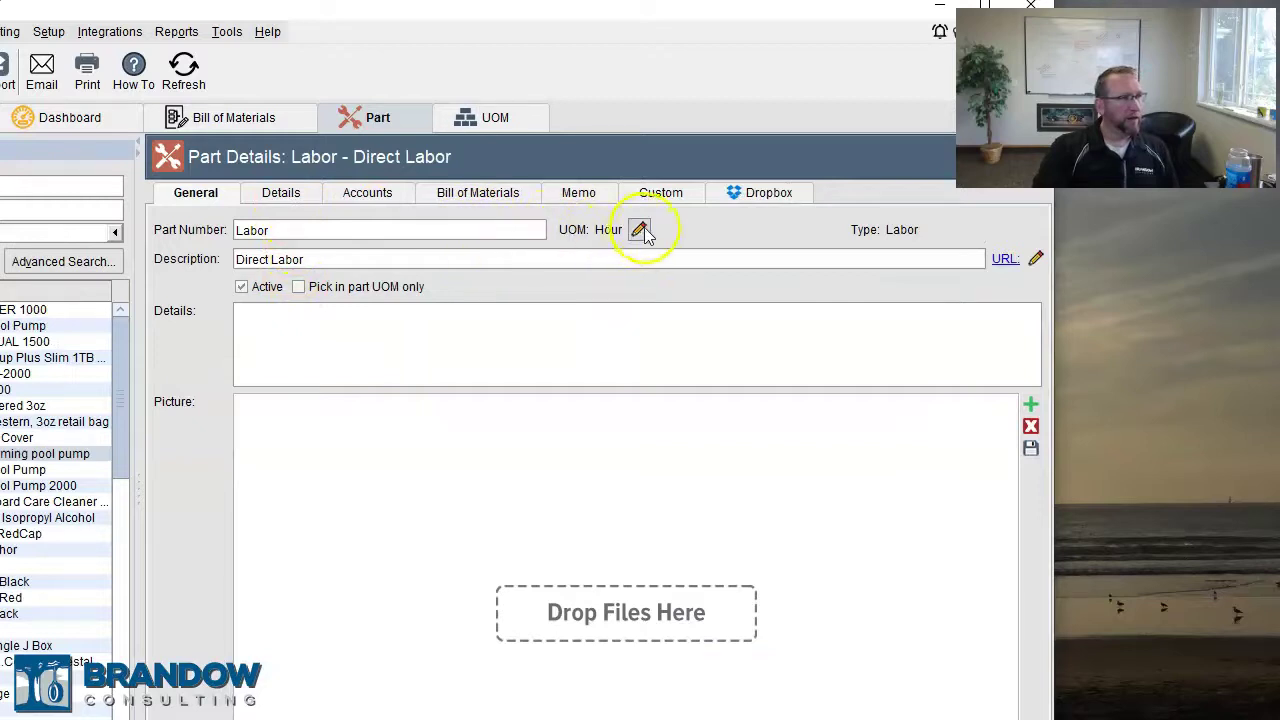
{"action": "left_click", "coordinate": [281, 195]}
{"action": "left_click", "coordinate": [292, 277]}
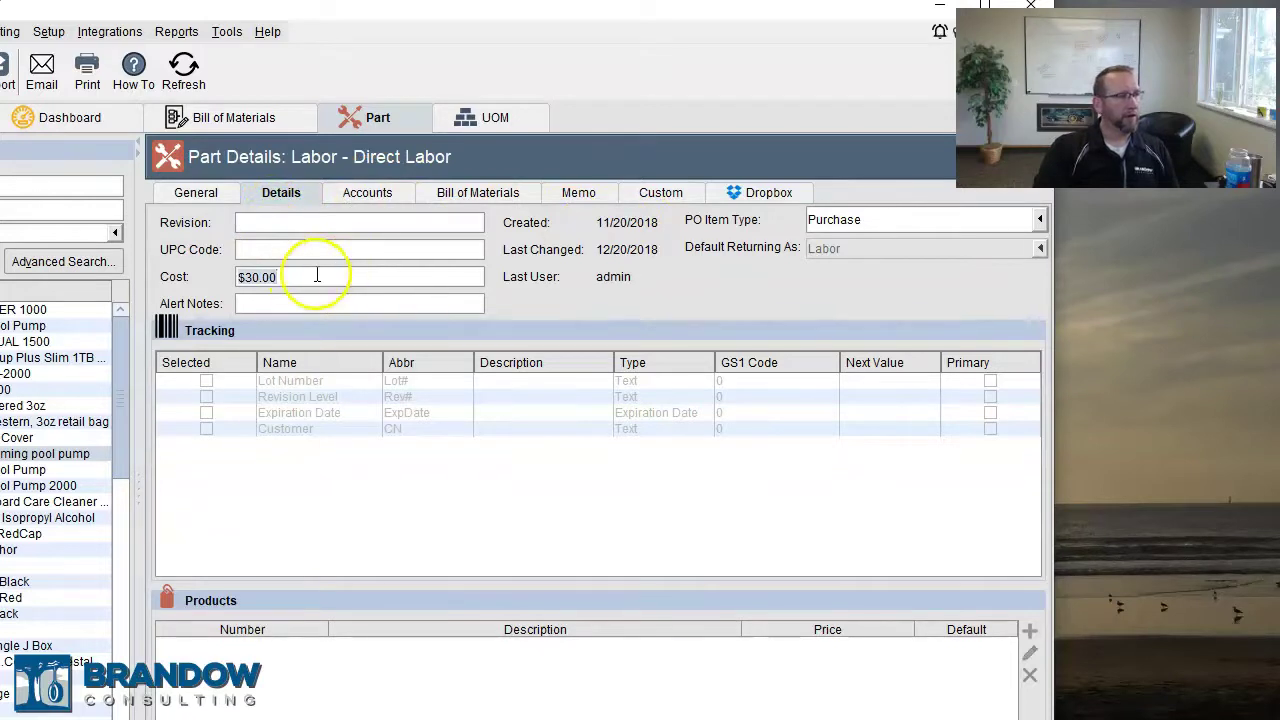
{"action": "mouse_move", "coordinate": [317, 275]}
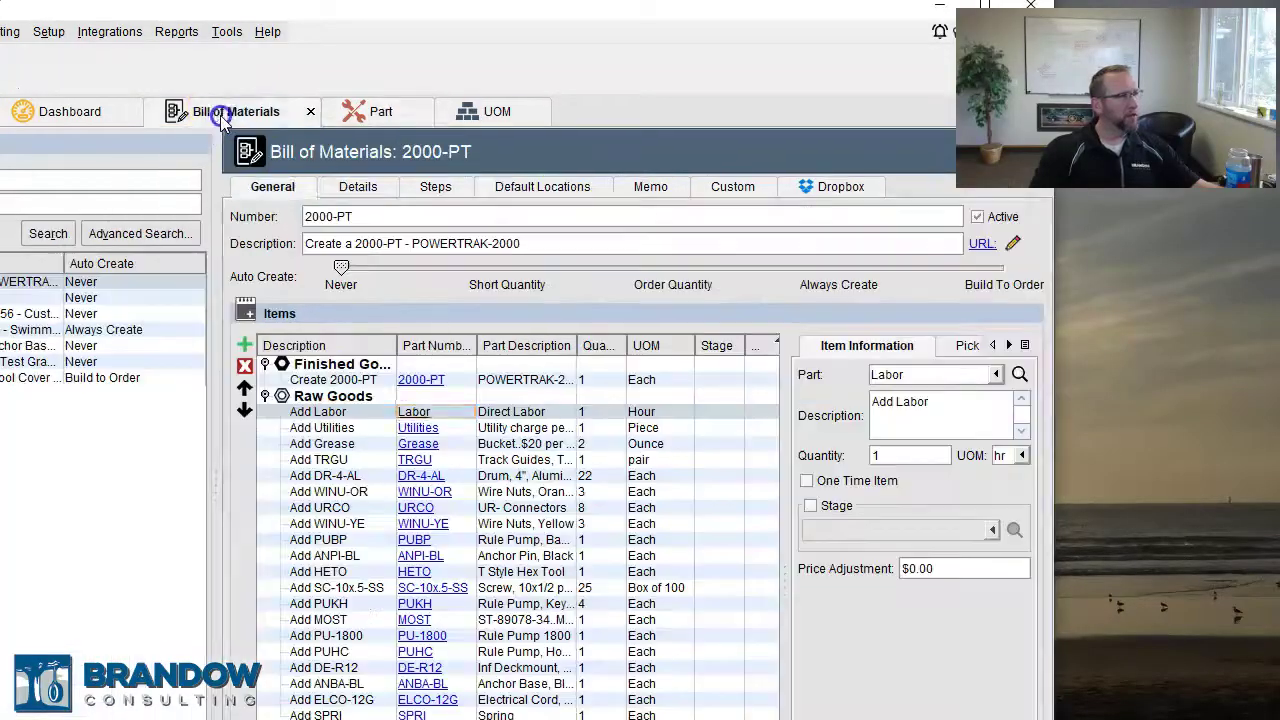
{"action": "left_click", "coordinate": [220, 111]}
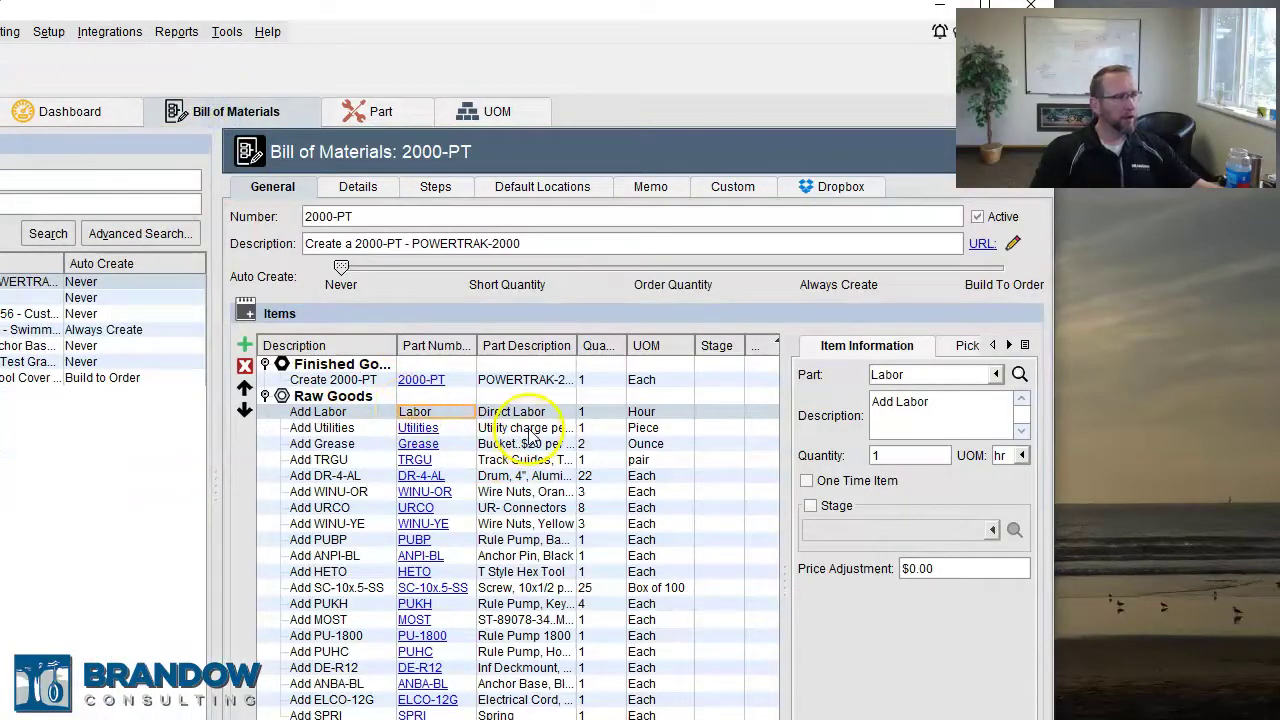
{"action": "left_click", "coordinate": [418, 428]}
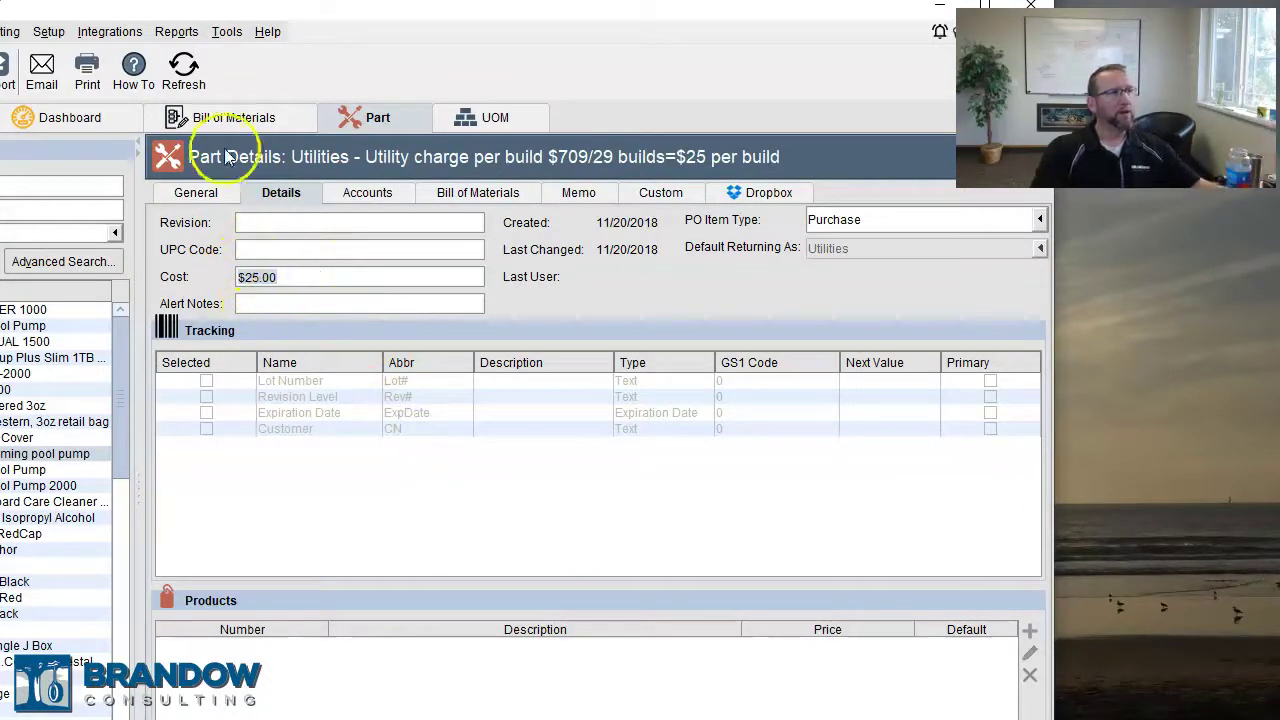
{"action": "left_click", "coordinate": [218, 120]}
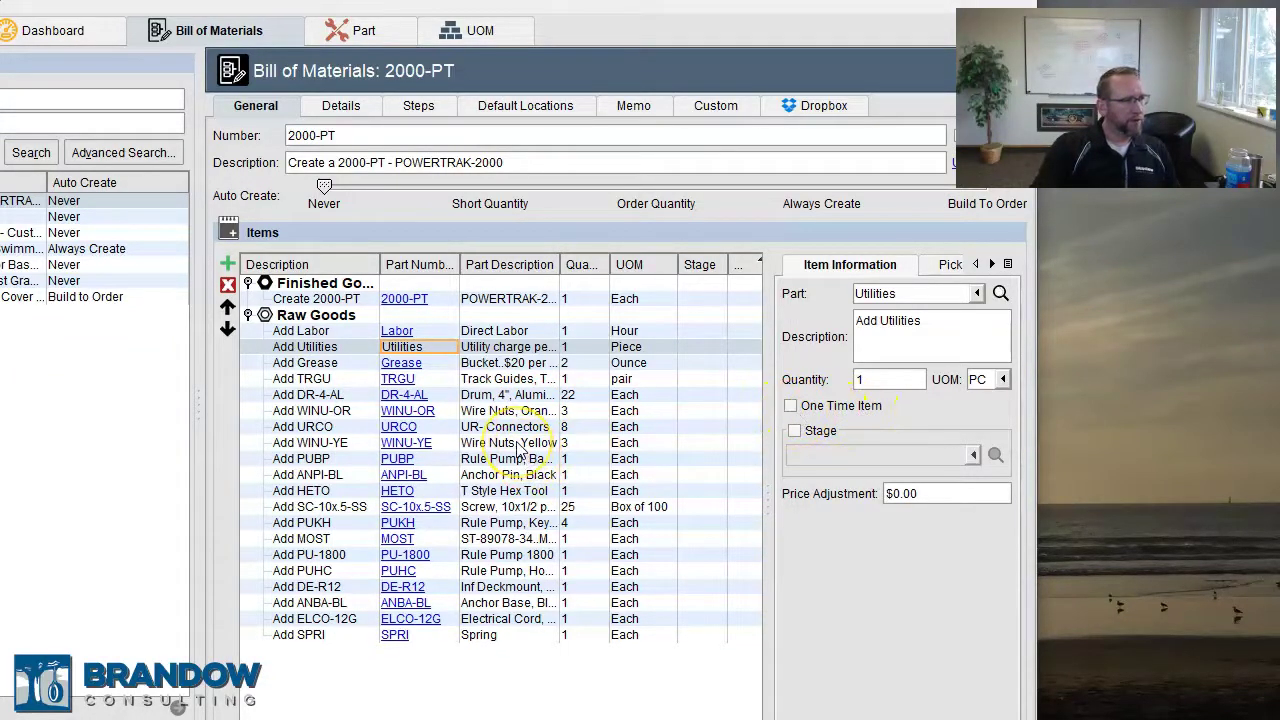
Step: Mark the 2 oz Add Grease line as a One Time Item
{"action": "left_click", "coordinate": [482, 363]}
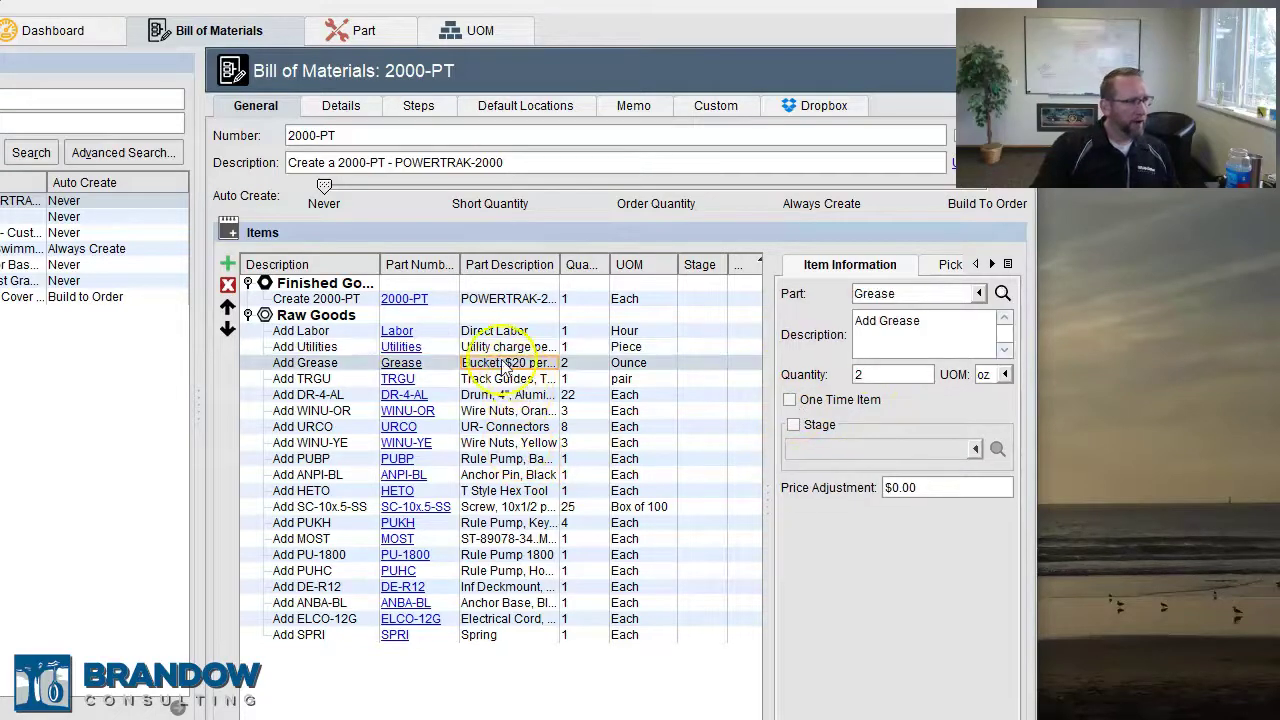
{"action": "left_click", "coordinate": [790, 401]}
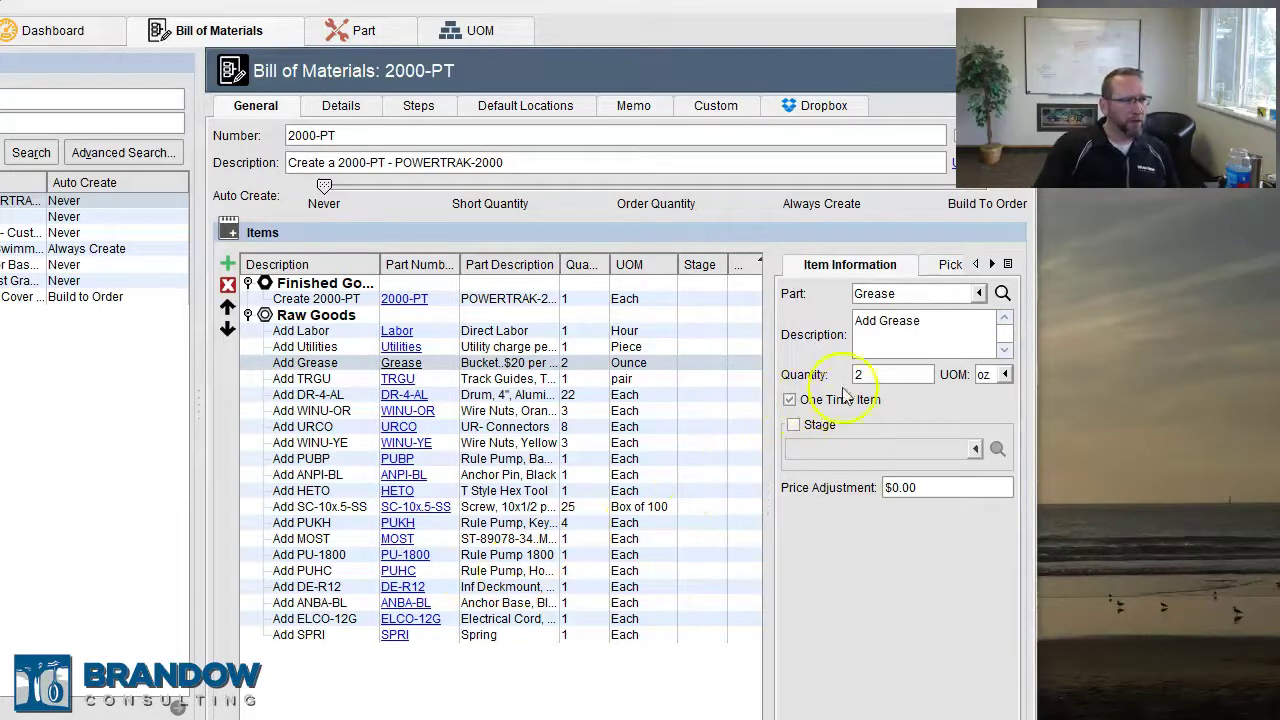
{"action": "left_click", "coordinate": [646, 461]}
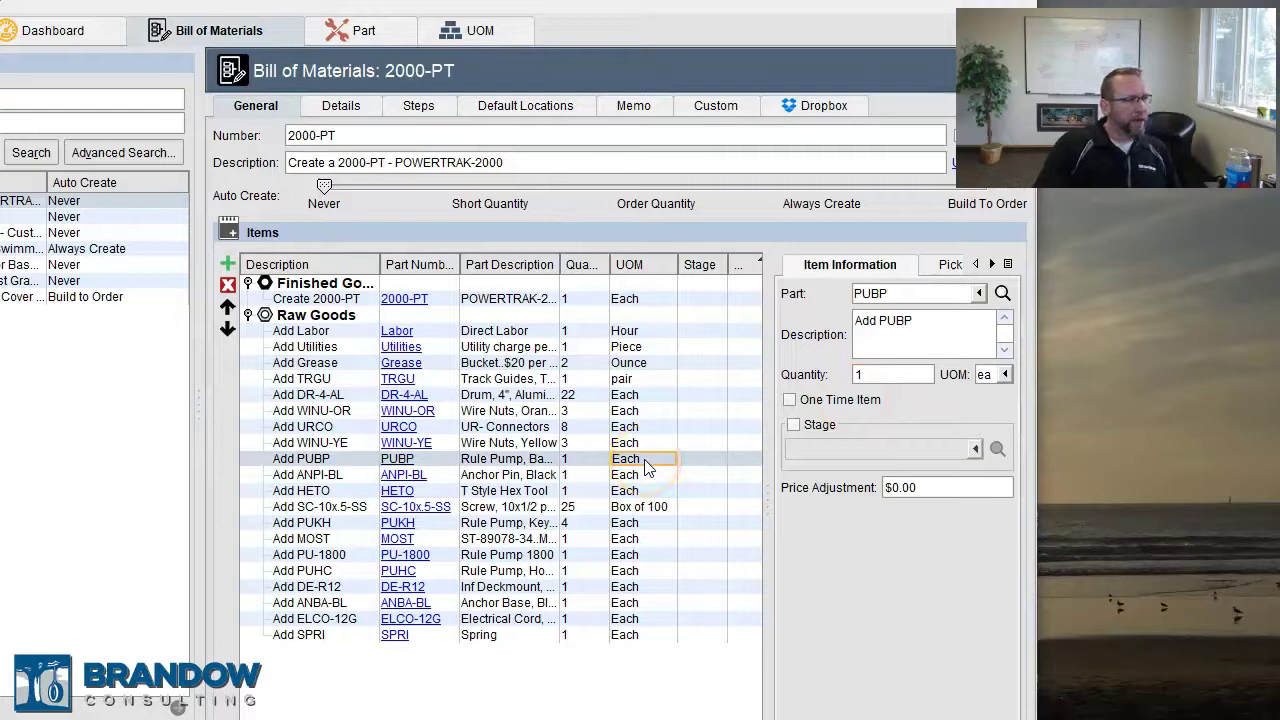
{"action": "key", "text": "Down"}
{"action": "key", "text": "Down"}
{"action": "key", "text": "Down"}
{"action": "key", "text": "Down"}
{"action": "key", "text": "Down"}
{"action": "key", "text": "Down"}
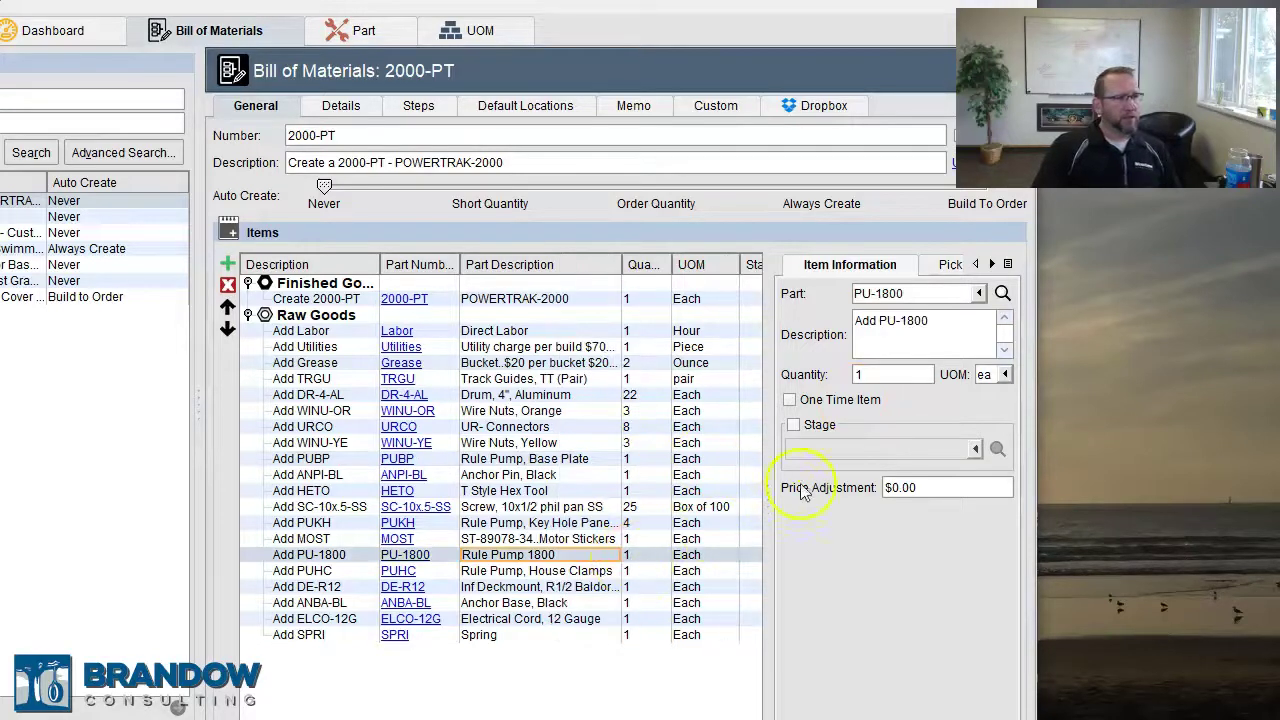
{"action": "left_click", "coordinate": [793, 427]}
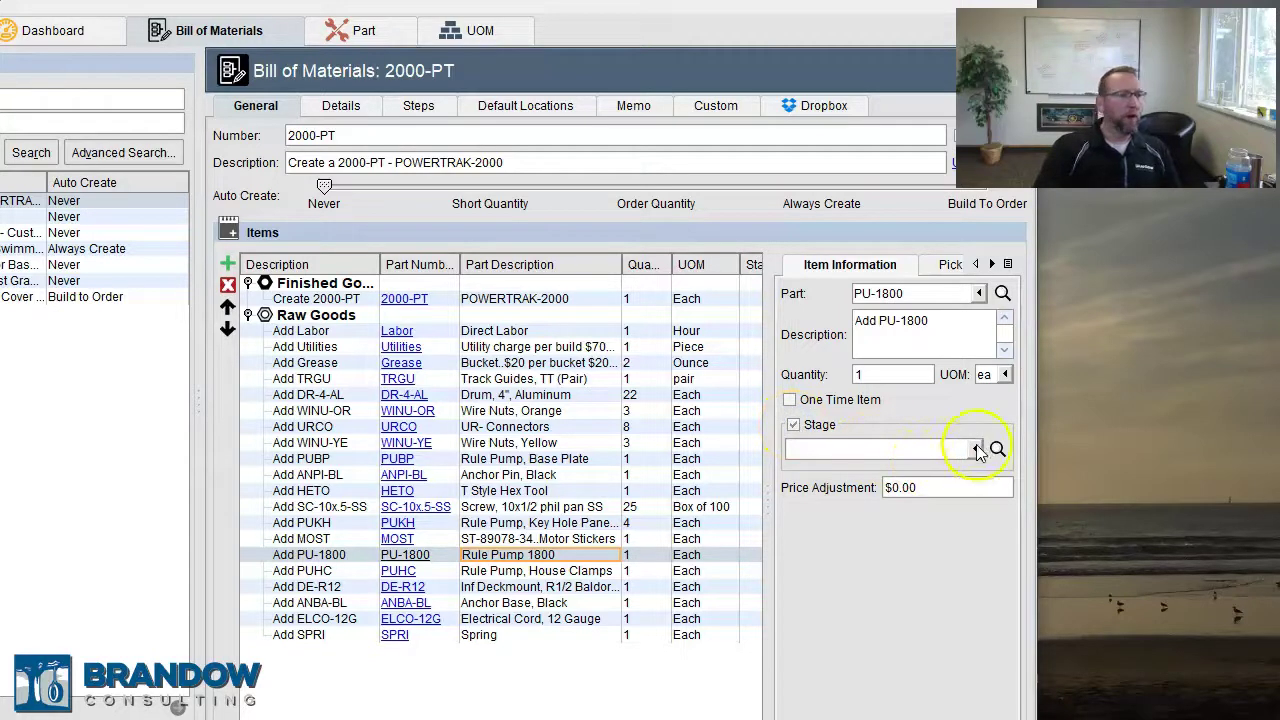
{"action": "left_click", "coordinate": [808, 448]}
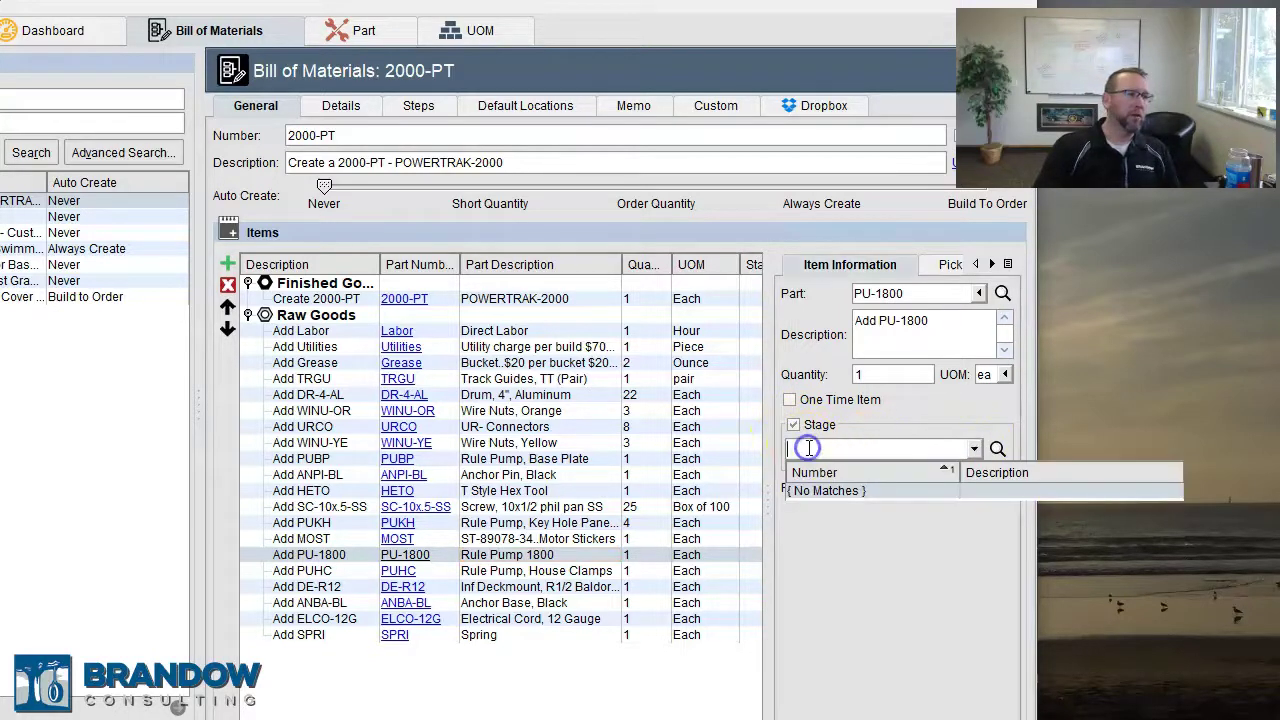
{"action": "left_click", "coordinate": [797, 426]}
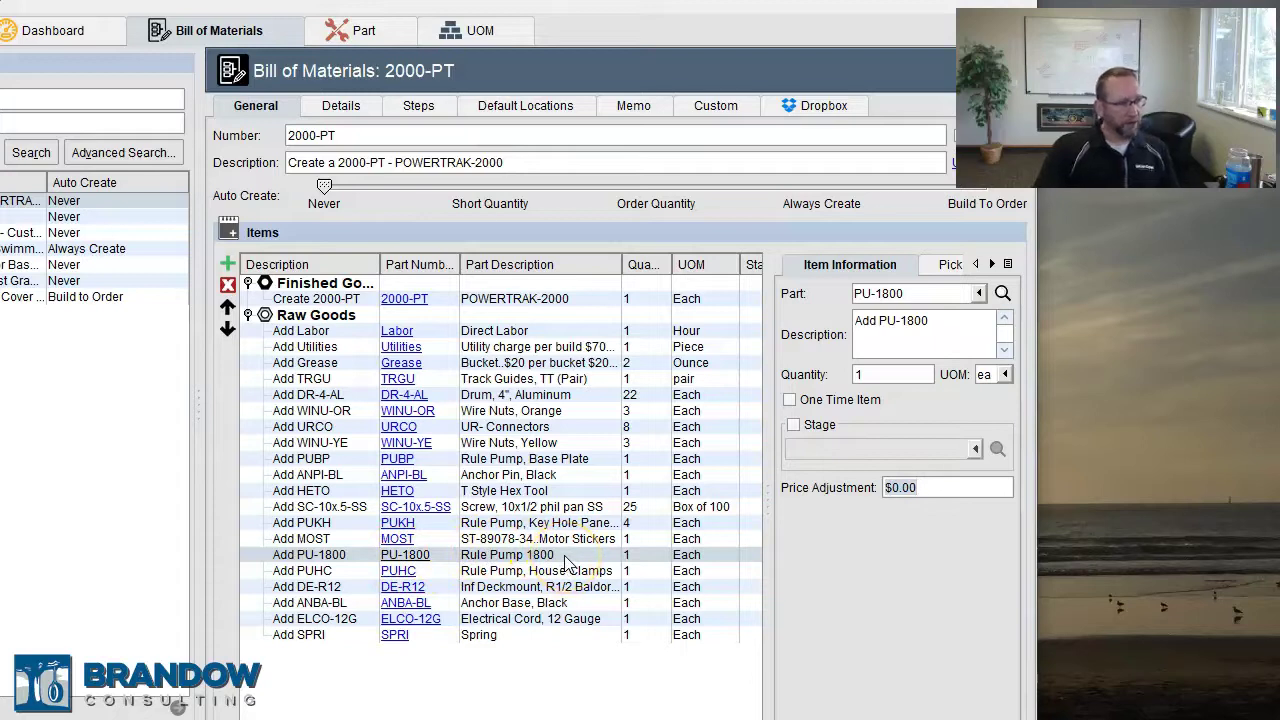
{"action": "left_click", "coordinate": [795, 426]}
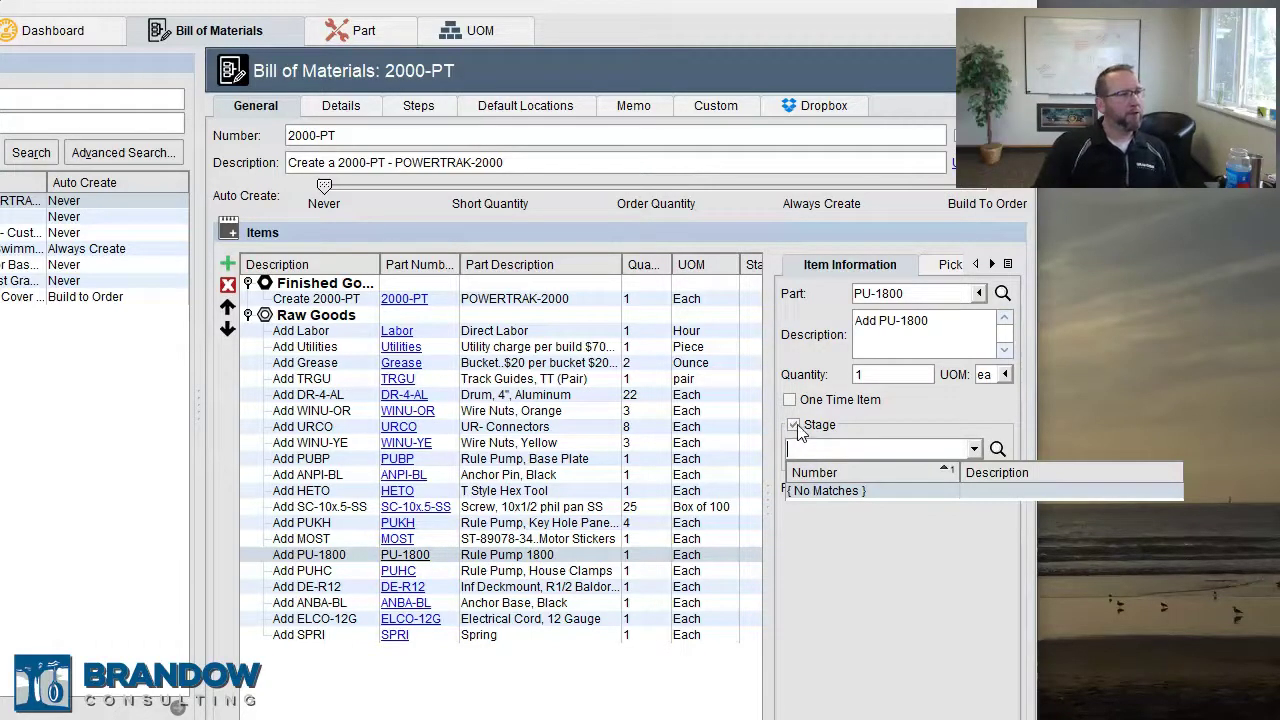
{"action": "left_click", "coordinate": [795, 426]}
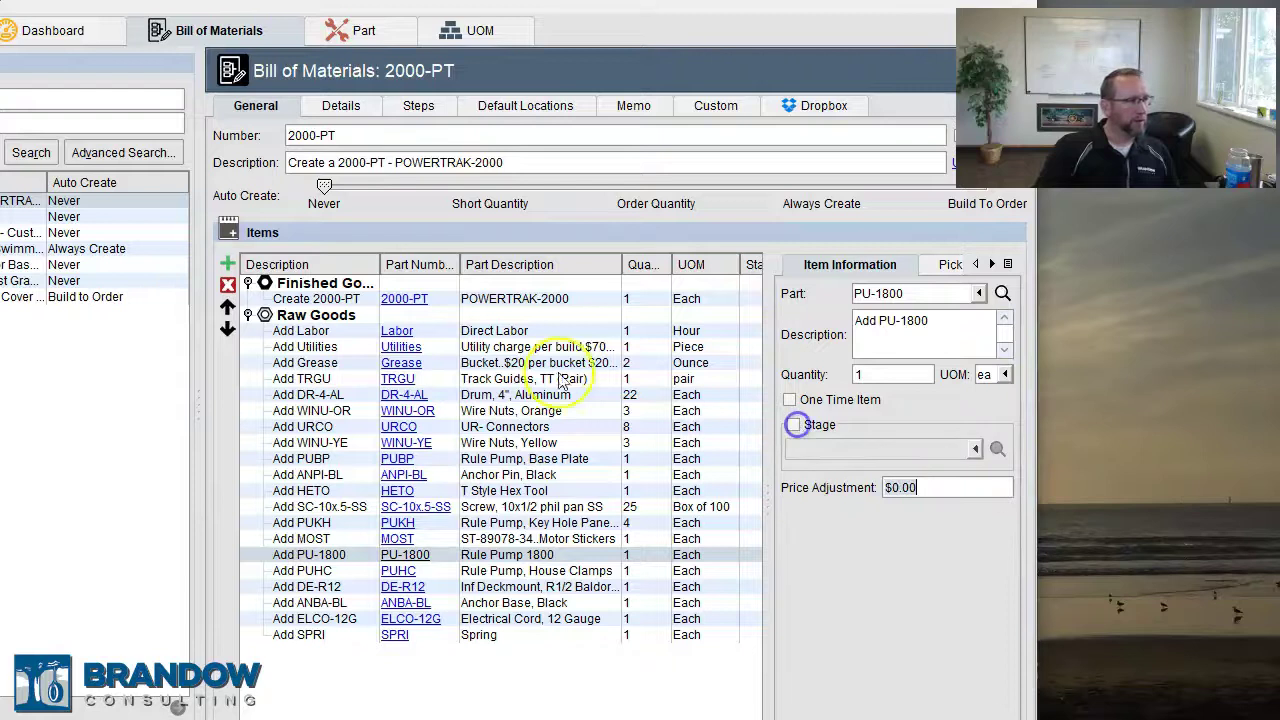
{"action": "left_click", "coordinate": [520, 300]}
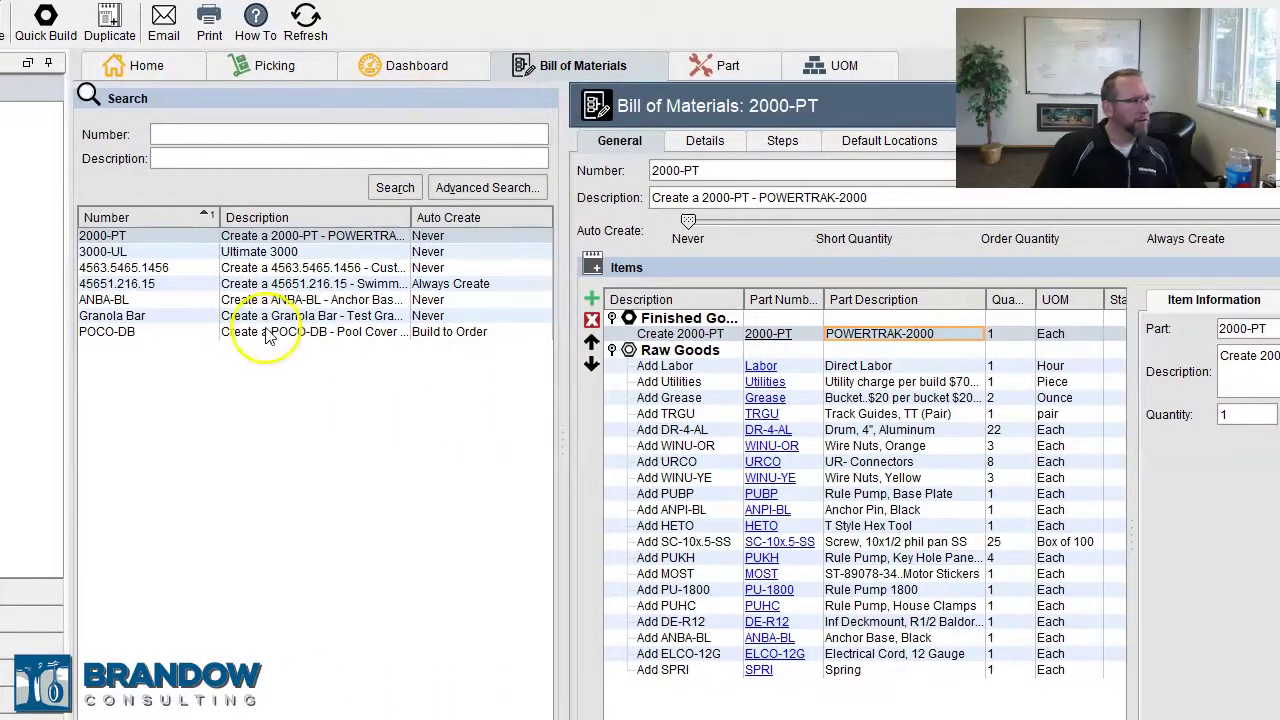
Step: Add POCO-DB (Pool Cover - Dark Blue) to the 2000-PT bill as a new item at 1 each
{"action": "left_click", "coordinate": [266, 333]}
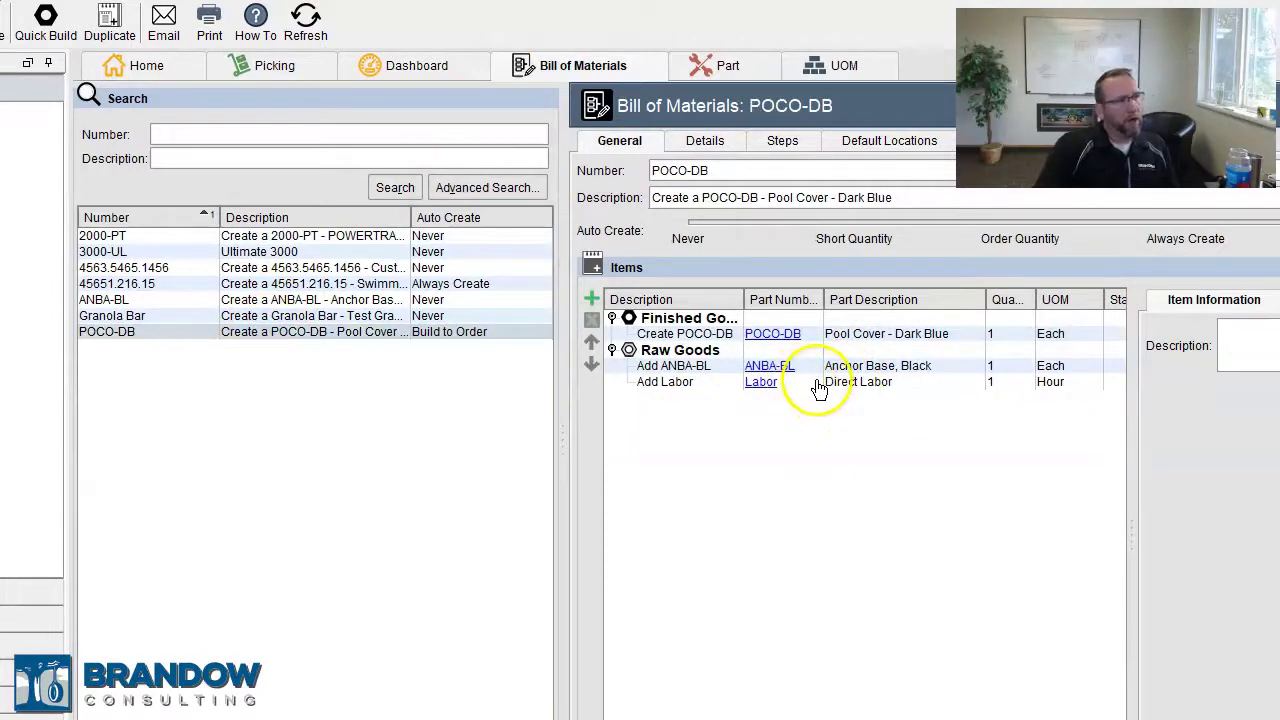
{"action": "left_click", "coordinate": [228, 239]}
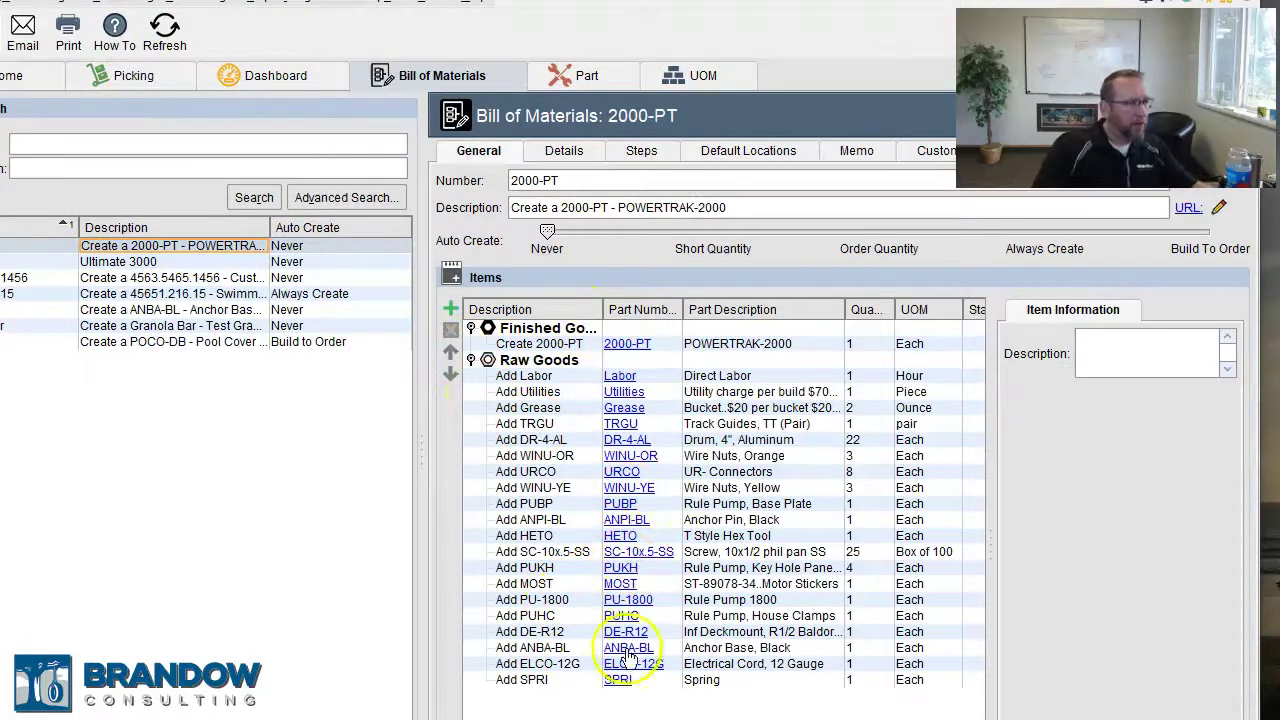
{"action": "left_click", "coordinate": [450, 311]}
{"action": "left_click", "coordinate": [445, 262]}
{"action": "type", "text": "po"}
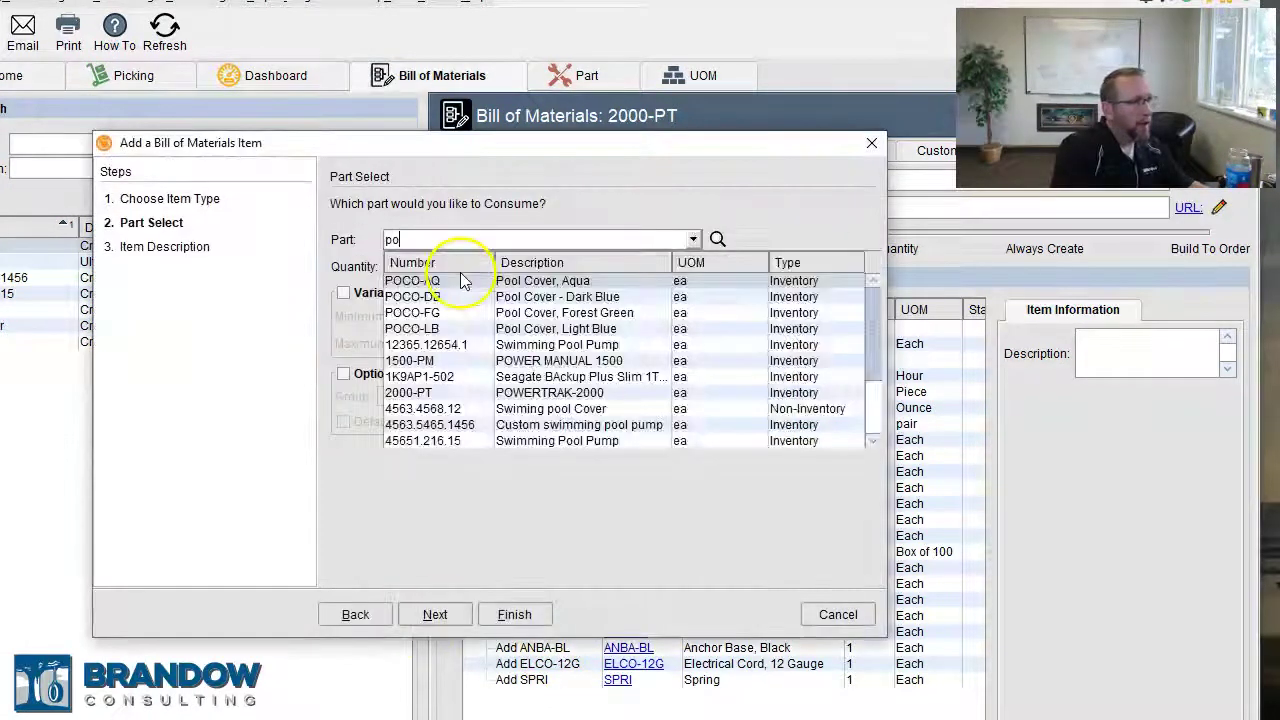
{"action": "type", "text": "co"}
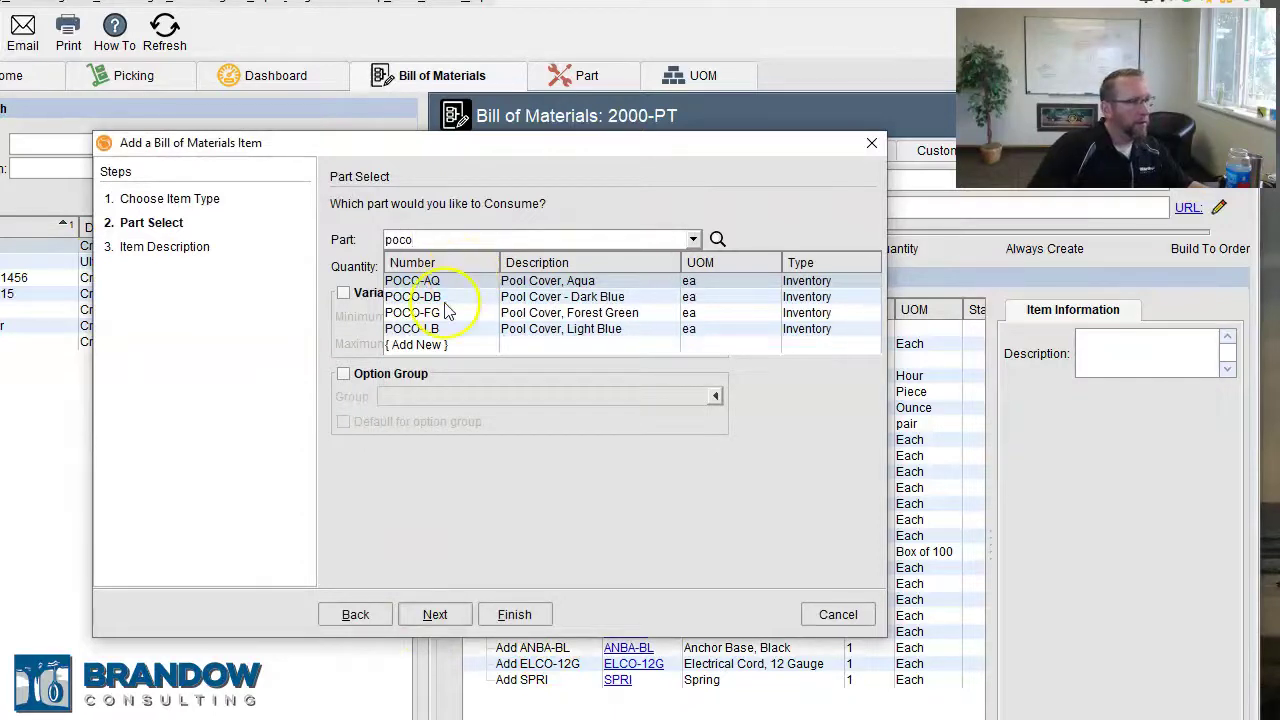
{"action": "left_click", "coordinate": [430, 296]}
{"action": "left_click", "coordinate": [514, 614]}
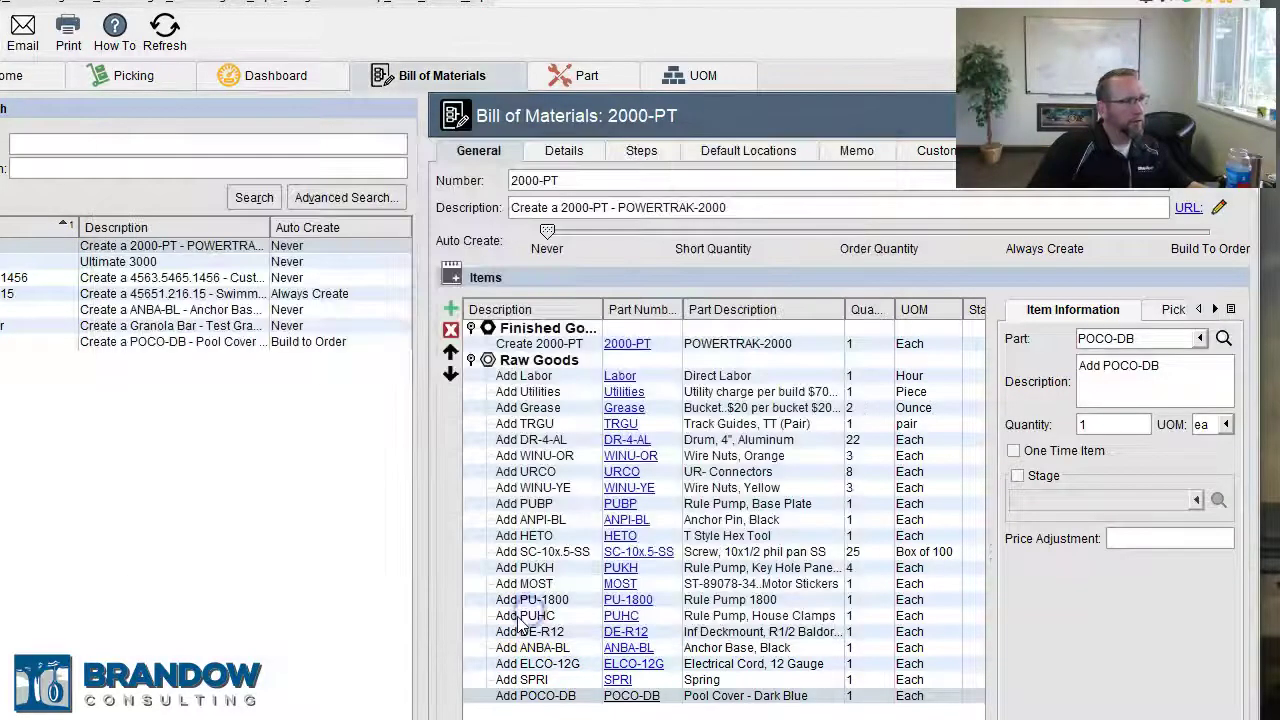
Step: Set the POCO-DB line's stage to the POCO-DB bill of materials
{"action": "left_click", "coordinate": [760, 697]}
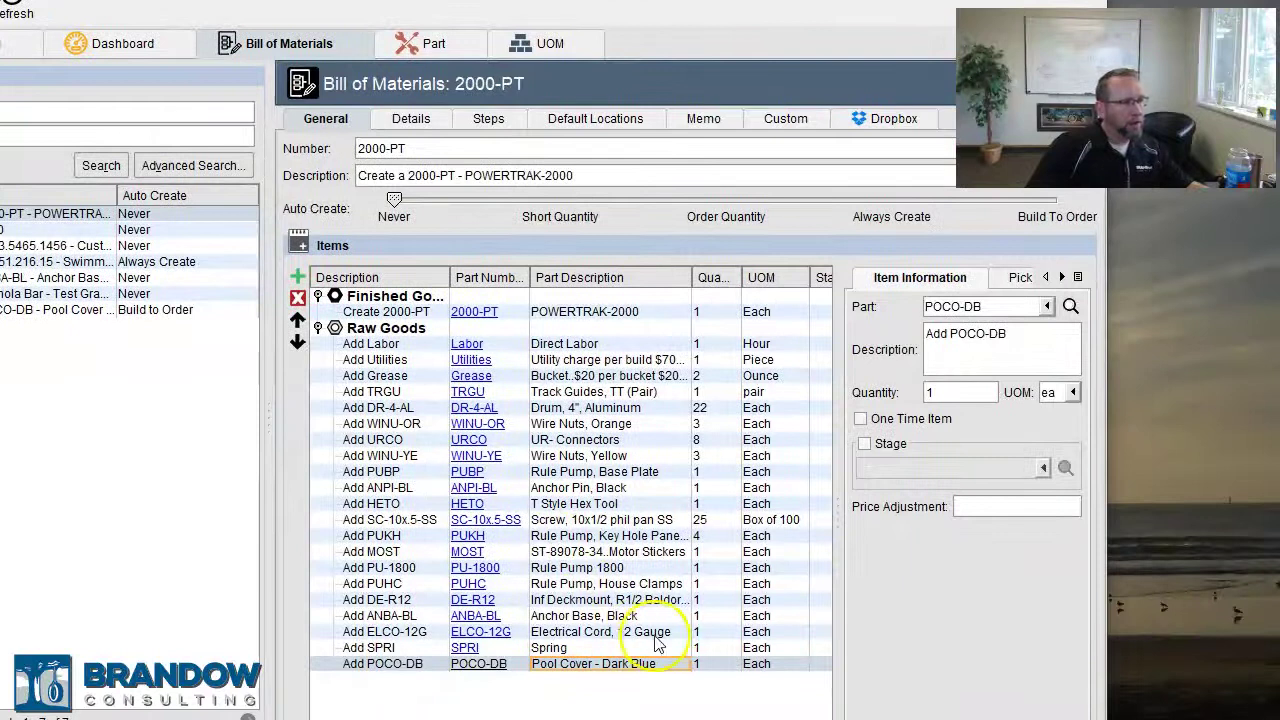
{"action": "left_click_drag", "start_coordinate": [1102, 582], "coordinate": [1211, 573]}
{"action": "left_click", "coordinate": [960, 445]}
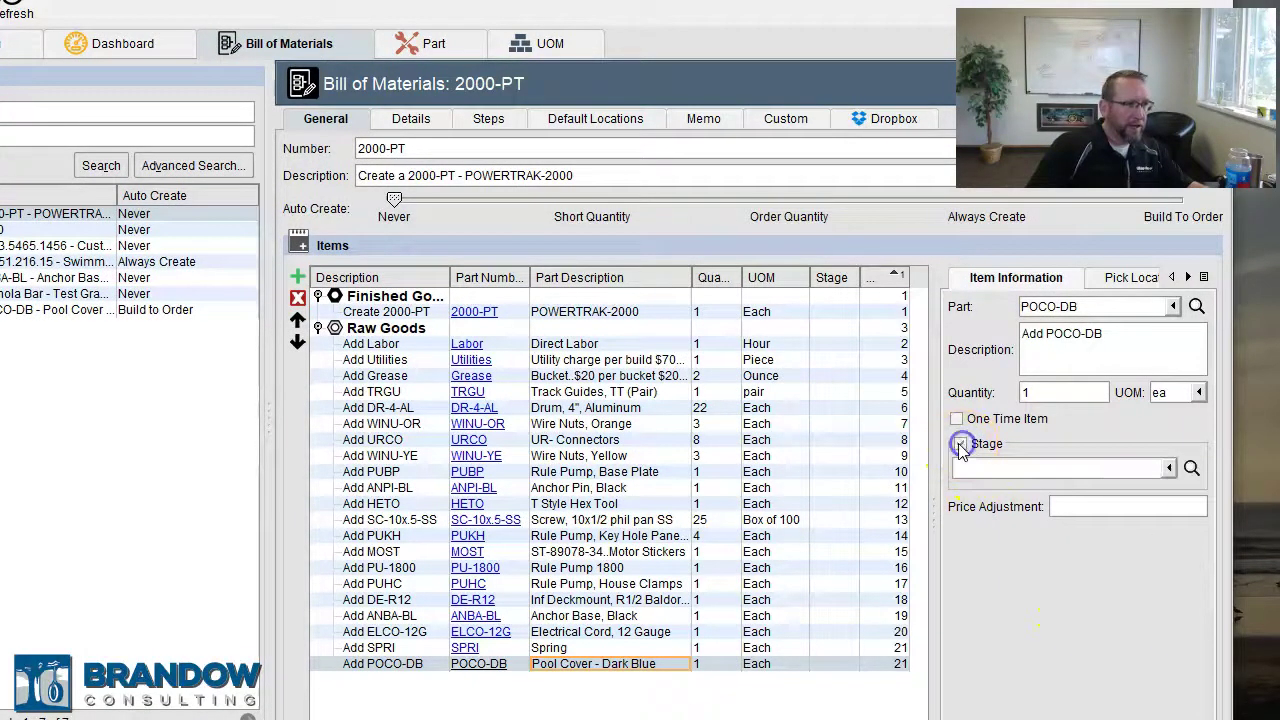
{"action": "left_click", "coordinate": [980, 468]}
{"action": "left_click", "coordinate": [988, 508]}
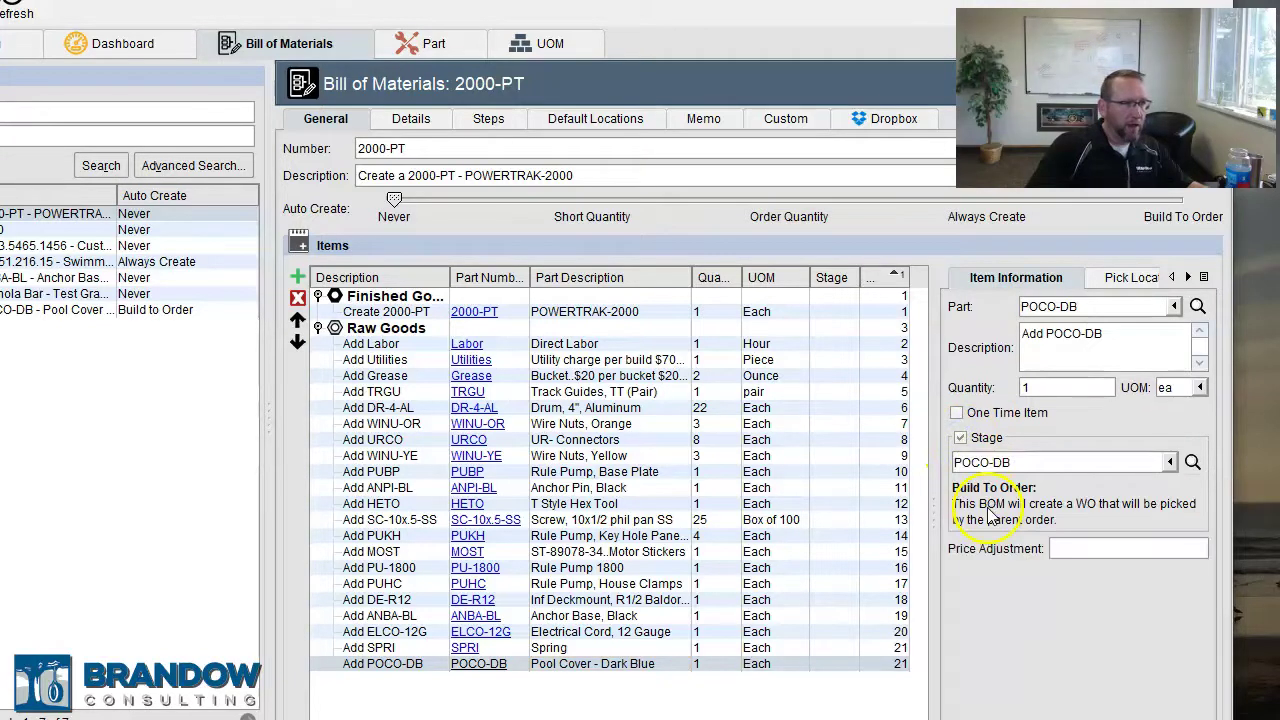
{"action": "left_click", "coordinate": [832, 668]}
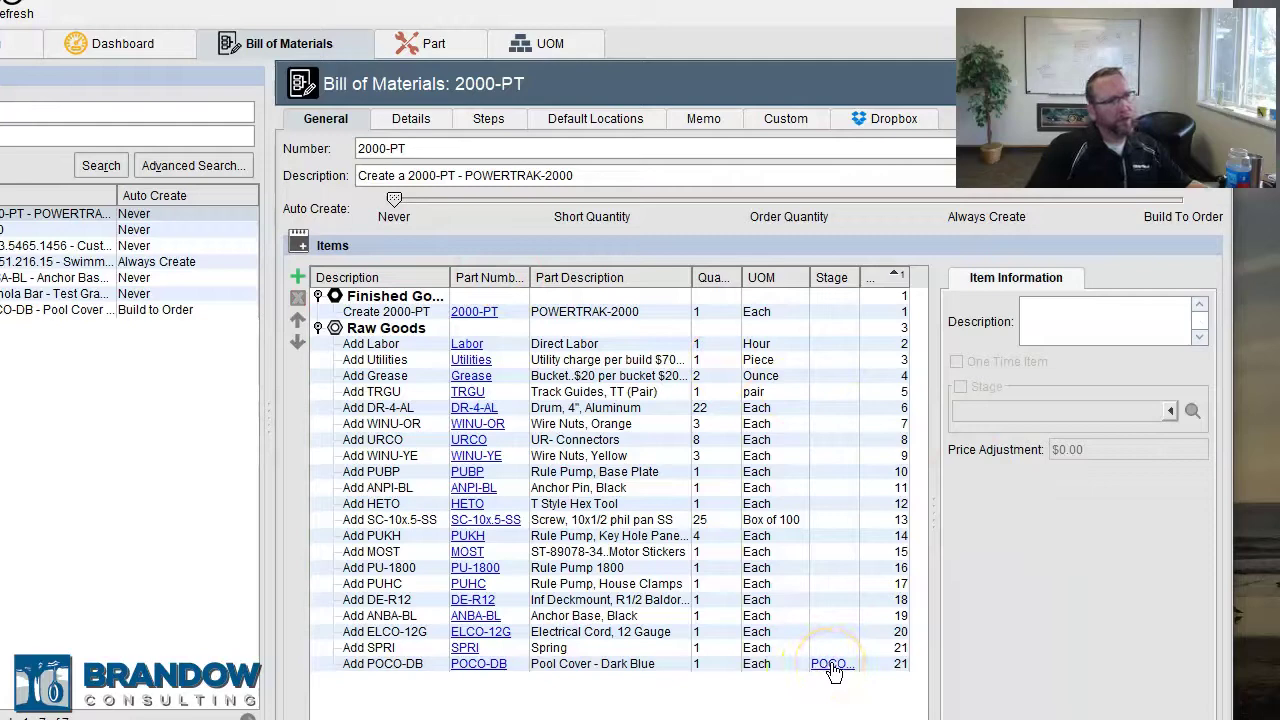
Step: Follow the POCO-DB stage link and slide the Auto Create level to Short Quantity
{"action": "left_click", "coordinate": [834, 666]}
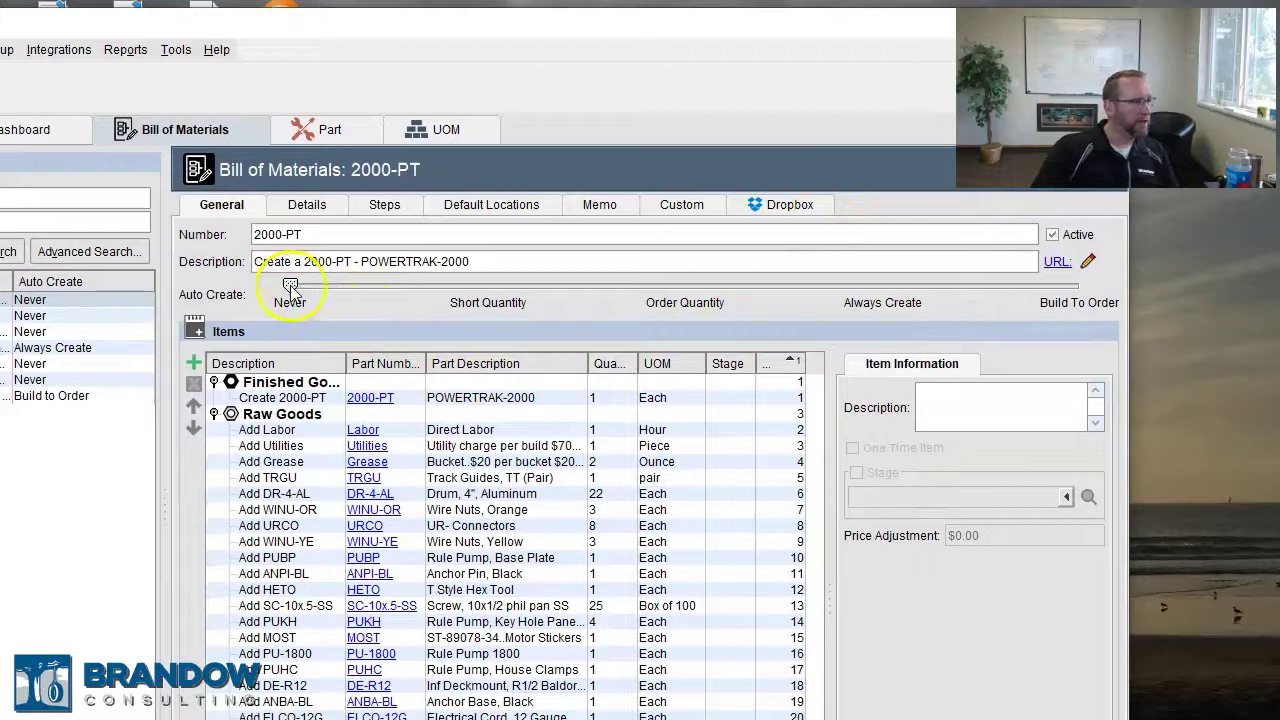
{"action": "left_click_drag", "start_coordinate": [290, 286], "coordinate": [488, 290]}
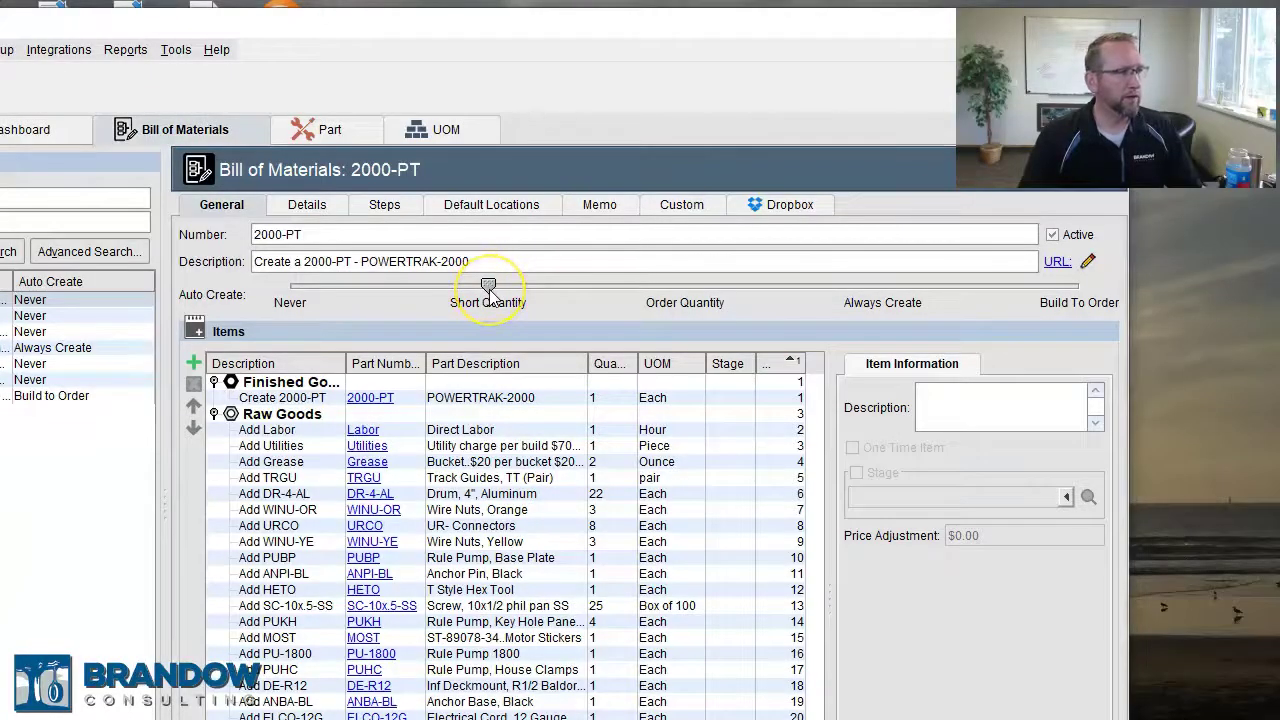
{"action": "mouse_move", "coordinate": [490, 294]}
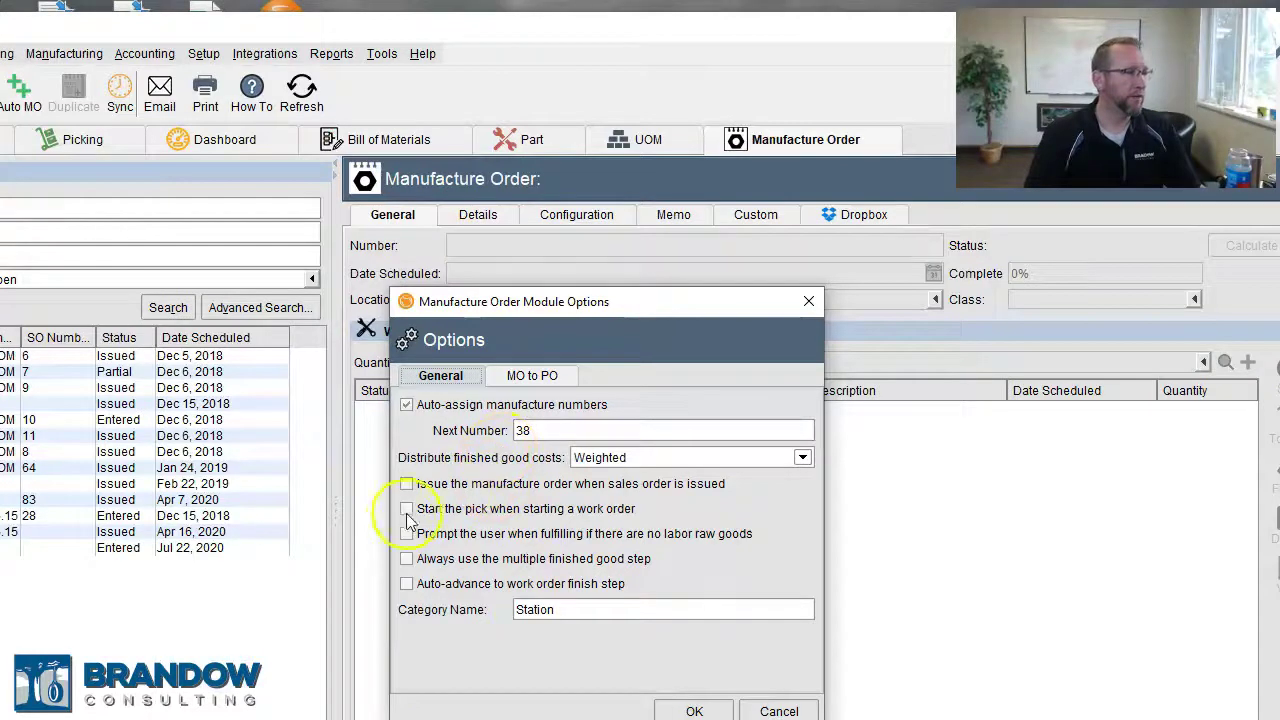
Step: Cancel the Manufacture Order options, discarding the ticked 'Issue the manufacture order when sales order is issued' box
{"action": "left_click", "coordinate": [407, 485]}
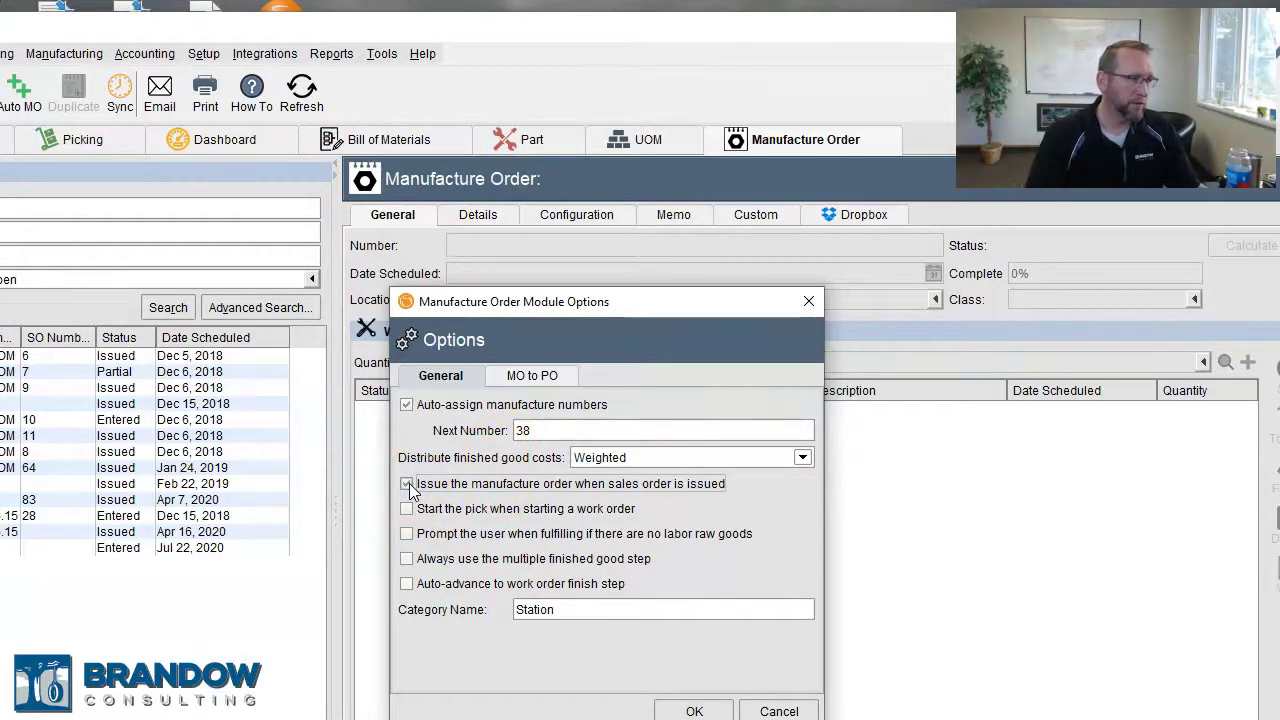
{"action": "left_click_drag", "start_coordinate": [612, 313], "coordinate": [578, 136]}
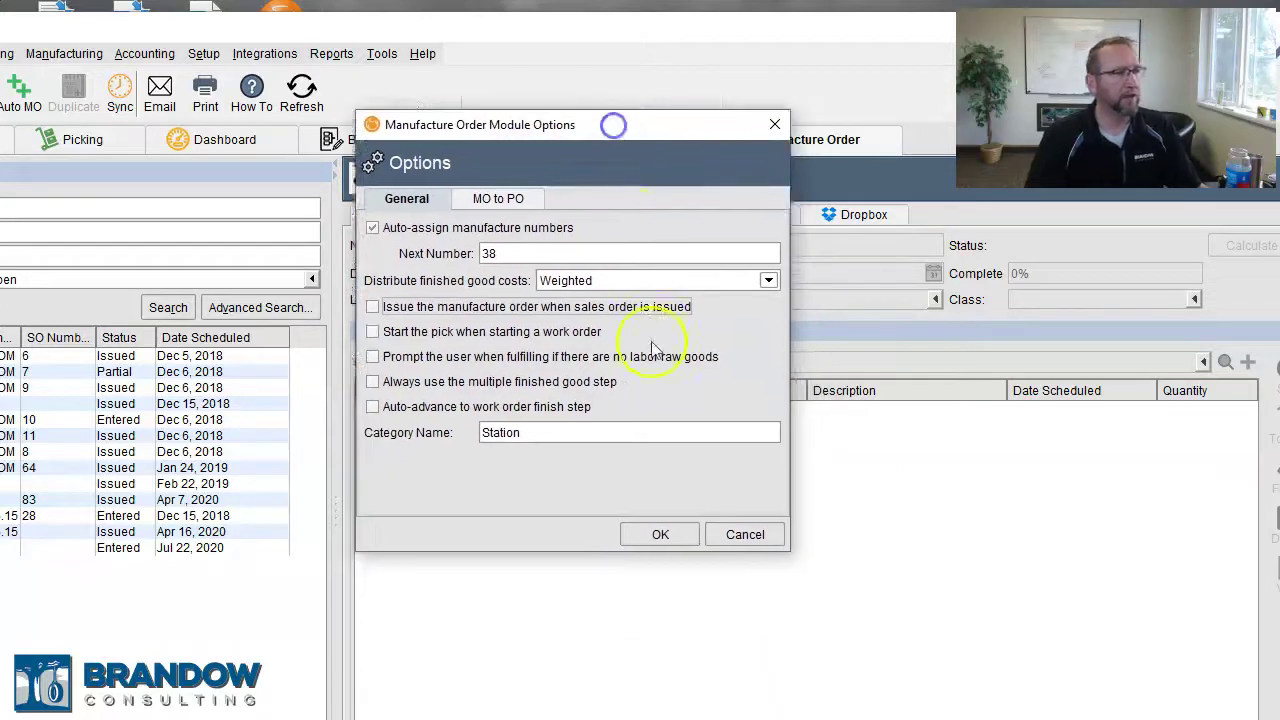
{"action": "left_click", "coordinate": [758, 533]}
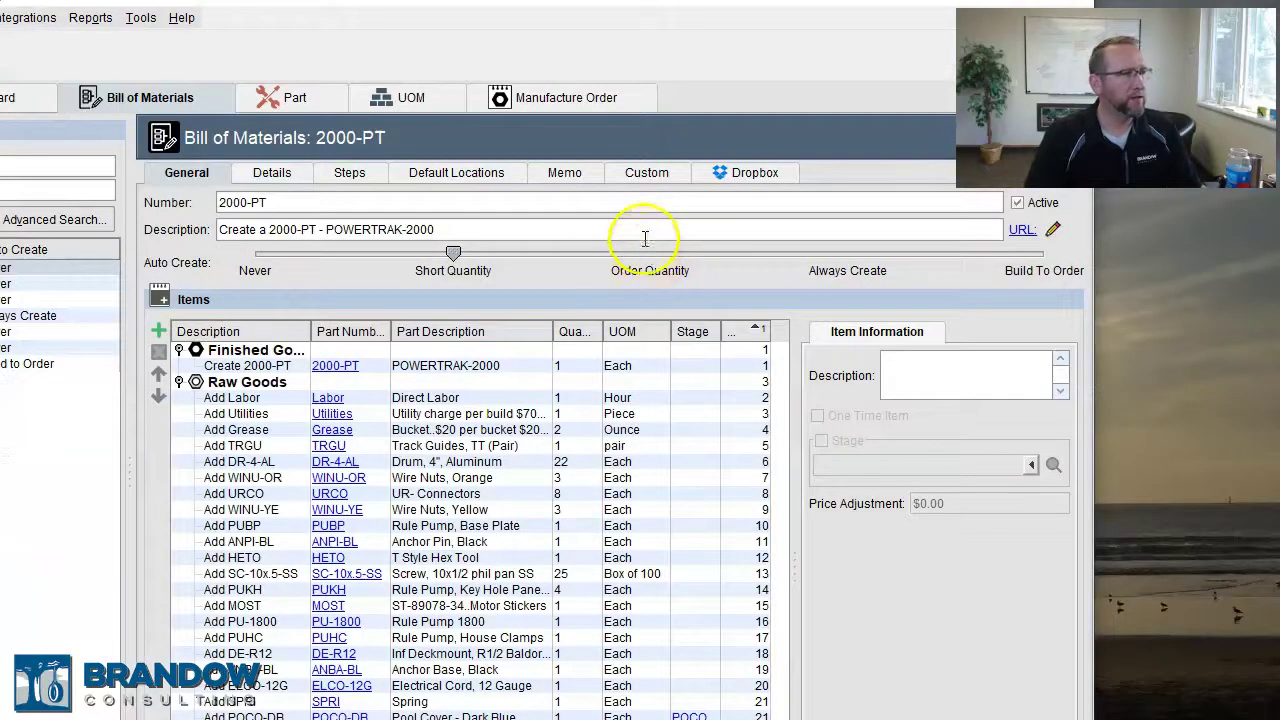
Step: Set 2000-PT auto-create to Never, then check POCO-DB's Stage setting in Item Information
{"action": "left_click", "coordinate": [258, 257]}
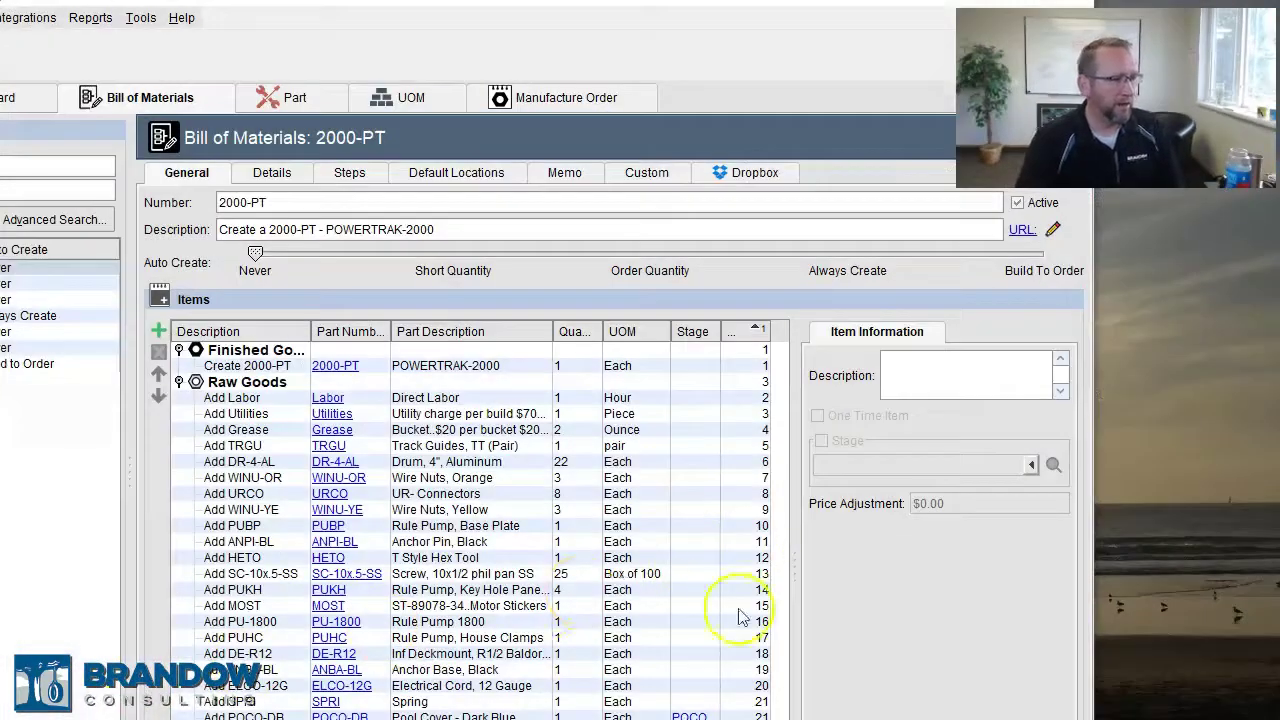
{"action": "left_click", "coordinate": [447, 714]}
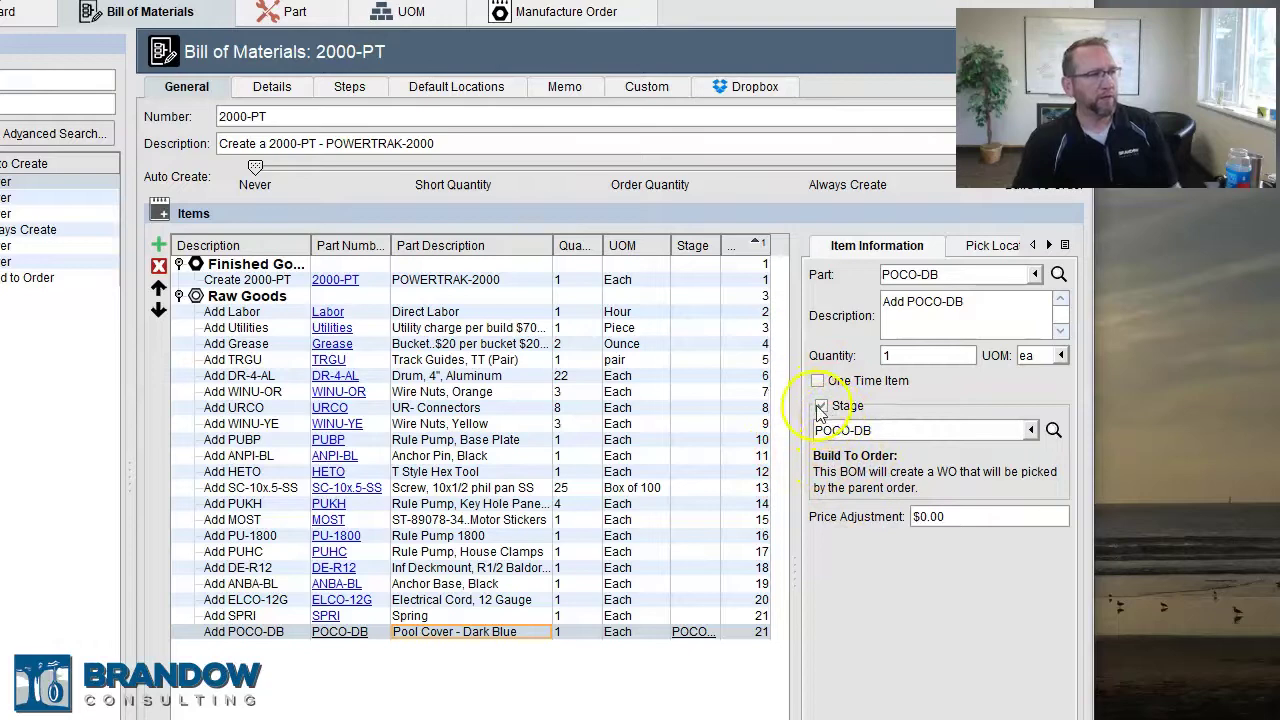
{"action": "left_click", "coordinate": [256, 167]}
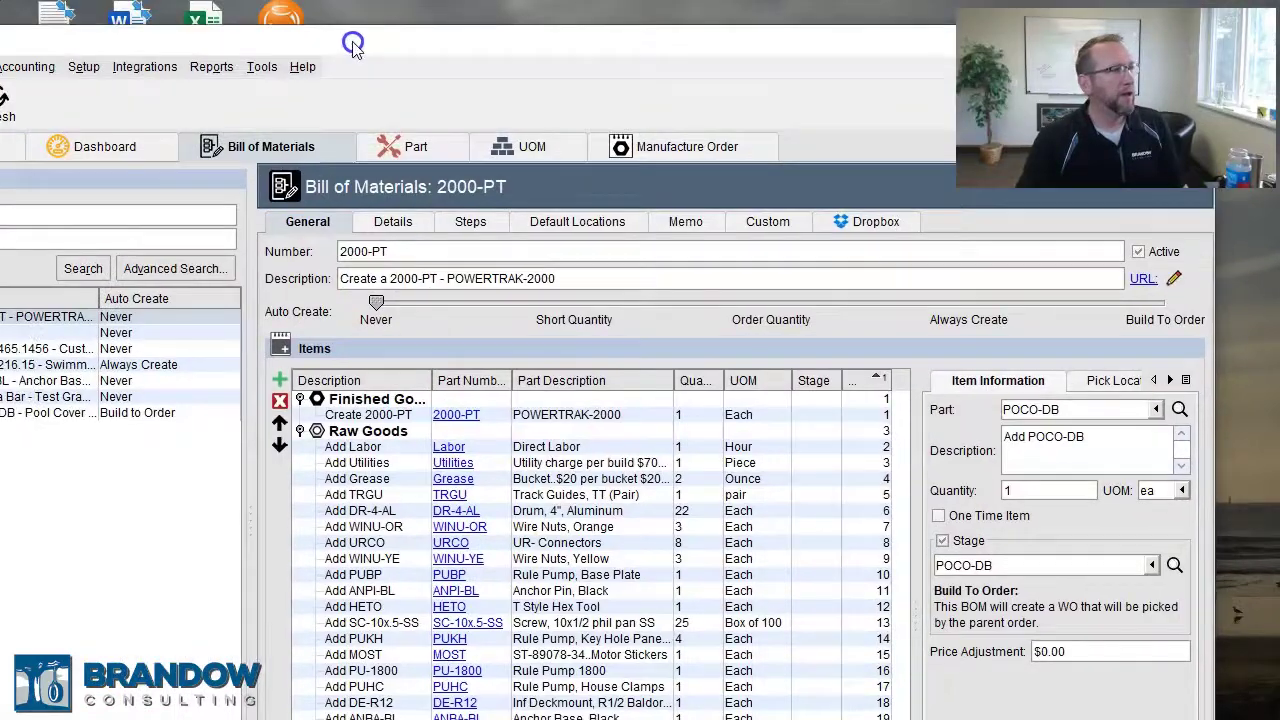
Step: Preview the Auto MO wizard's proposal of 16 POCO-DB as a single manufacture order, then cancel
{"action": "left_click", "coordinate": [555, 4]}
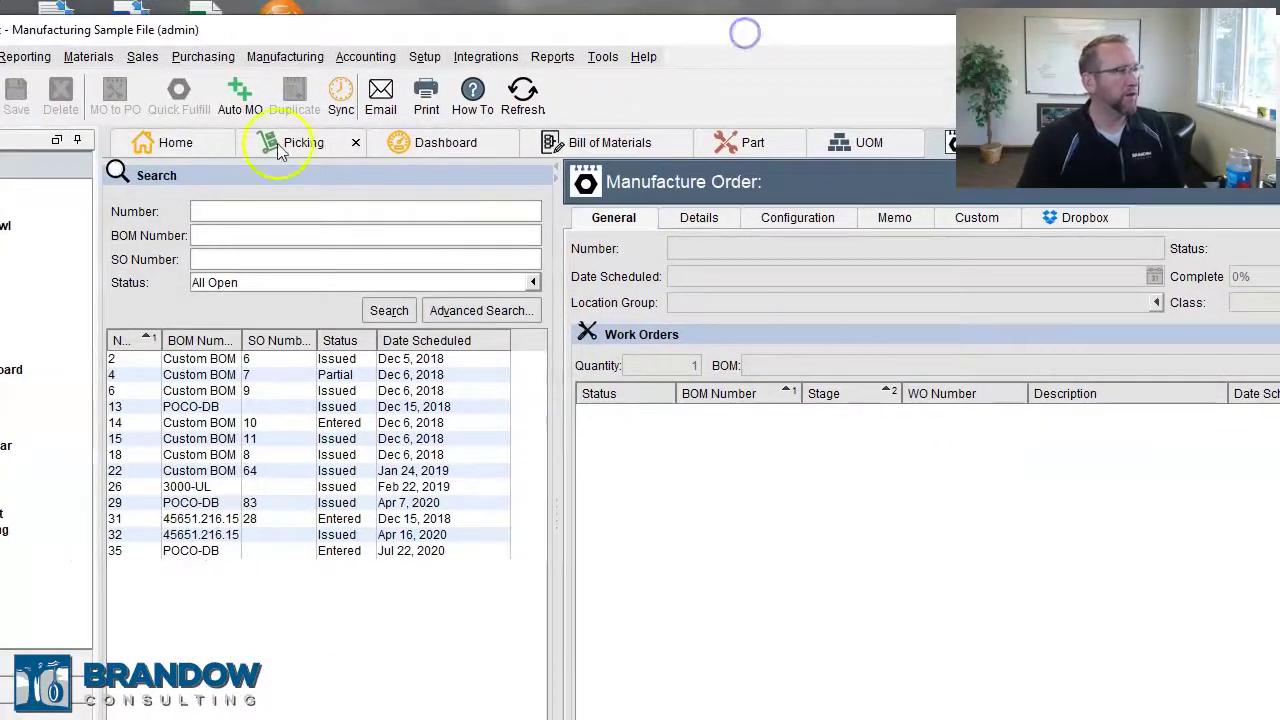
{"action": "left_click", "coordinate": [240, 100]}
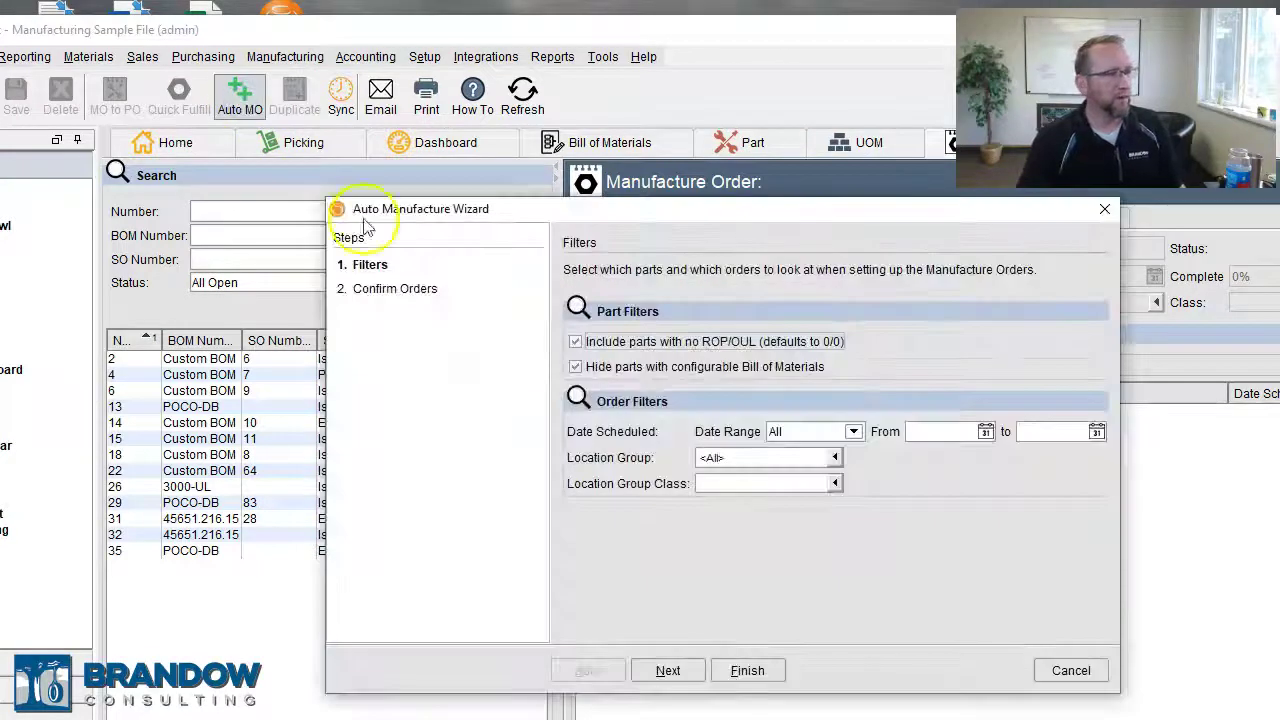
{"action": "left_click", "coordinate": [667, 670]}
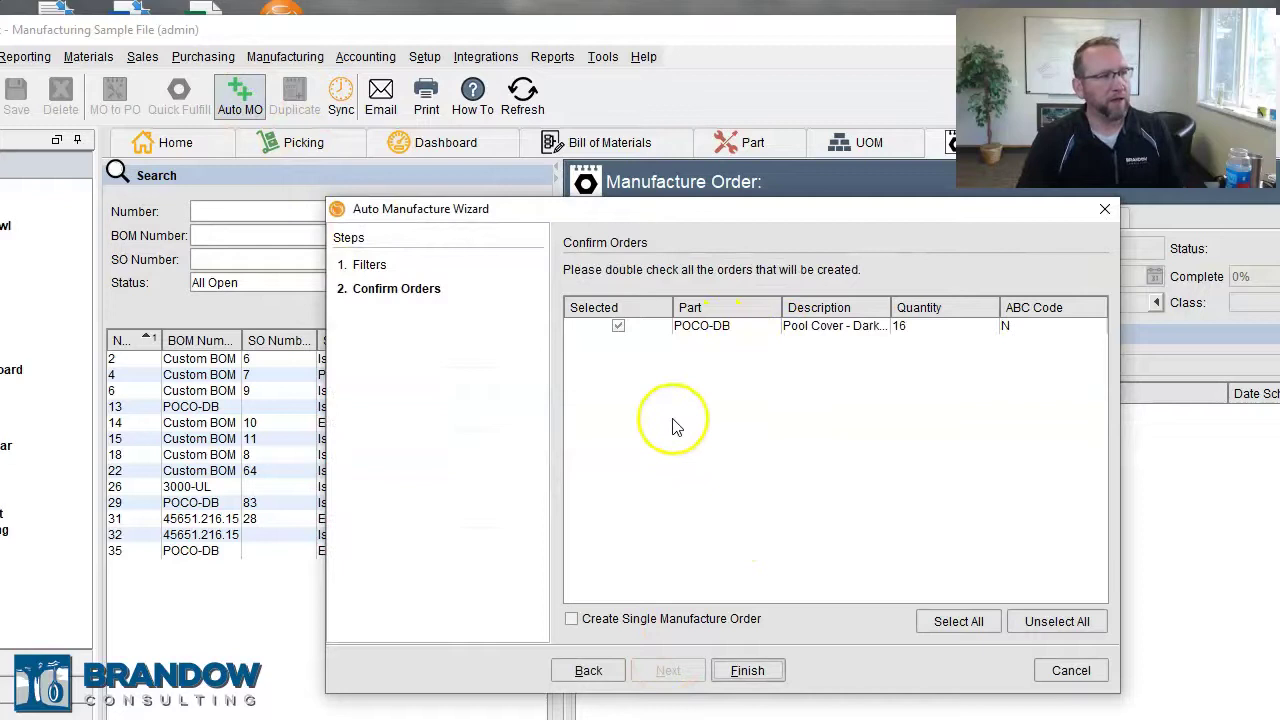
{"action": "left_click", "coordinate": [589, 671]}
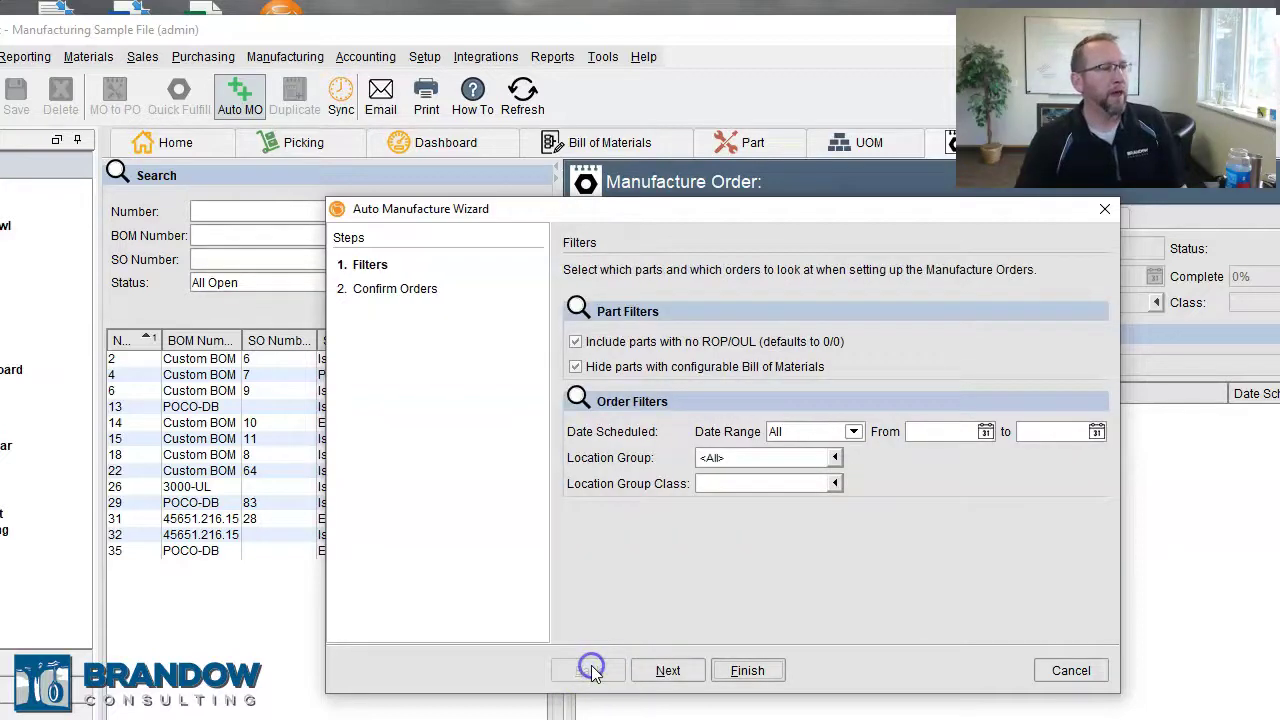
{"action": "left_click", "coordinate": [668, 671]}
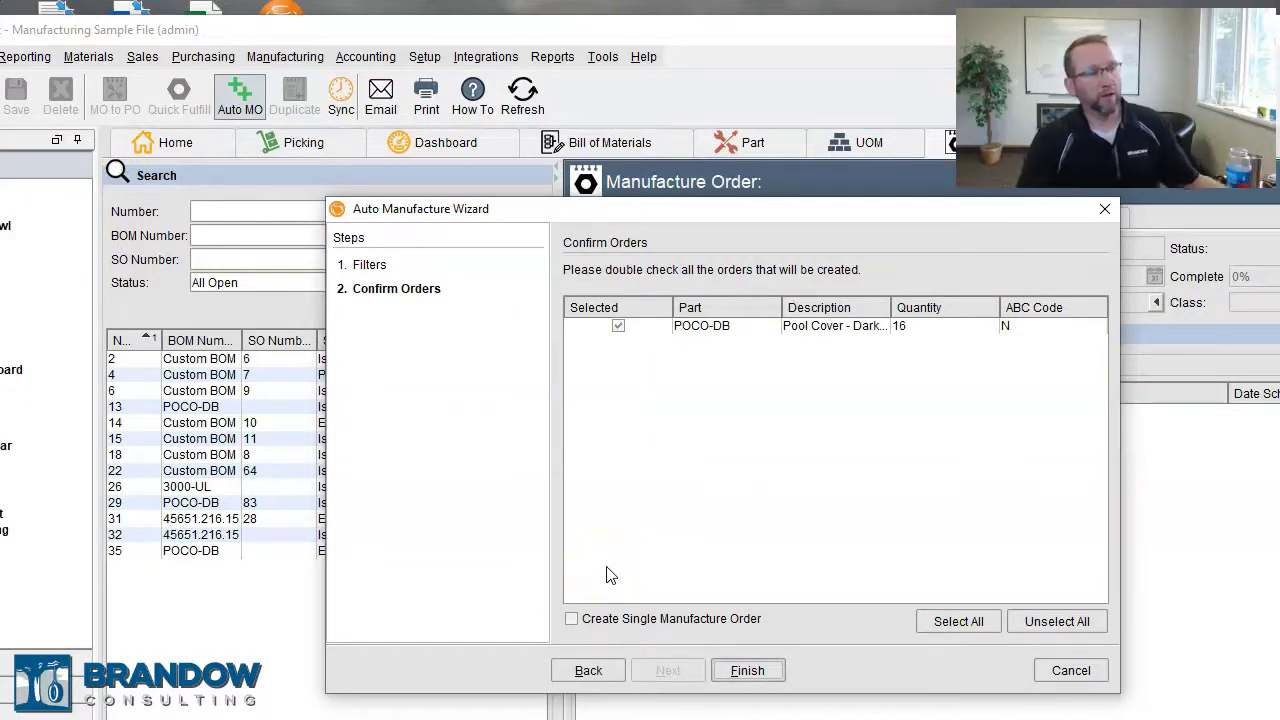
{"action": "left_click", "coordinate": [571, 621]}
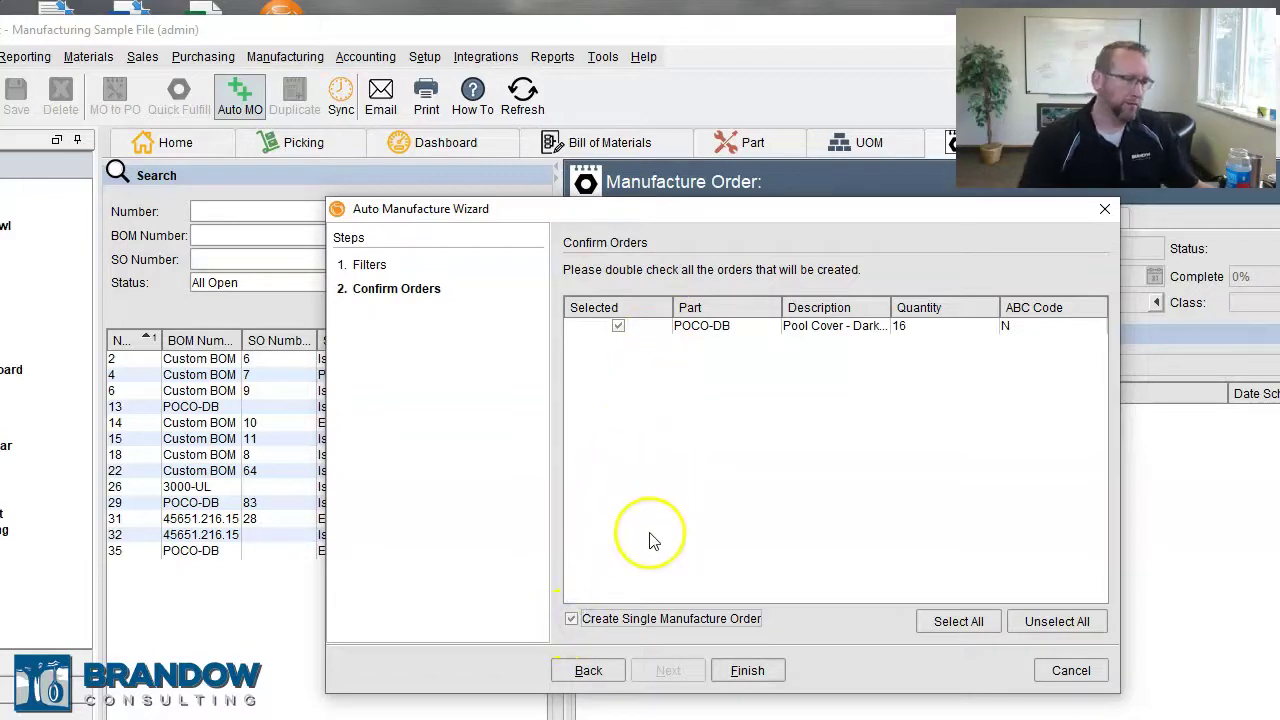
{"action": "left_click", "coordinate": [1063, 671]}
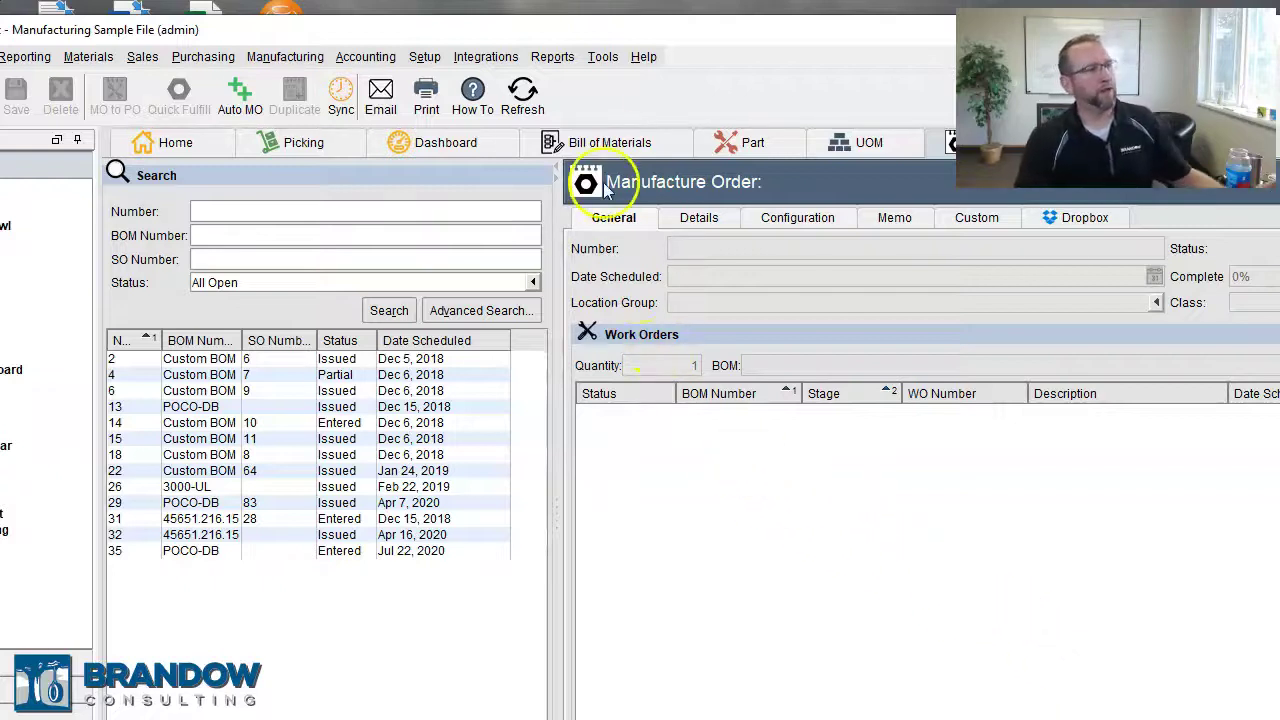
Step: Set 2000-PT auto-create to Always Create and show POCO-DB's pick locations in a widened panel
{"action": "left_click", "coordinate": [592, 141]}
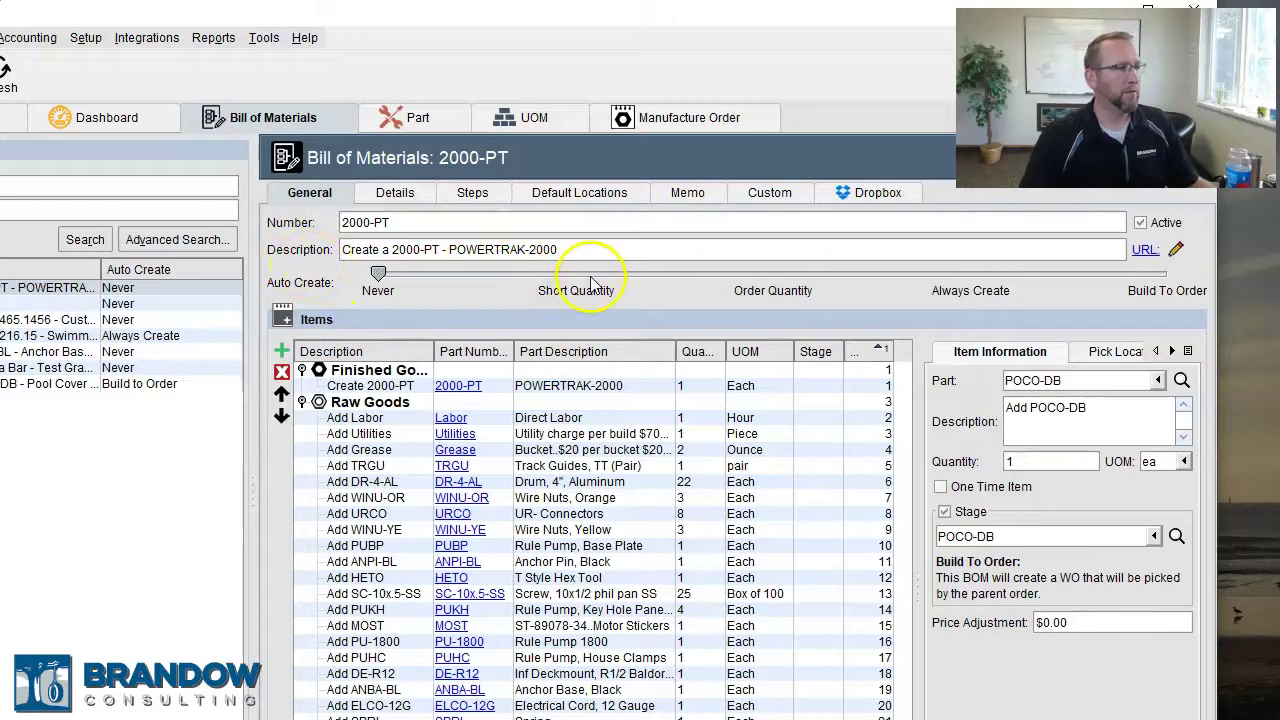
{"action": "left_click", "coordinate": [968, 274]}
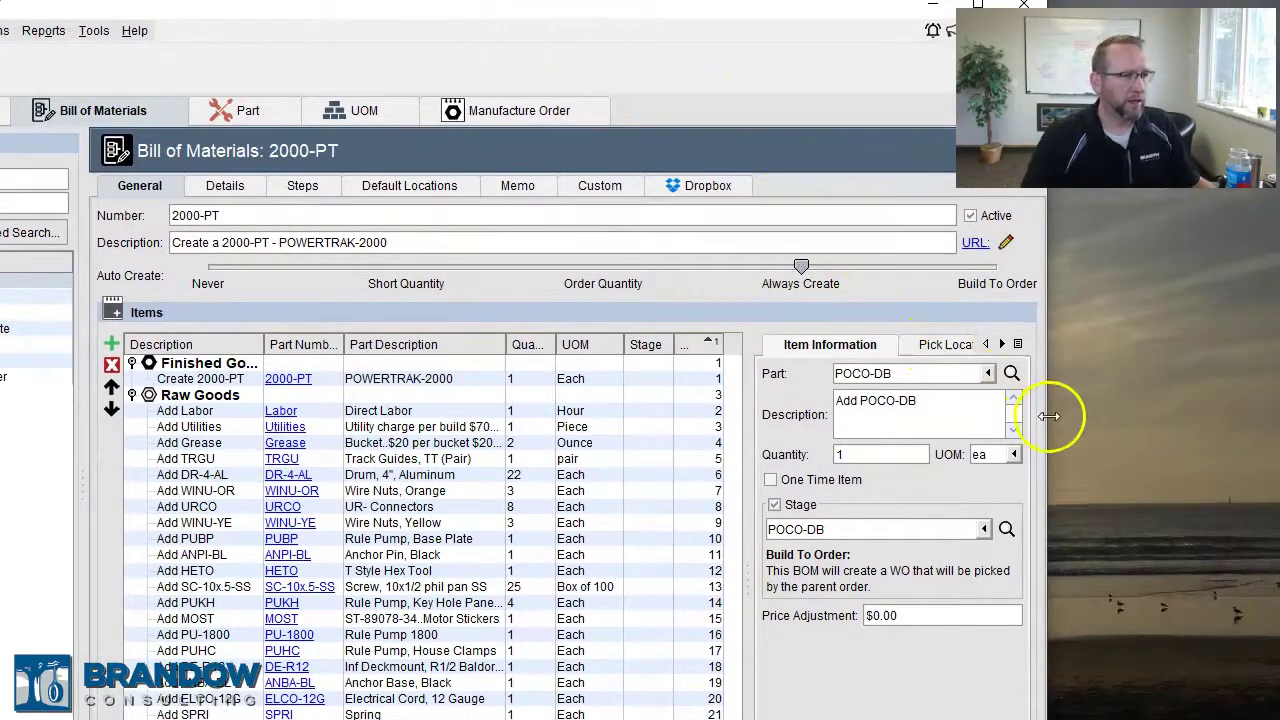
{"action": "left_click_drag", "start_coordinate": [1045, 418], "coordinate": [1255, 402]}
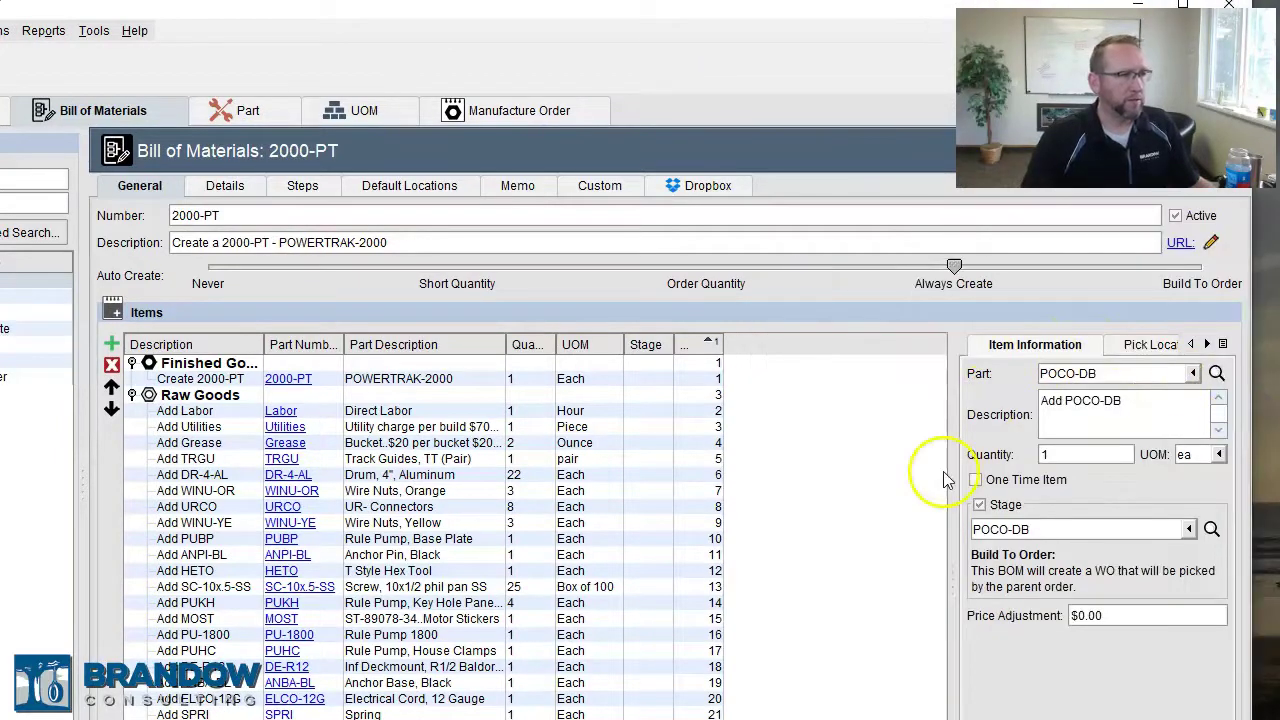
{"action": "left_click_drag", "start_coordinate": [950, 479], "coordinate": [760, 455]}
{"action": "left_click", "coordinate": [968, 345]}
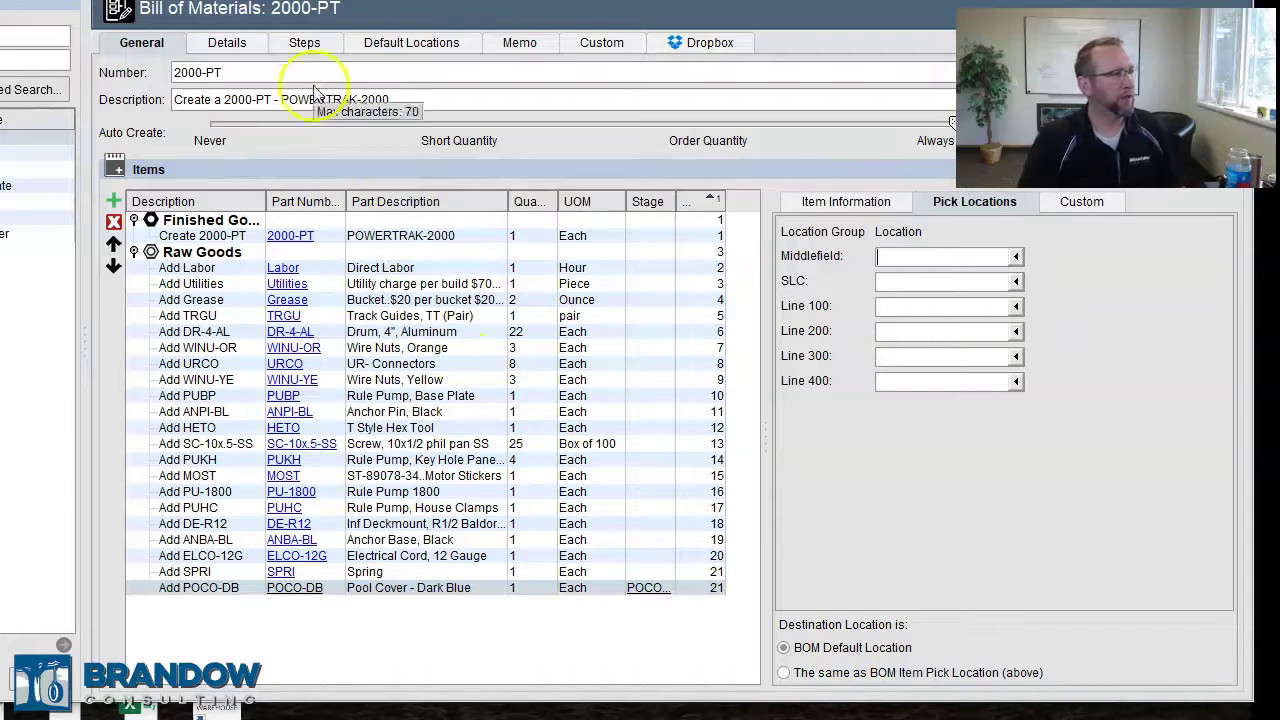
Step: Show the 2000-PT Default Locations tab and focus the Middlefield location field
{"action": "left_click", "coordinate": [411, 41]}
{"action": "left_click", "coordinate": [266, 99]}
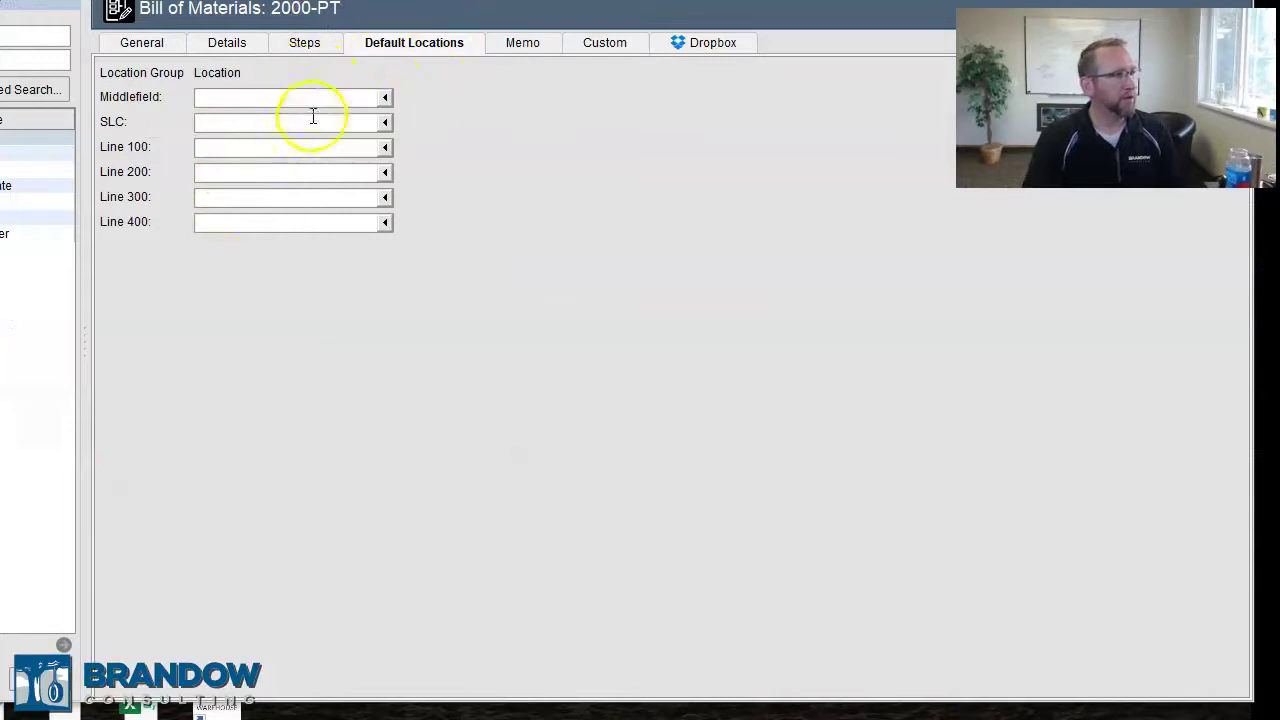
Step: Filter the Middlefield location list with 'as' and choose Middlefield-Assembly
{"action": "left_click", "coordinate": [287, 99]}
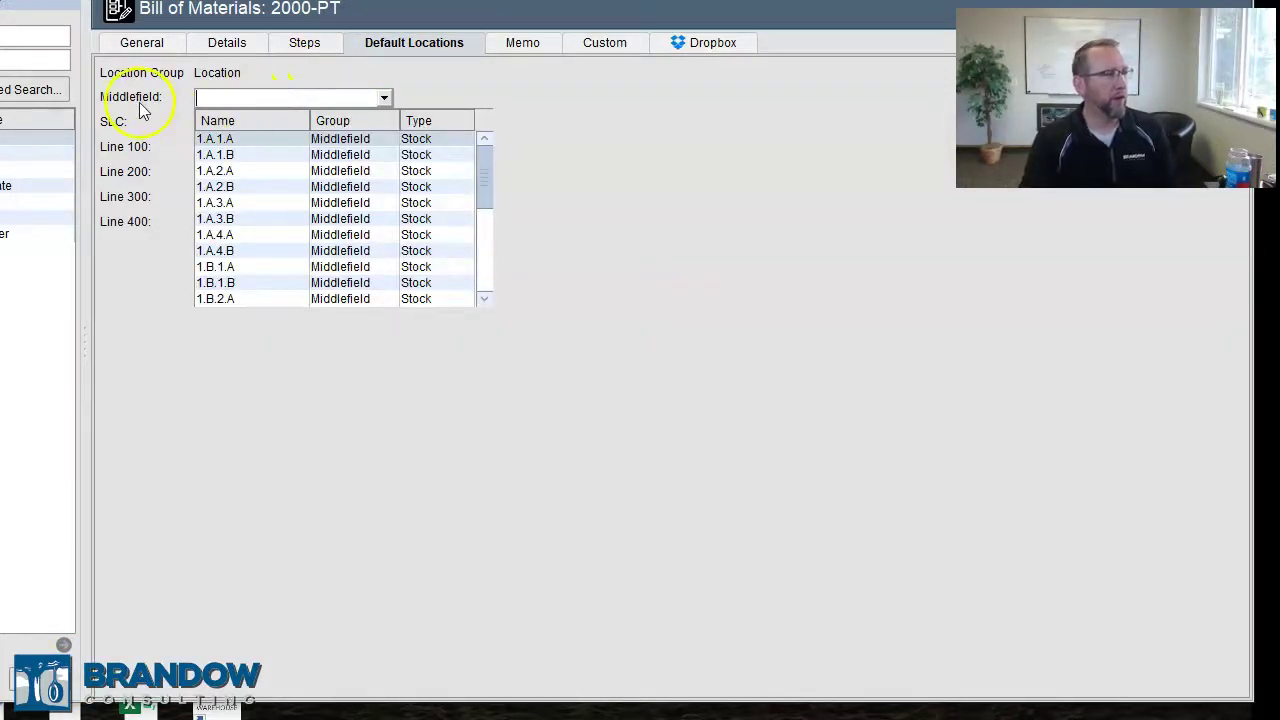
{"action": "left_click", "coordinate": [133, 147]}
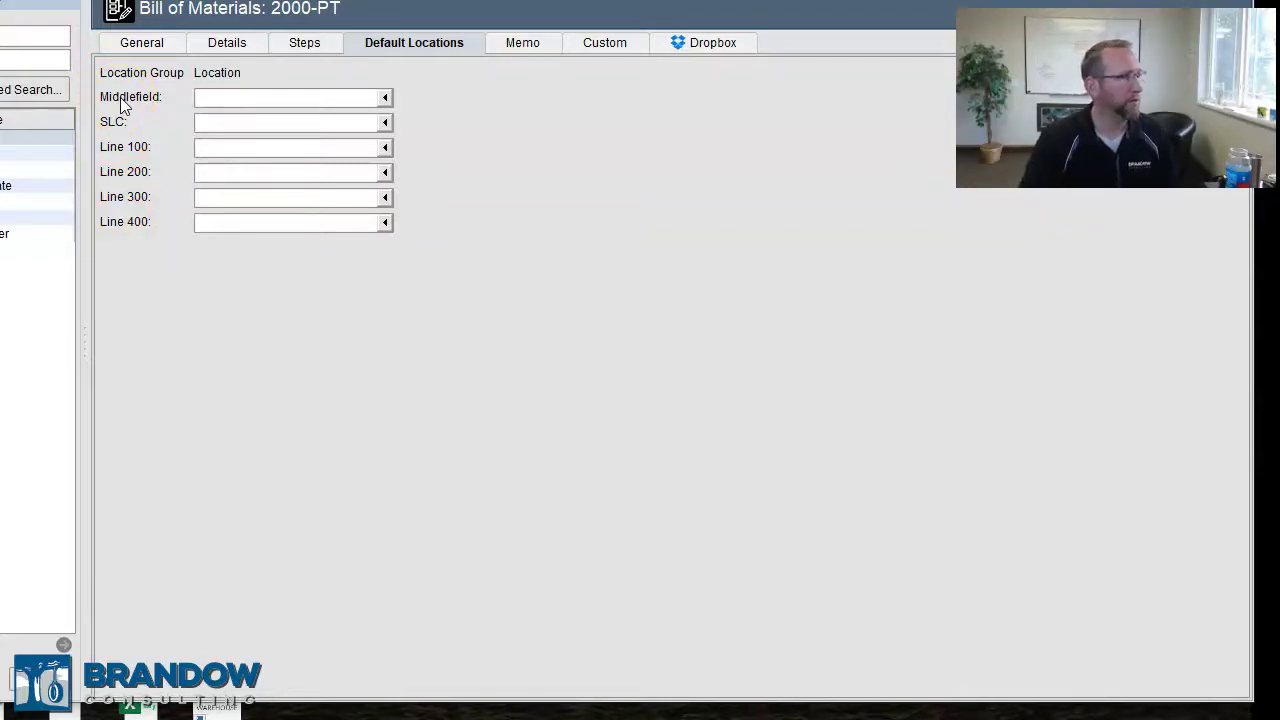
{"action": "left_click", "coordinate": [383, 99]}
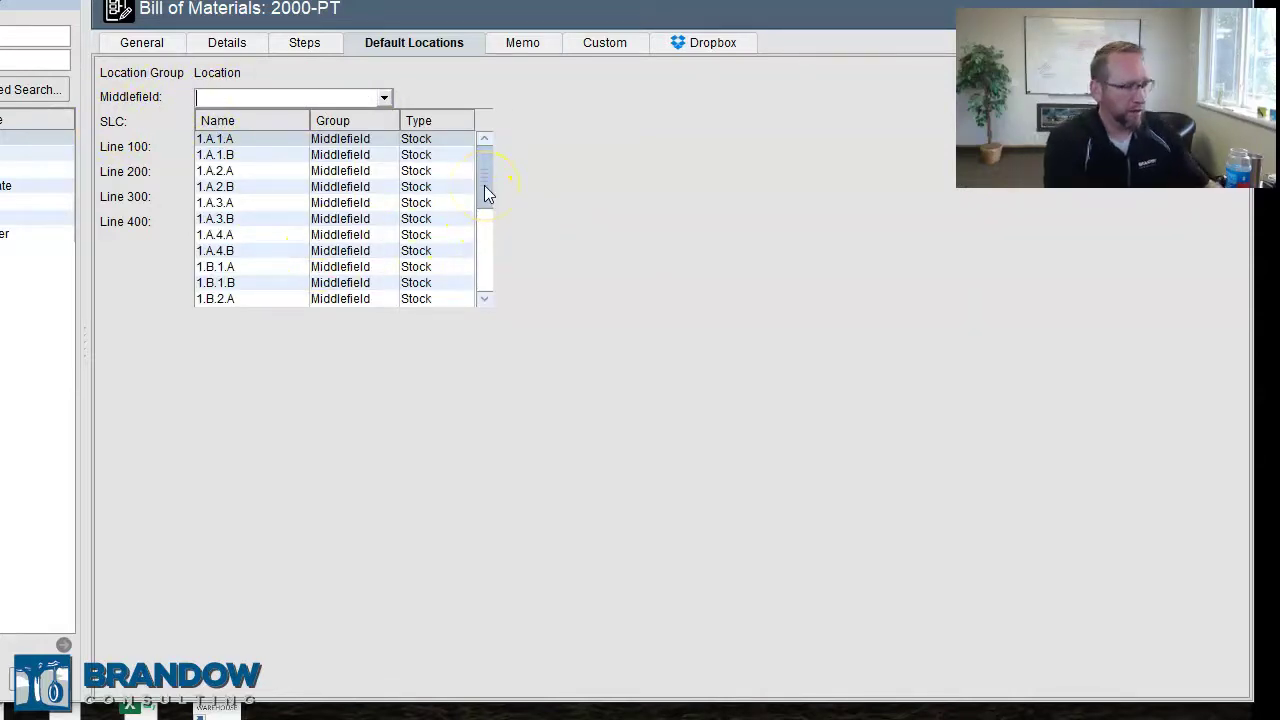
{"action": "type", "text": "man"}
{"action": "key", "text": "BackSpace"}
{"action": "key", "text": "BackSpace"}
{"action": "key", "text": "BackSpace"}
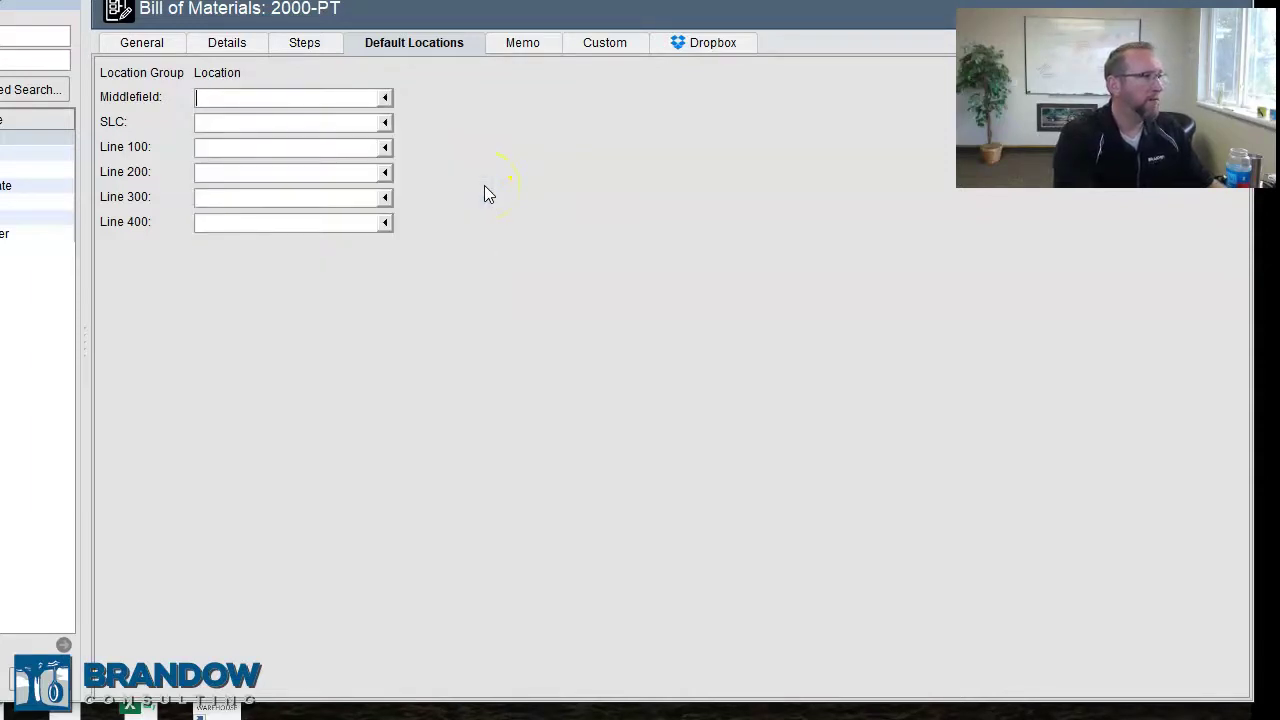
{"action": "type", "text": "as"}
{"action": "left_click", "coordinate": [314, 140]}
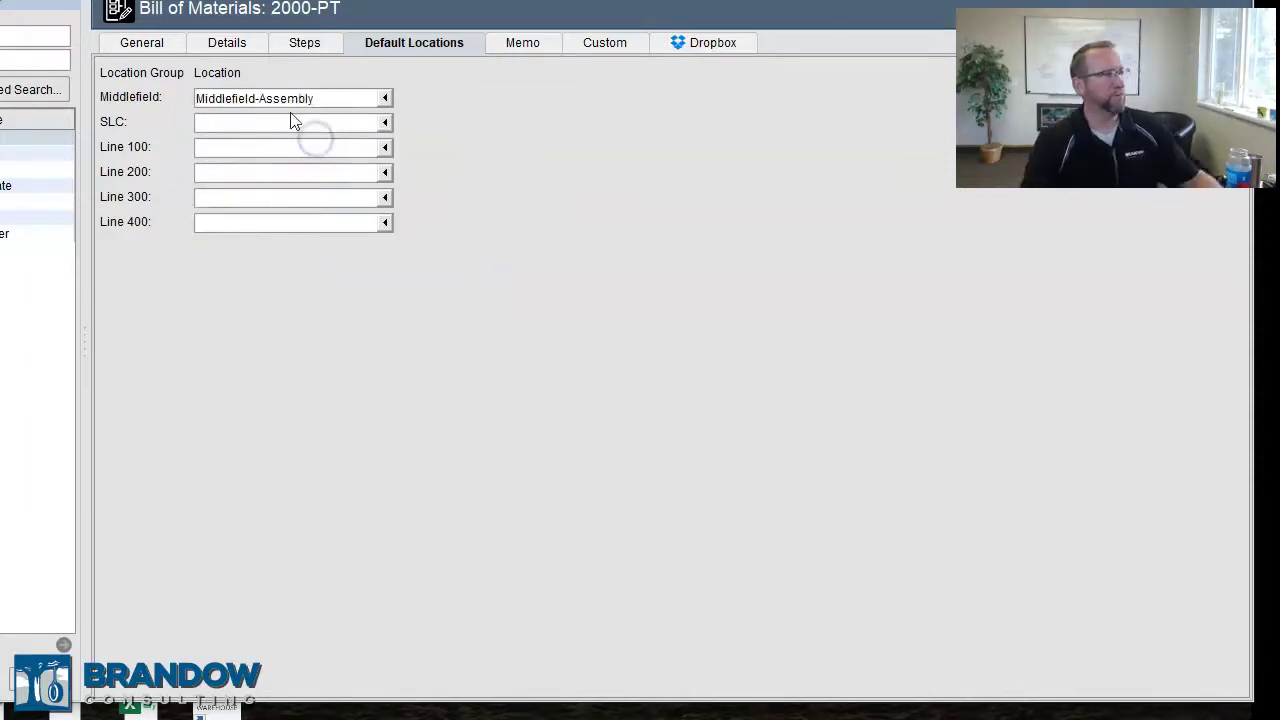
{"action": "left_click", "coordinate": [346, 92]}
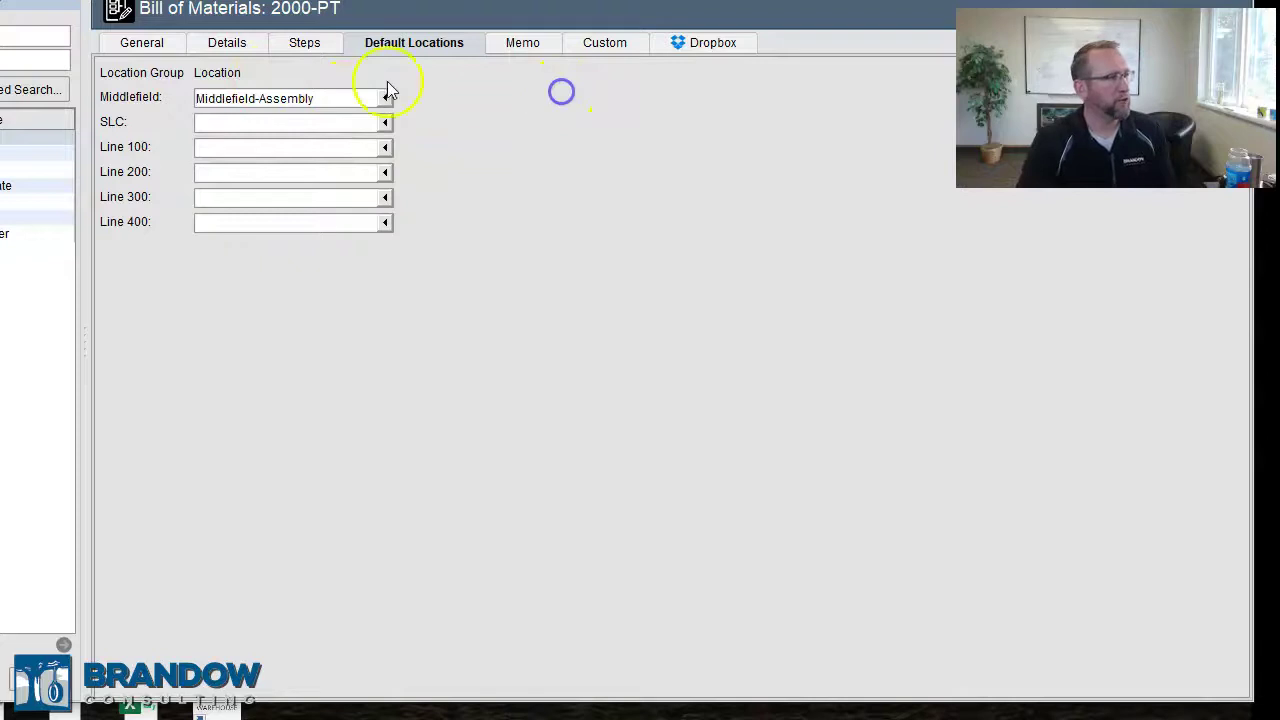
Step: Browse the DE-R12, MOST and PU-1800 components and show PU-1800's pick location settings
{"action": "left_click", "coordinate": [143, 46]}
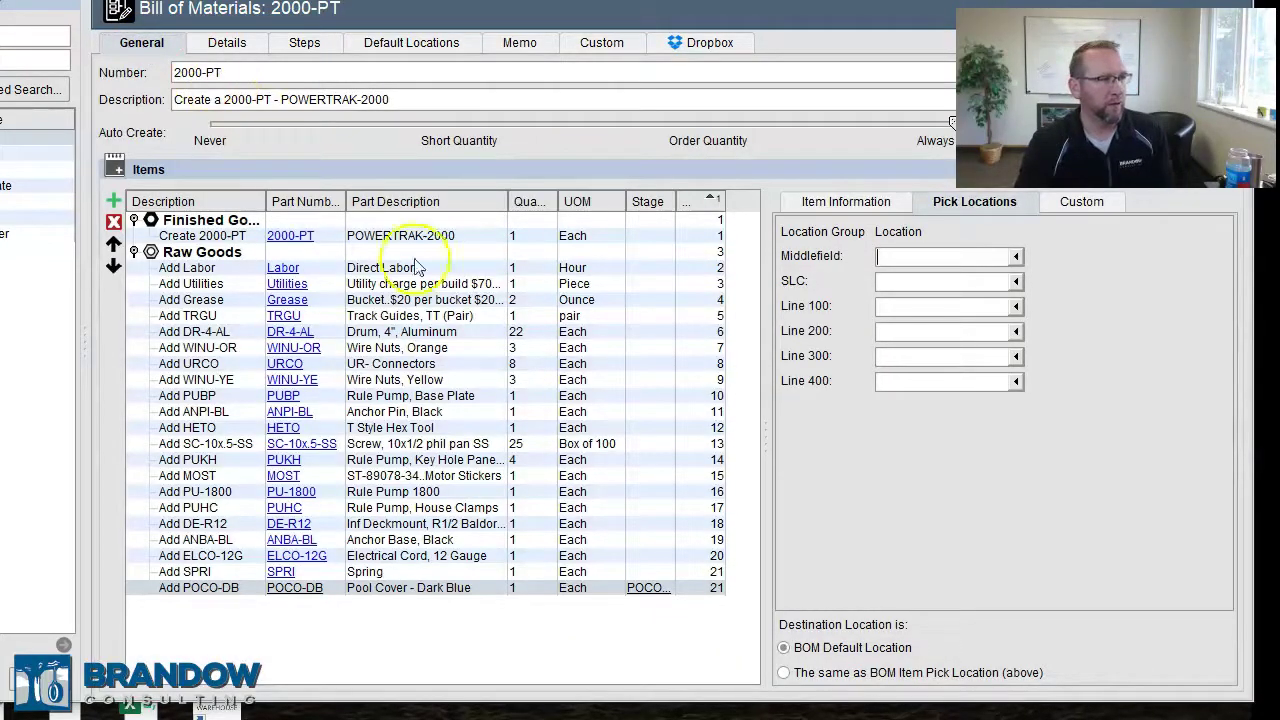
{"action": "left_click", "coordinate": [700, 523]}
{"action": "left_click", "coordinate": [960, 203]}
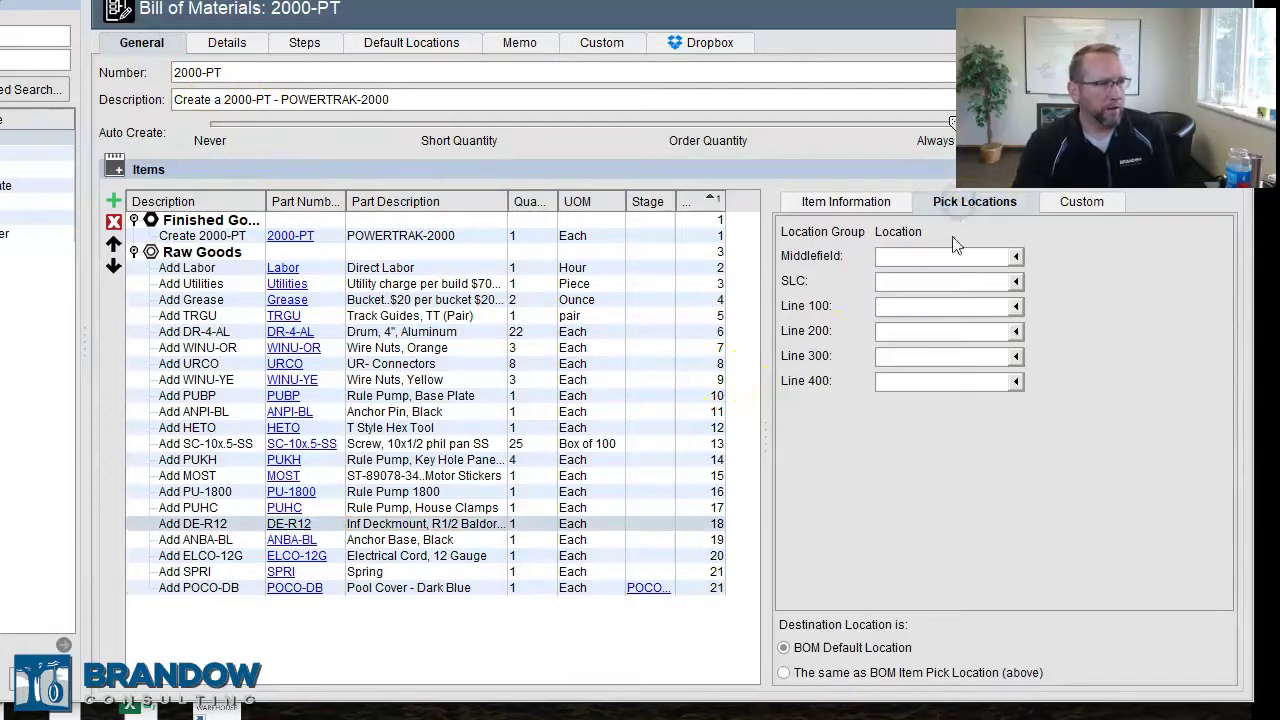
{"action": "left_click", "coordinate": [384, 476]}
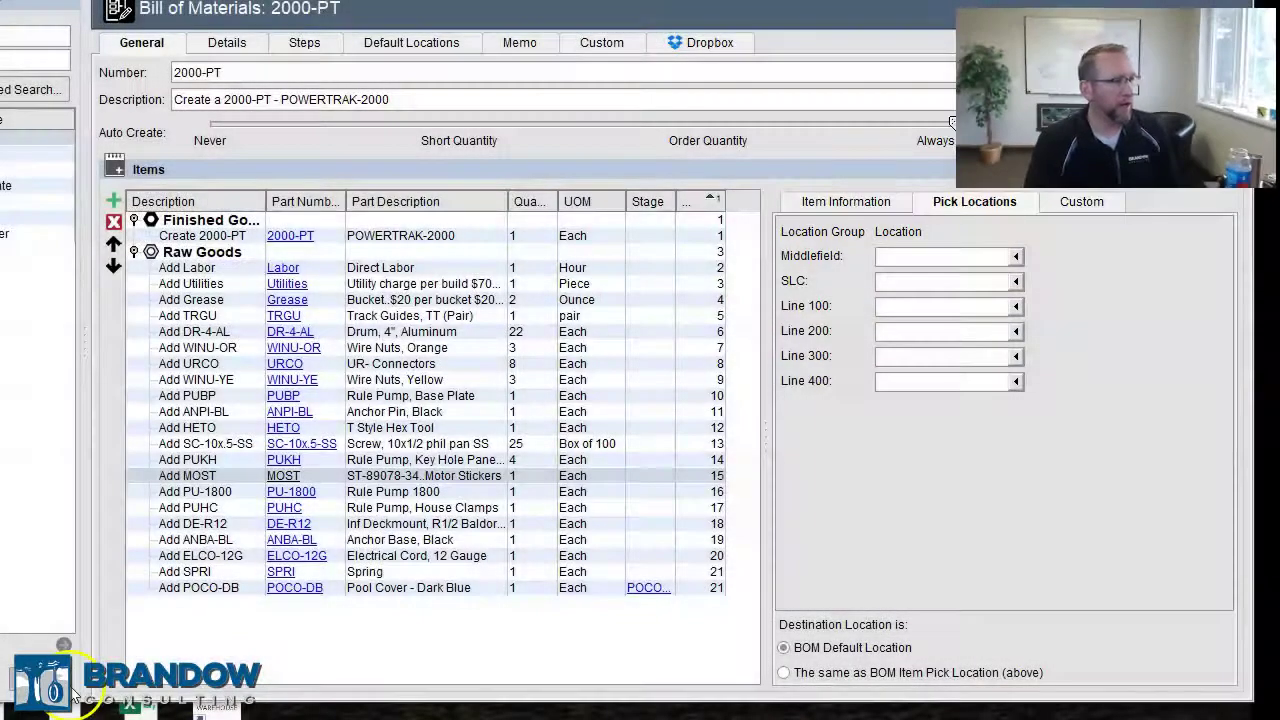
{"action": "left_click", "coordinate": [529, 495]}
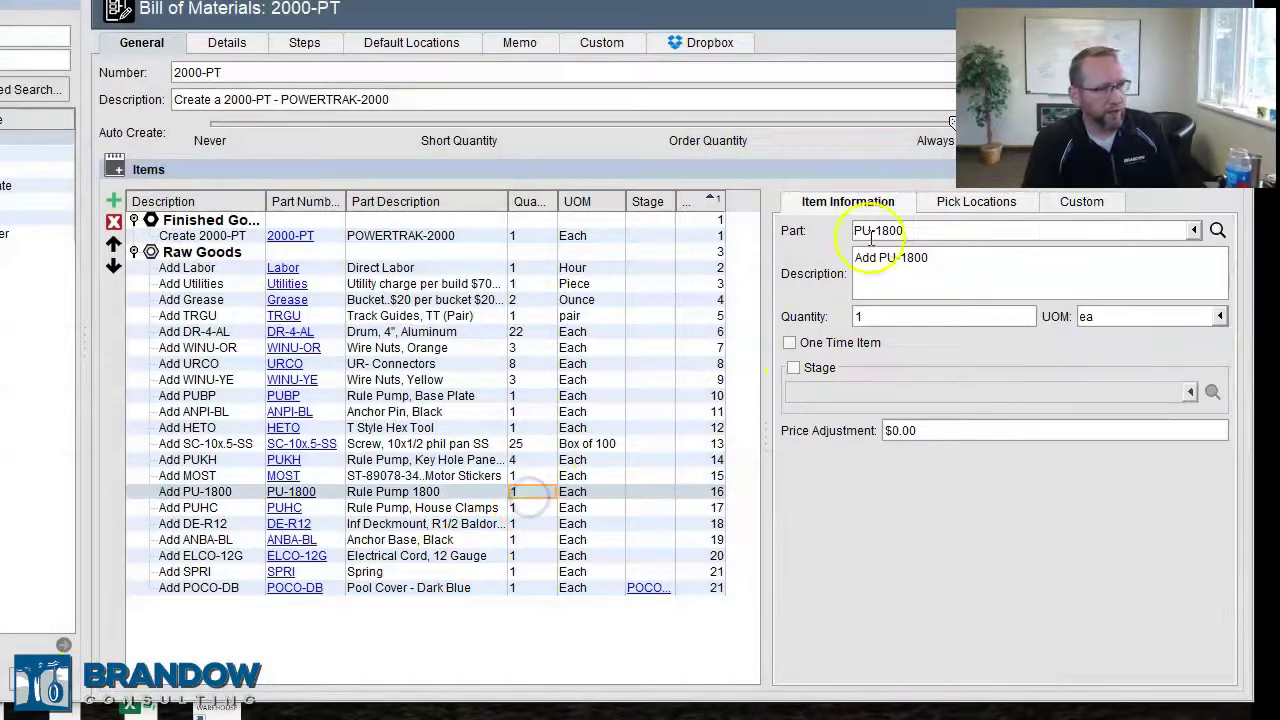
{"action": "left_click", "coordinate": [976, 203]}
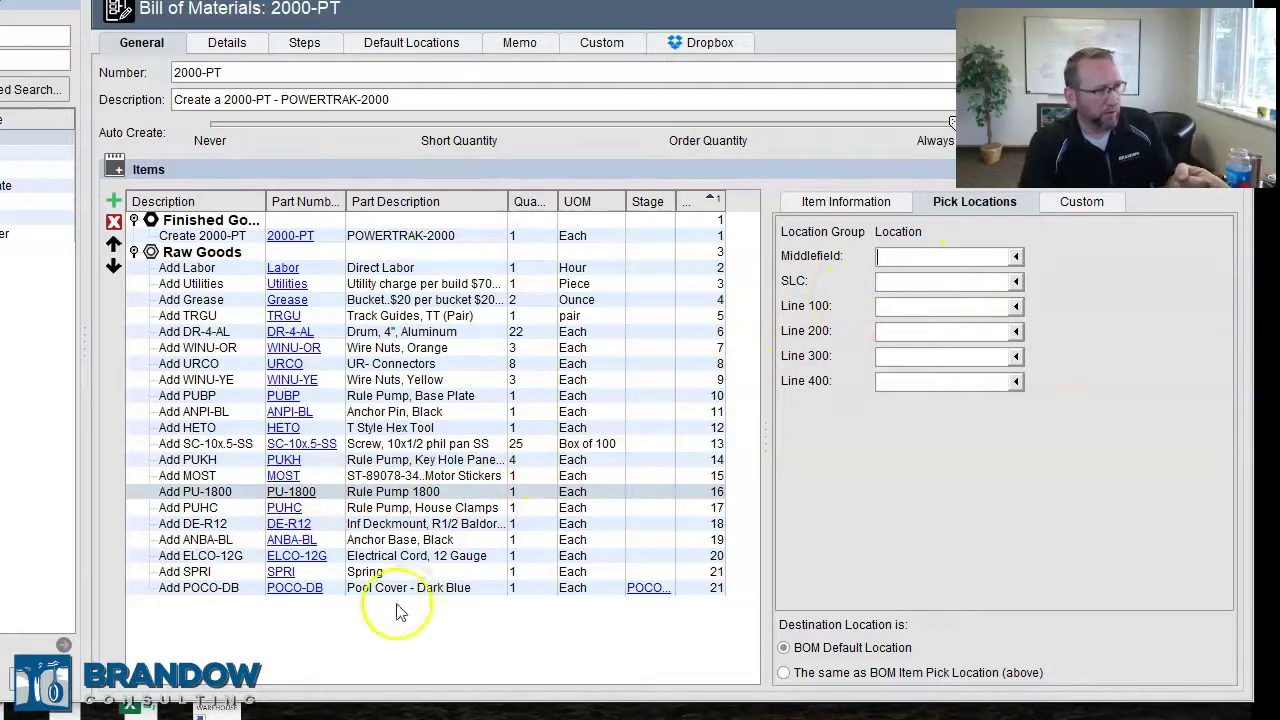
Step: Set PUHC's destination to 'The same as BOM Item Pick Location', then show the bill's Details tab
{"action": "left_click", "coordinate": [390, 510]}
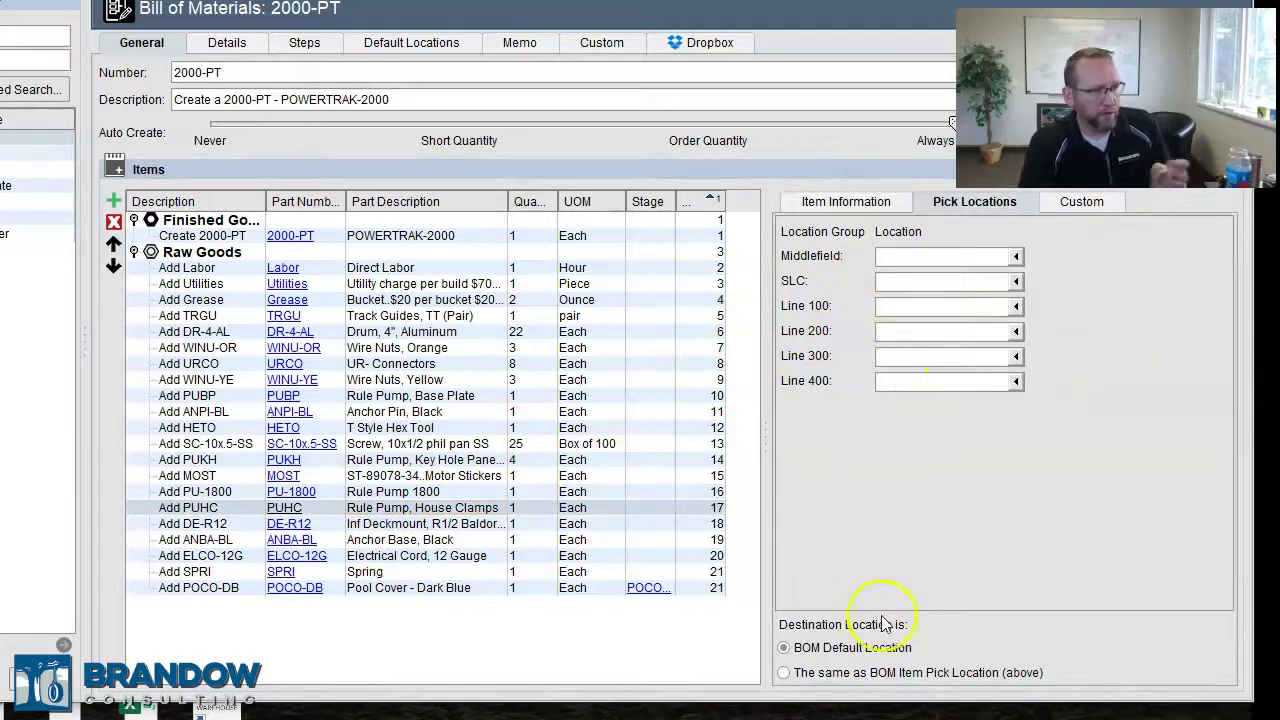
{"action": "left_click", "coordinate": [784, 674]}
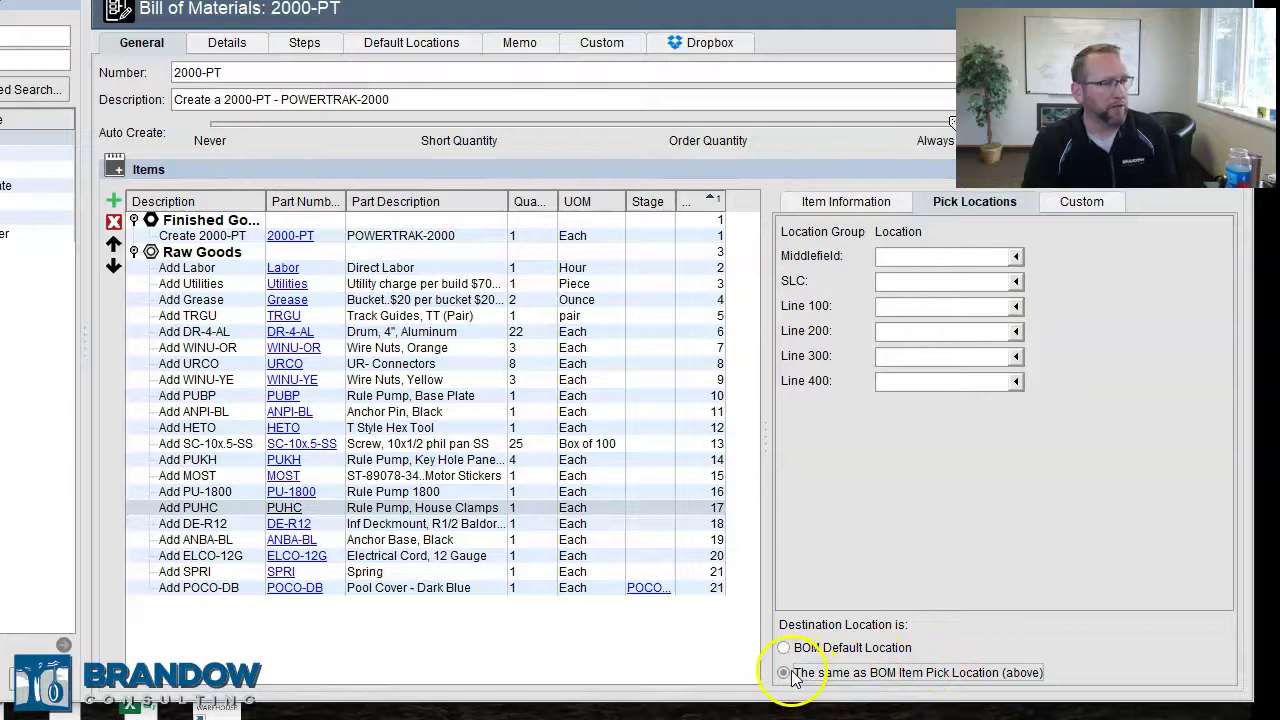
{"action": "left_click", "coordinate": [397, 43]}
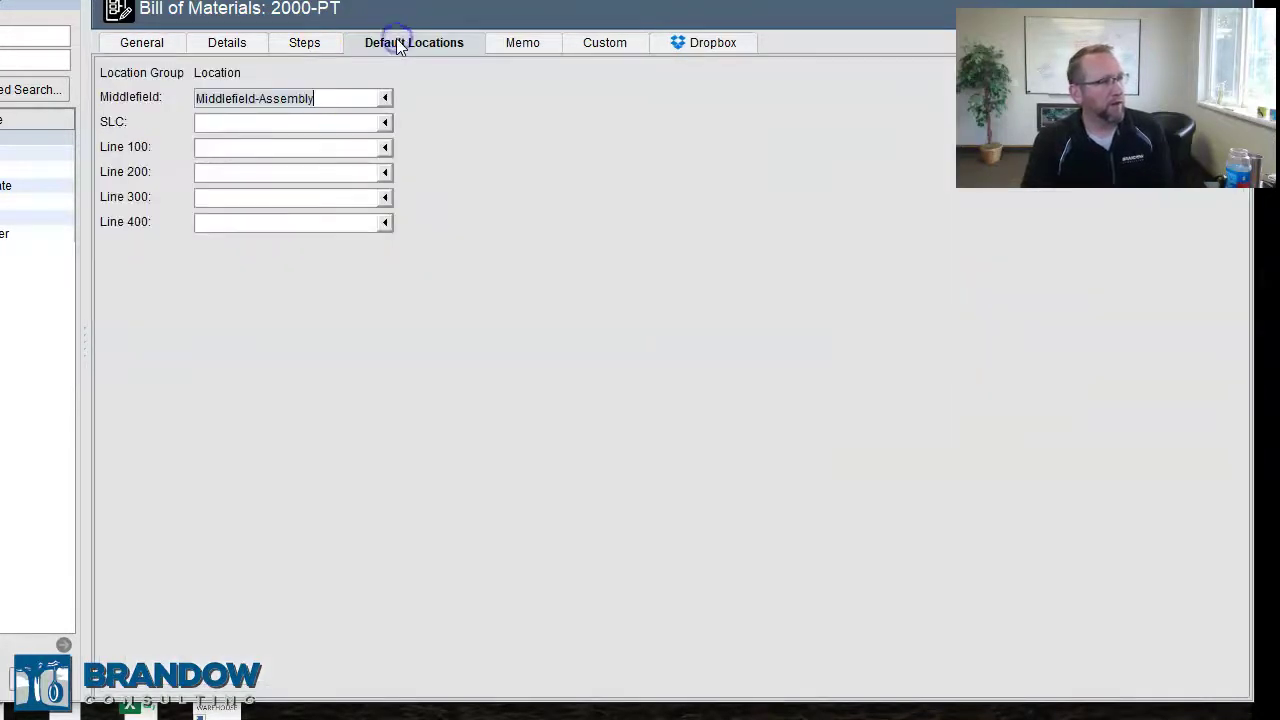
{"action": "left_click", "coordinate": [145, 48]}
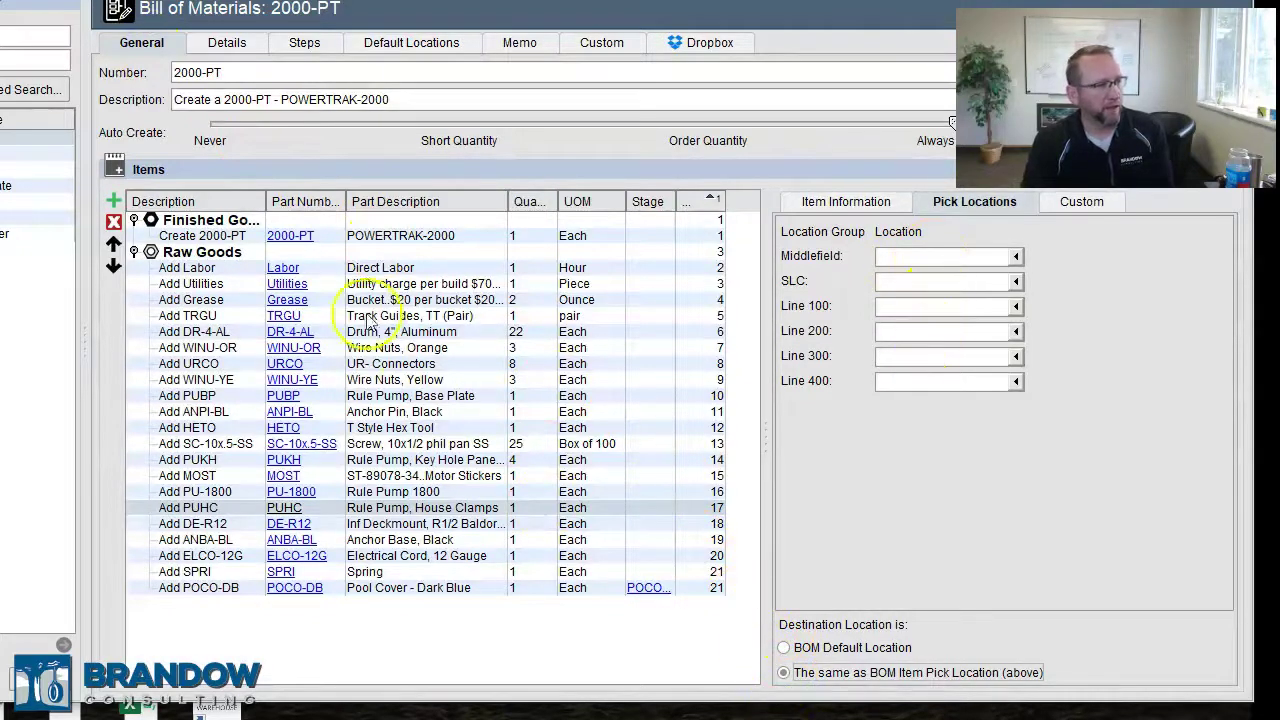
{"action": "left_click", "coordinate": [227, 45]}
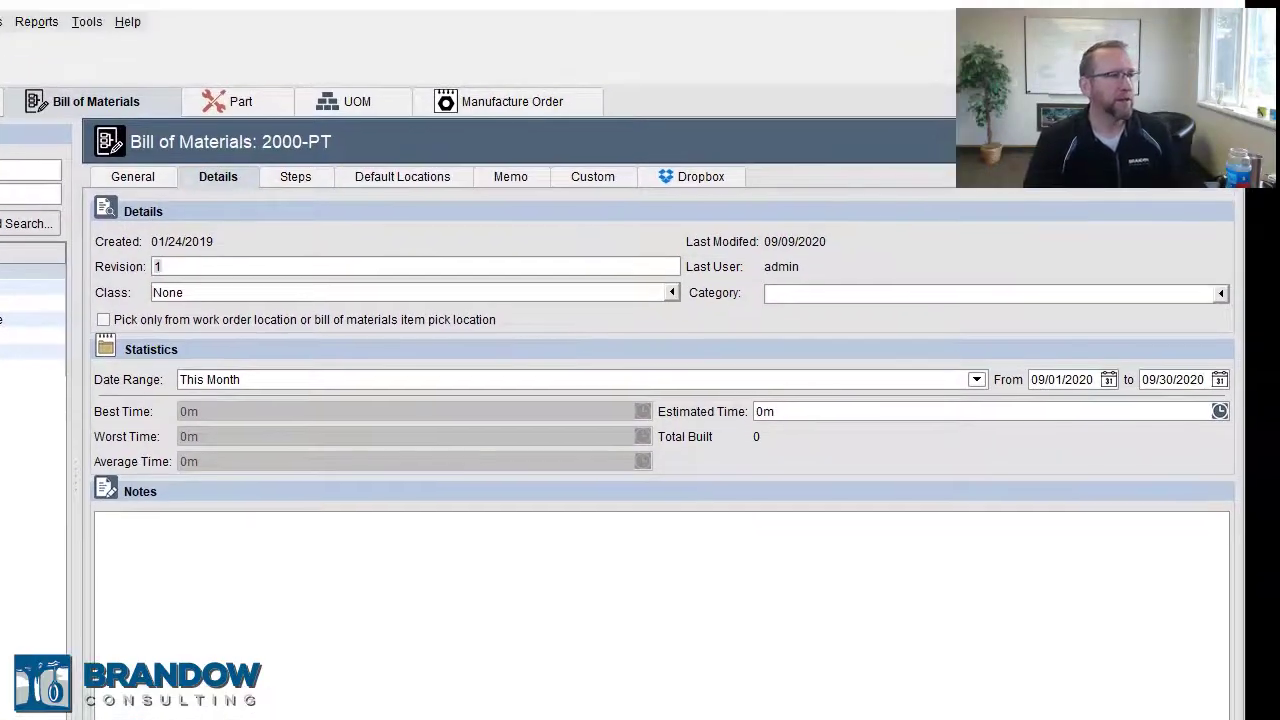
Step: Bring up the Categories list in the General > Calendar module
{"action": "left_click", "coordinate": [935, 294]}
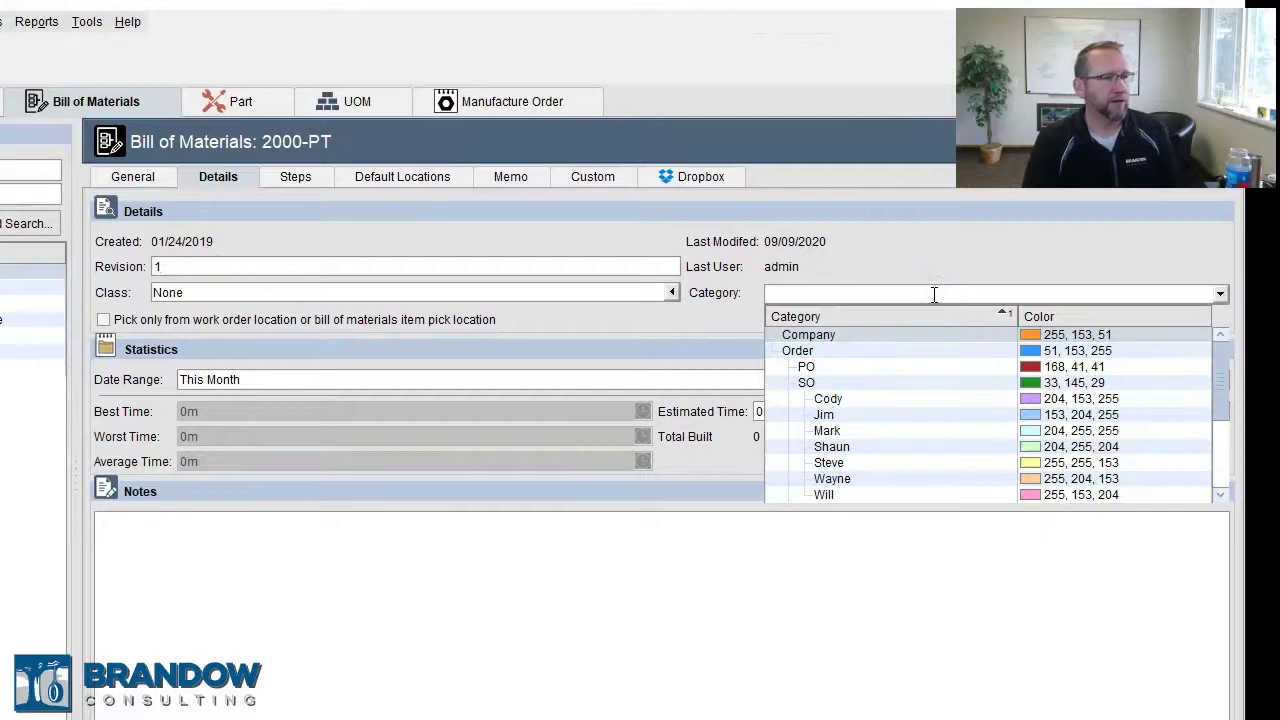
{"action": "left_click", "coordinate": [903, 289]}
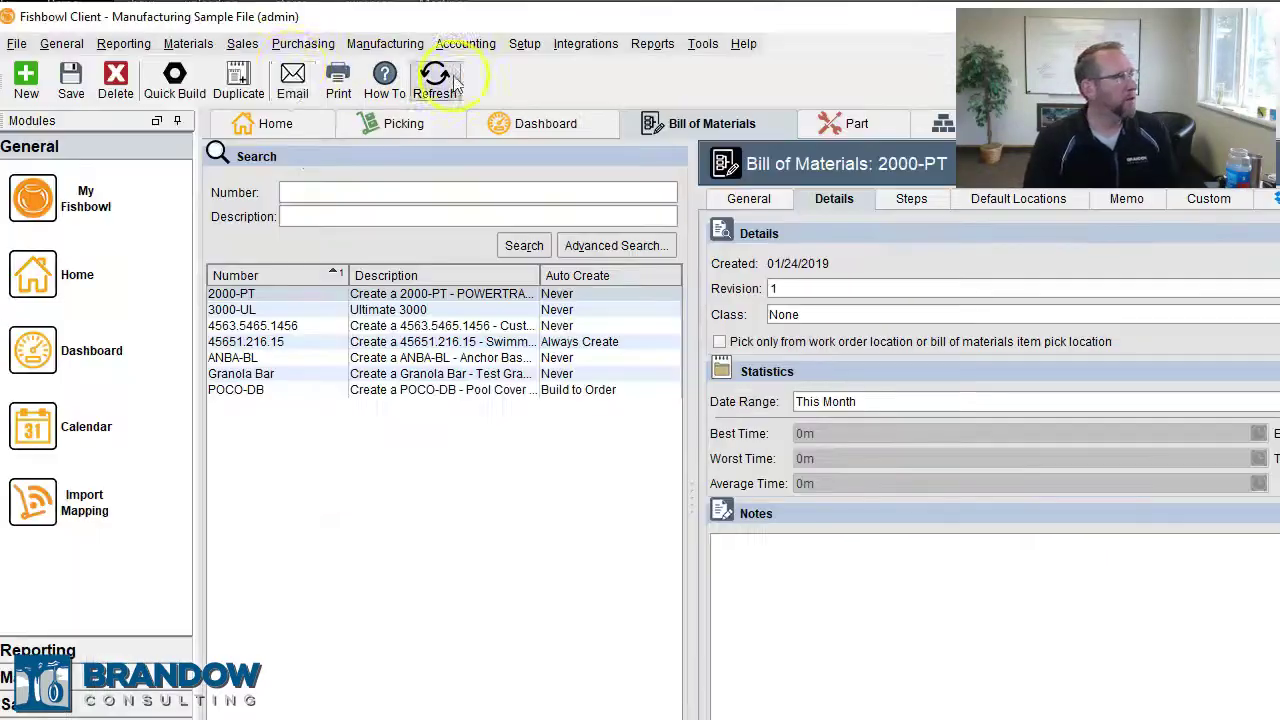
{"action": "left_click", "coordinate": [61, 44]}
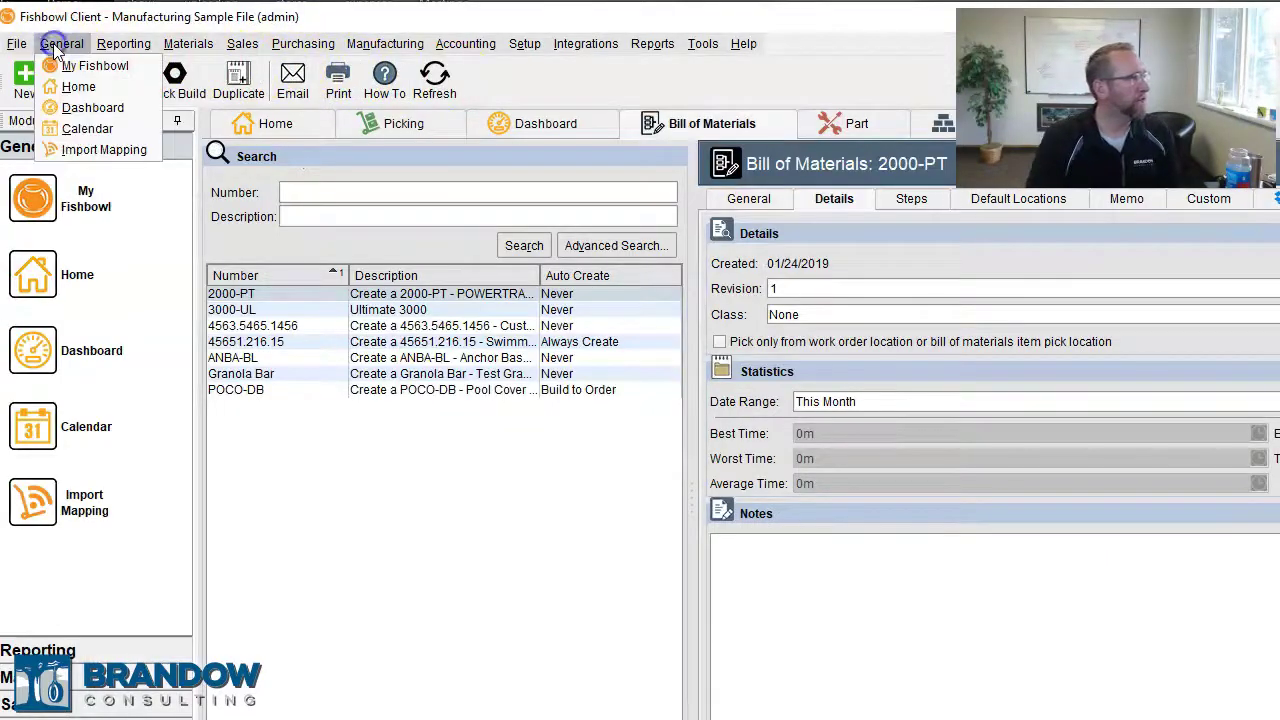
{"action": "left_click", "coordinate": [87, 128]}
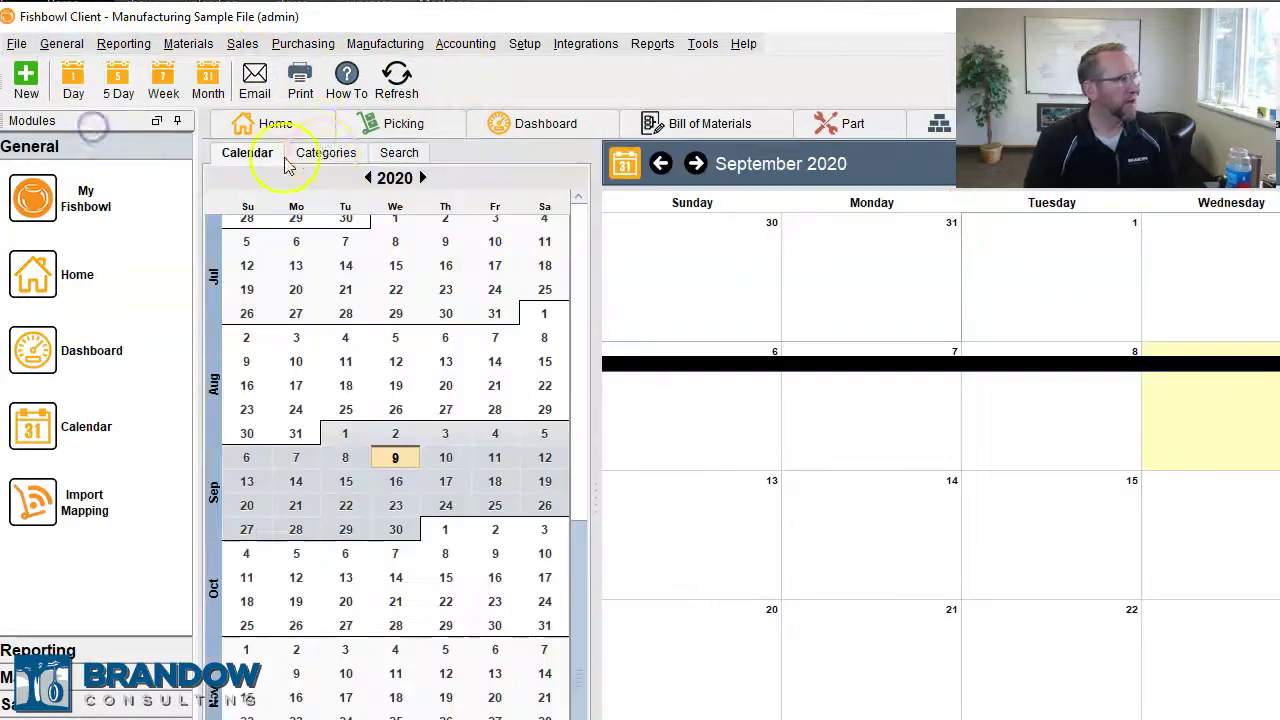
{"action": "left_click", "coordinate": [324, 155]}
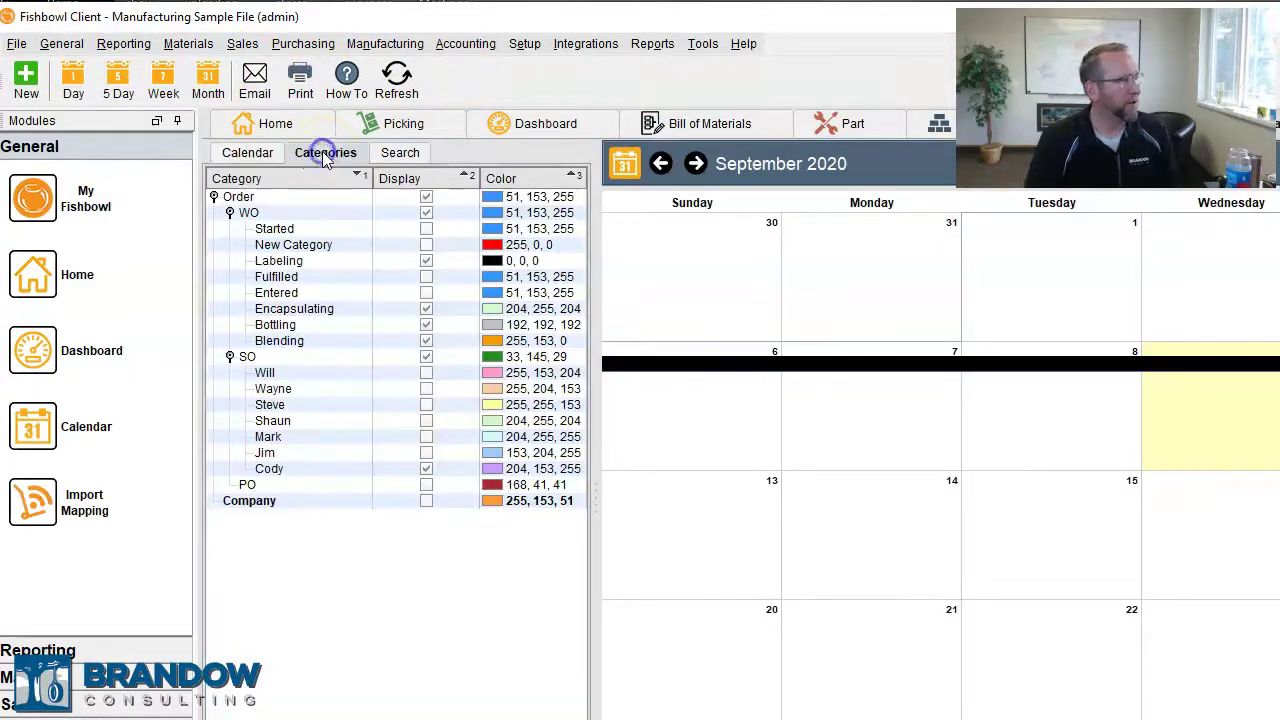
Step: Add New Category (2) under WO and browse the Labeling, Encapsulating, Bottling and Blending categories
{"action": "left_click", "coordinate": [252, 213]}
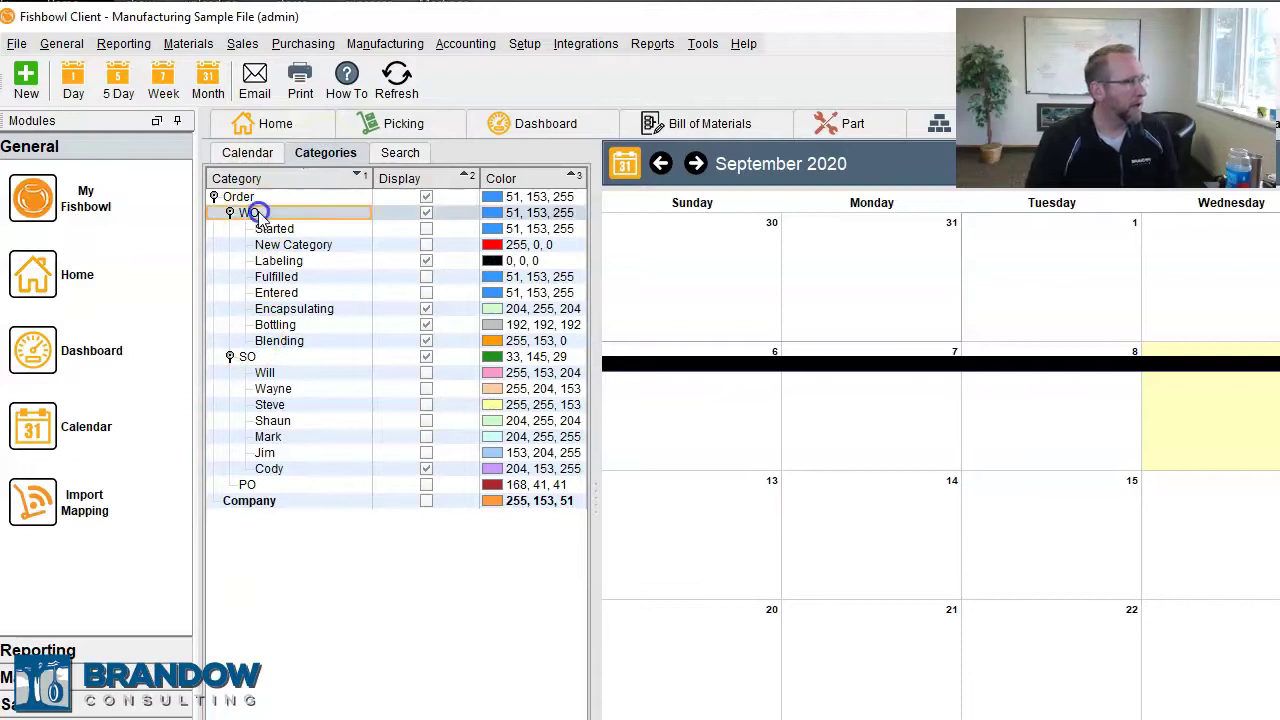
{"action": "right_click", "coordinate": [270, 216]}
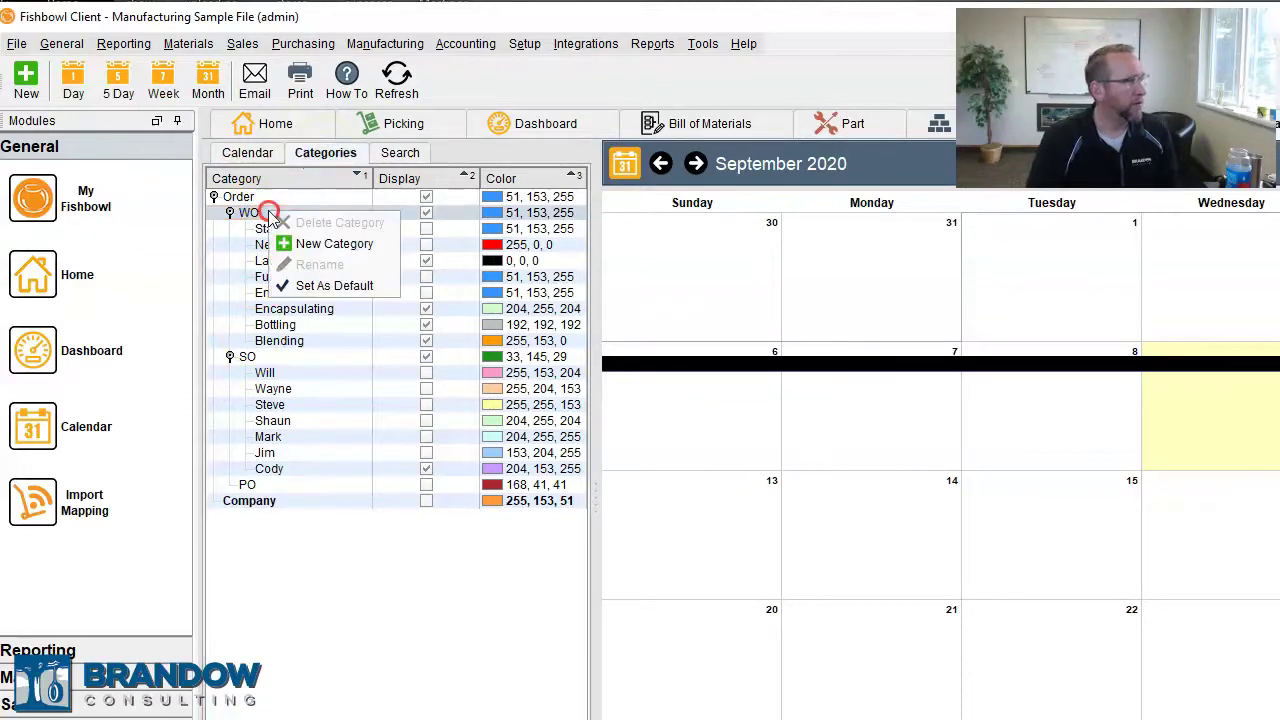
{"action": "left_click", "coordinate": [314, 243]}
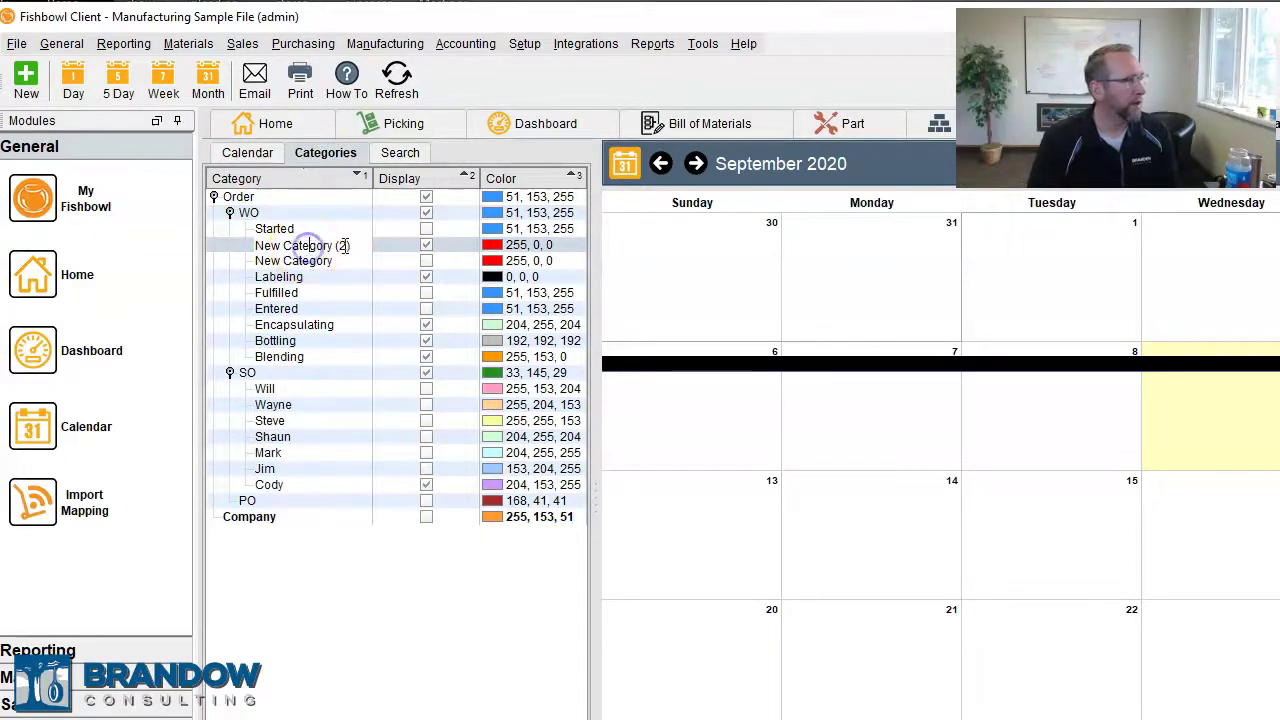
{"action": "left_click", "coordinate": [192, 236]}
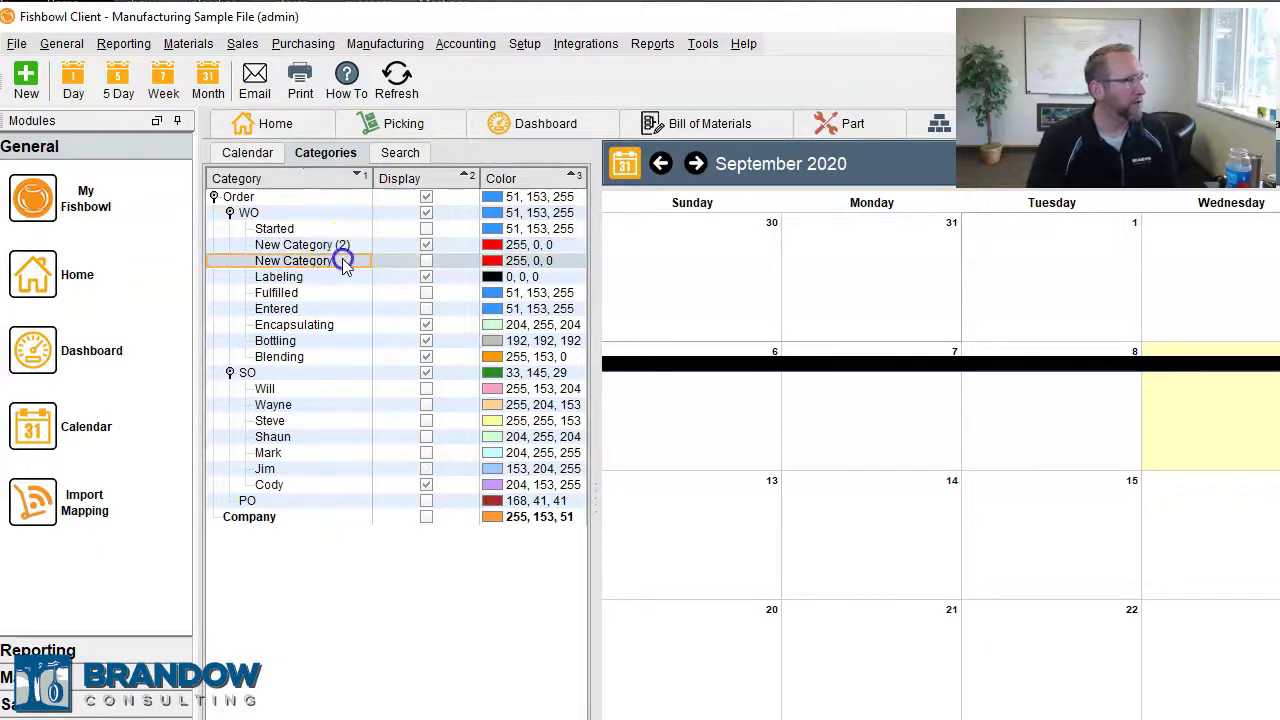
{"action": "left_click", "coordinate": [295, 279]}
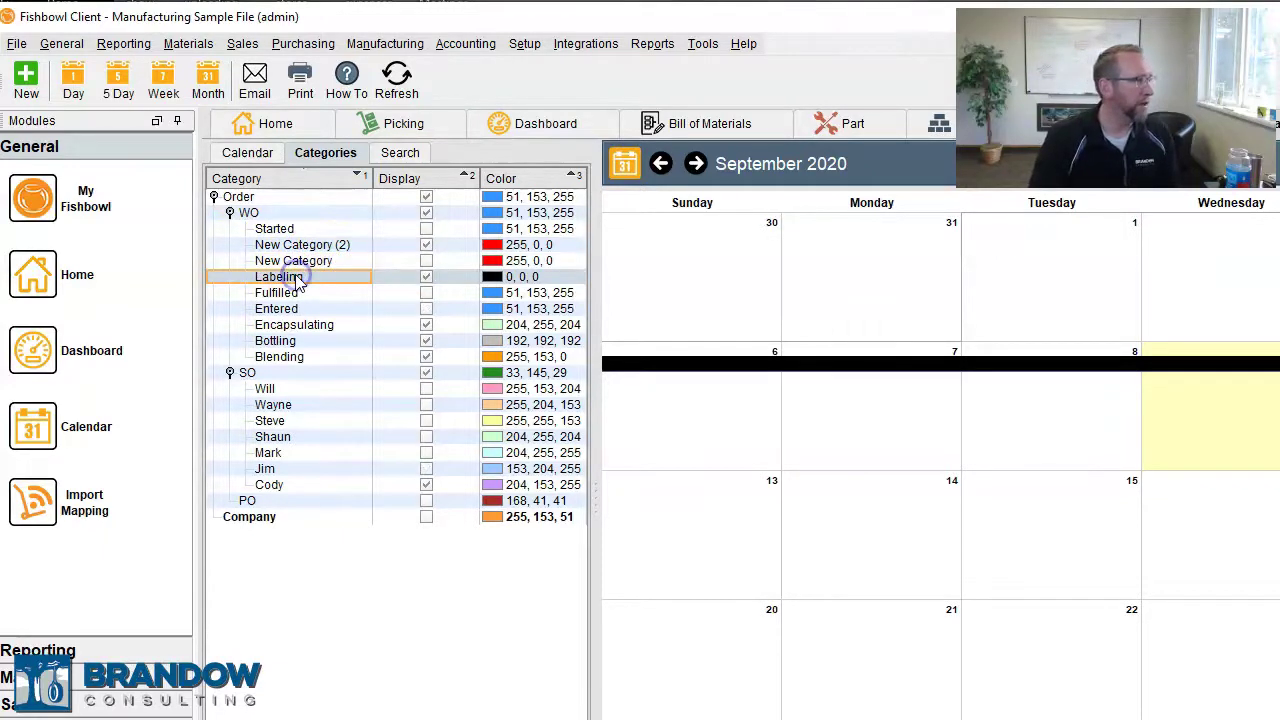
{"action": "left_click", "coordinate": [290, 325]}
{"action": "left_click", "coordinate": [292, 343]}
{"action": "left_click", "coordinate": [290, 362]}
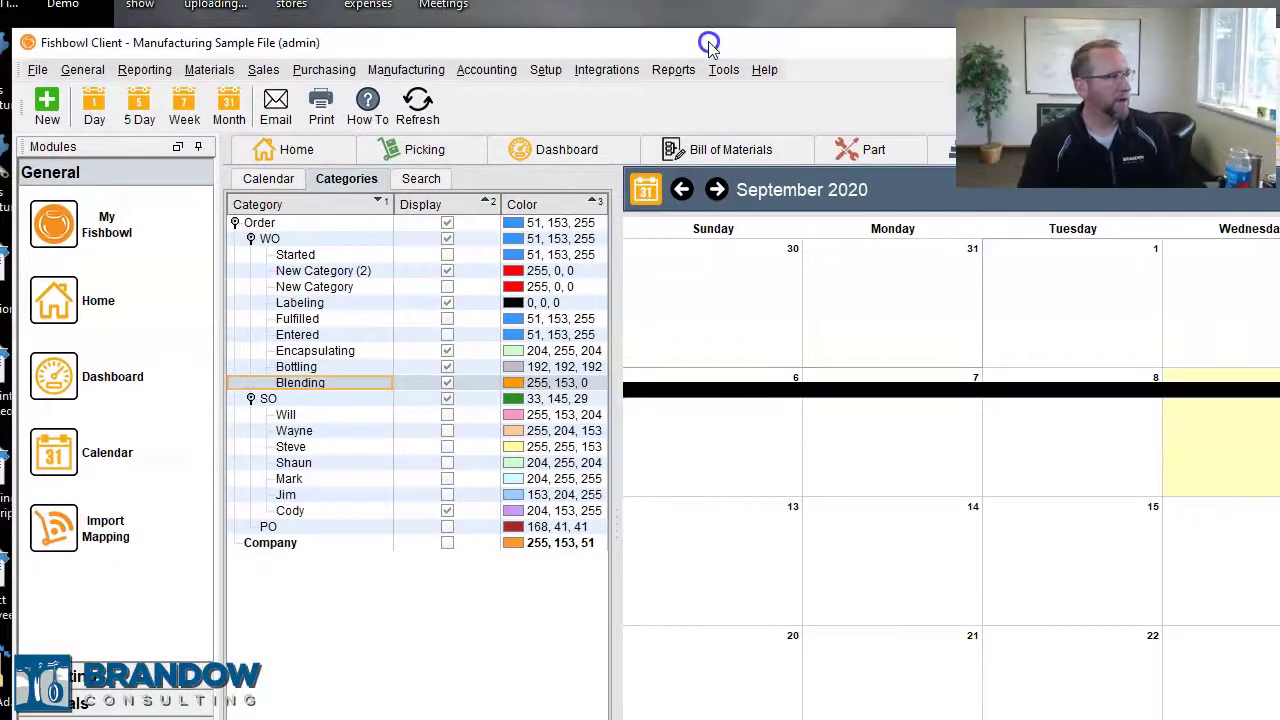
Step: Set the 2000-PT bill's category to Labeling on its Details page
{"action": "left_click", "coordinate": [697, 147]}
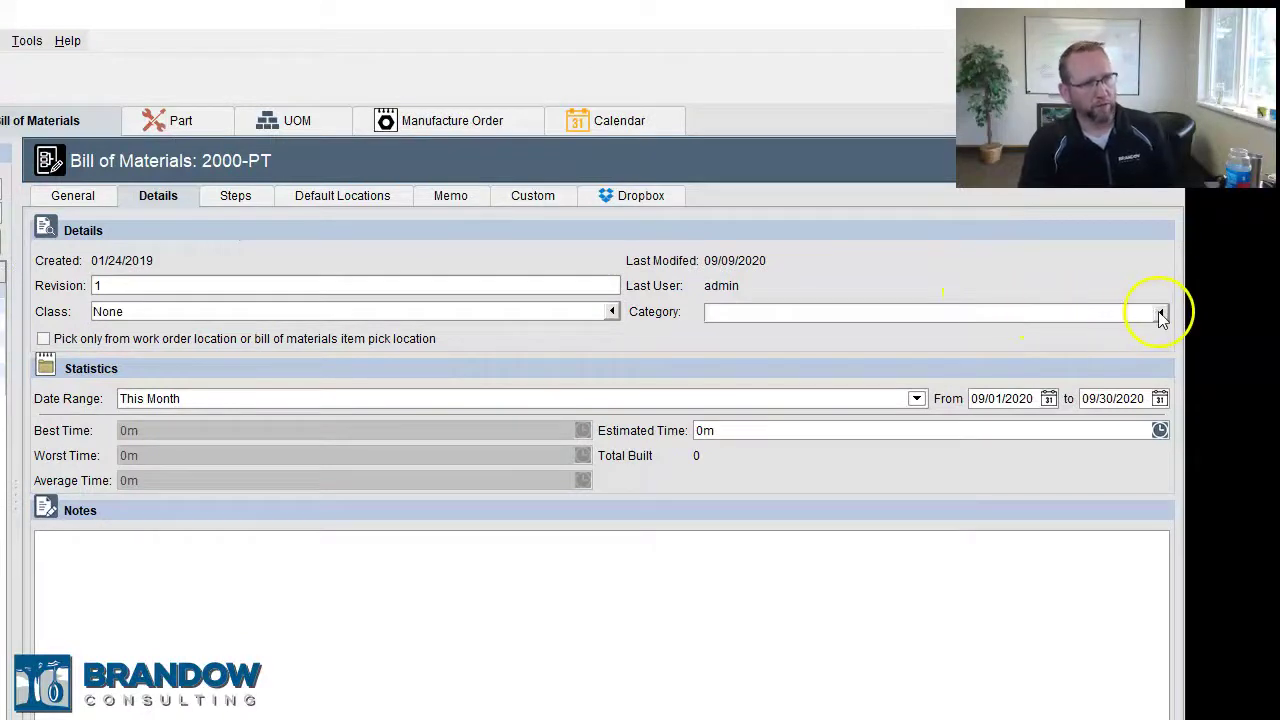
{"action": "left_click", "coordinate": [1160, 312]}
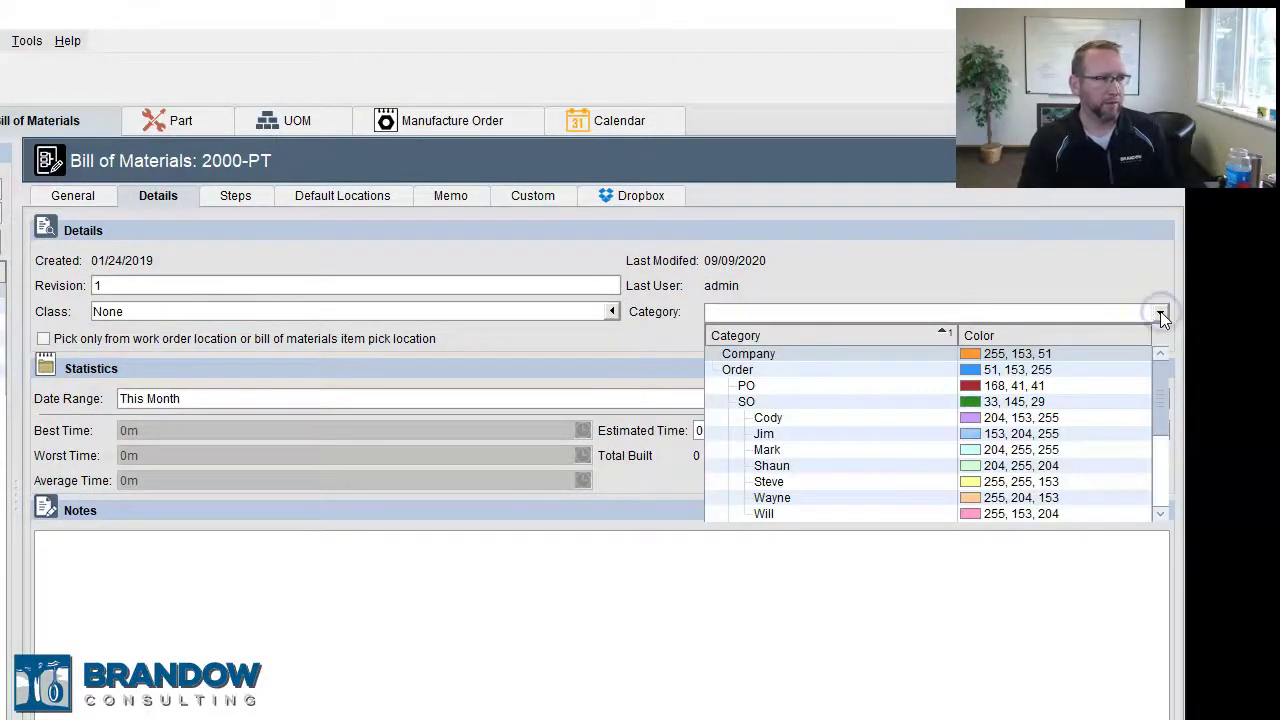
{"action": "scroll", "coordinate": [1145, 490], "scroll_direction": "down", "scroll_amount": 4}
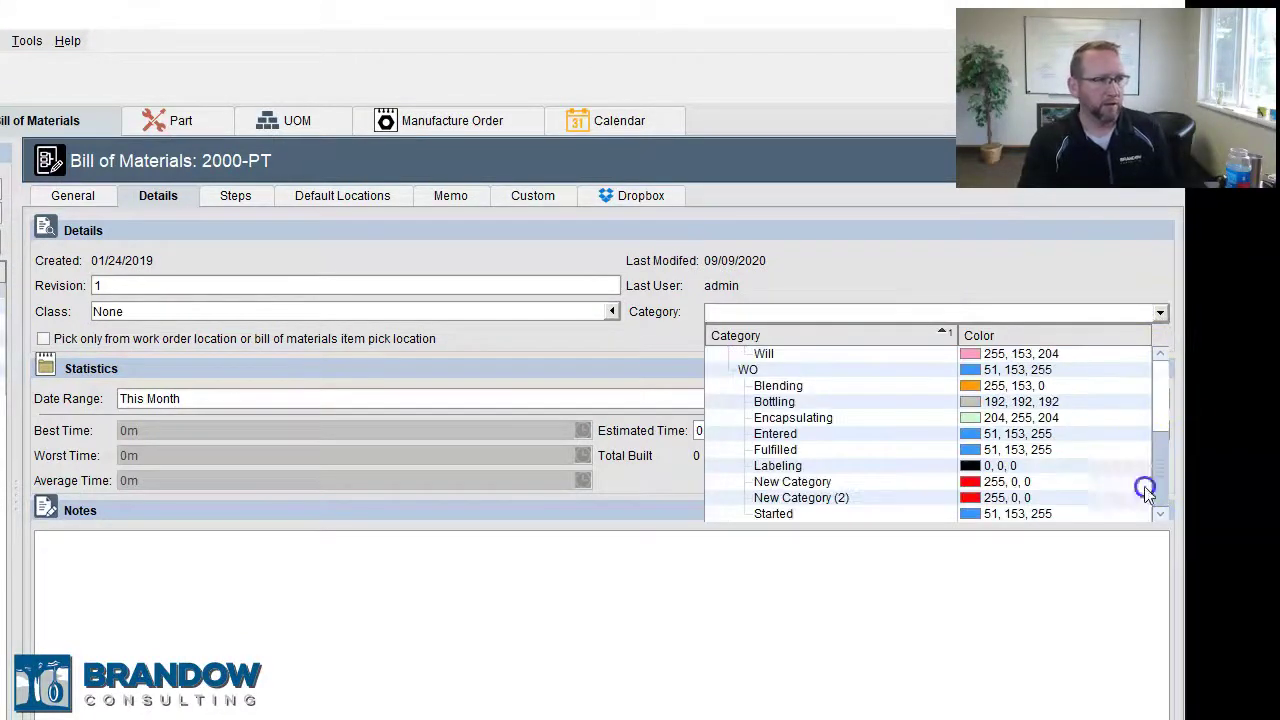
{"action": "left_click", "coordinate": [795, 466]}
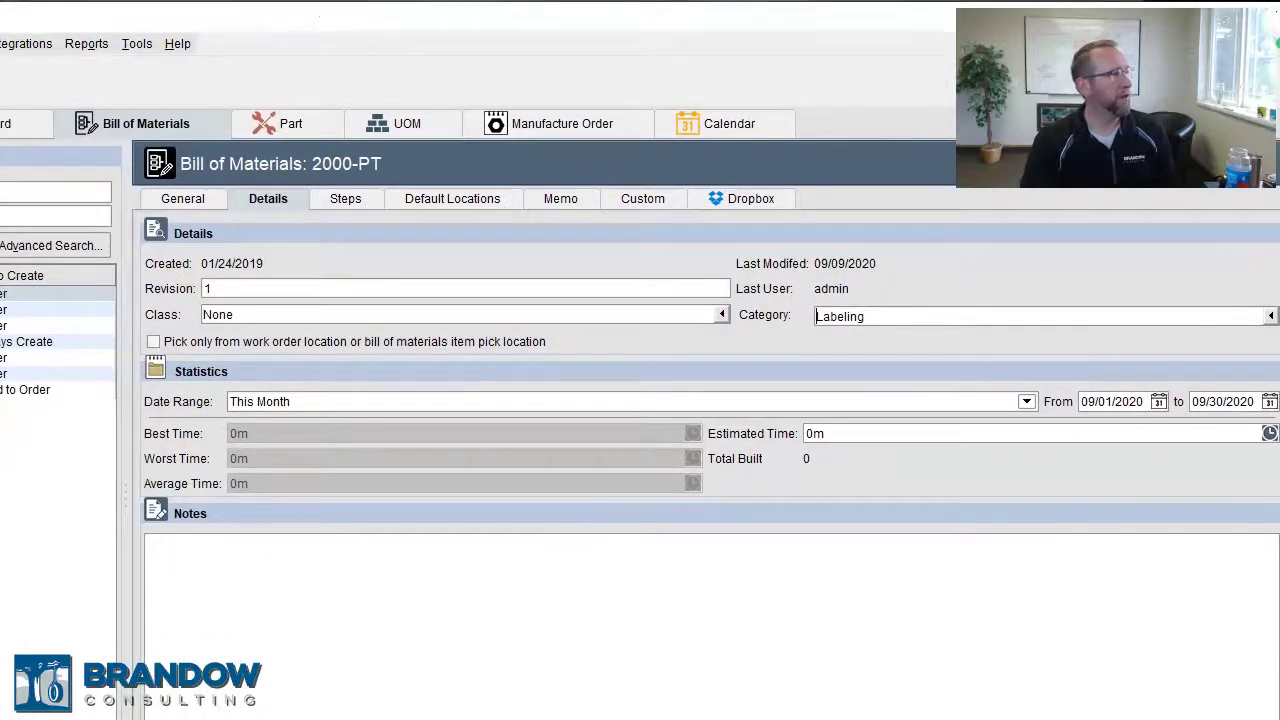
{"action": "left_click", "coordinate": [572, 352]}
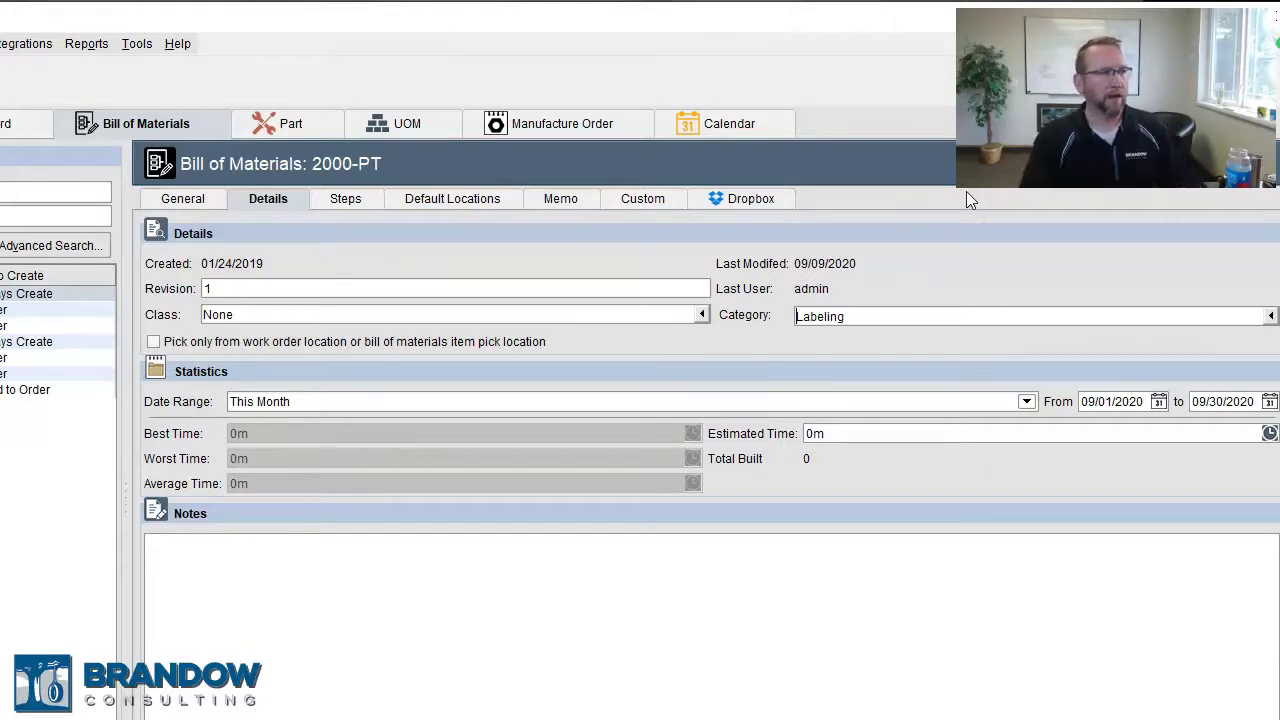
Step: Select the 0m estimated time value on the Details page
{"action": "left_click", "coordinate": [840, 435]}
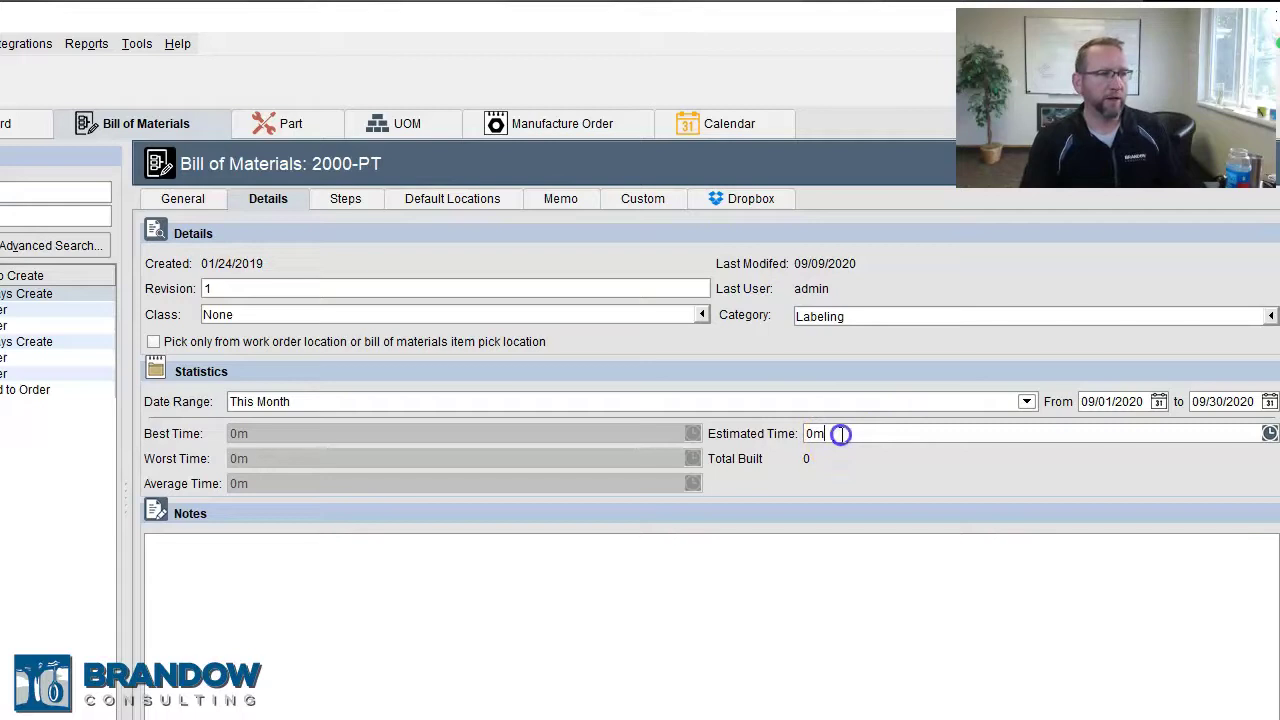
{"action": "double_click", "coordinate": [838, 432]}
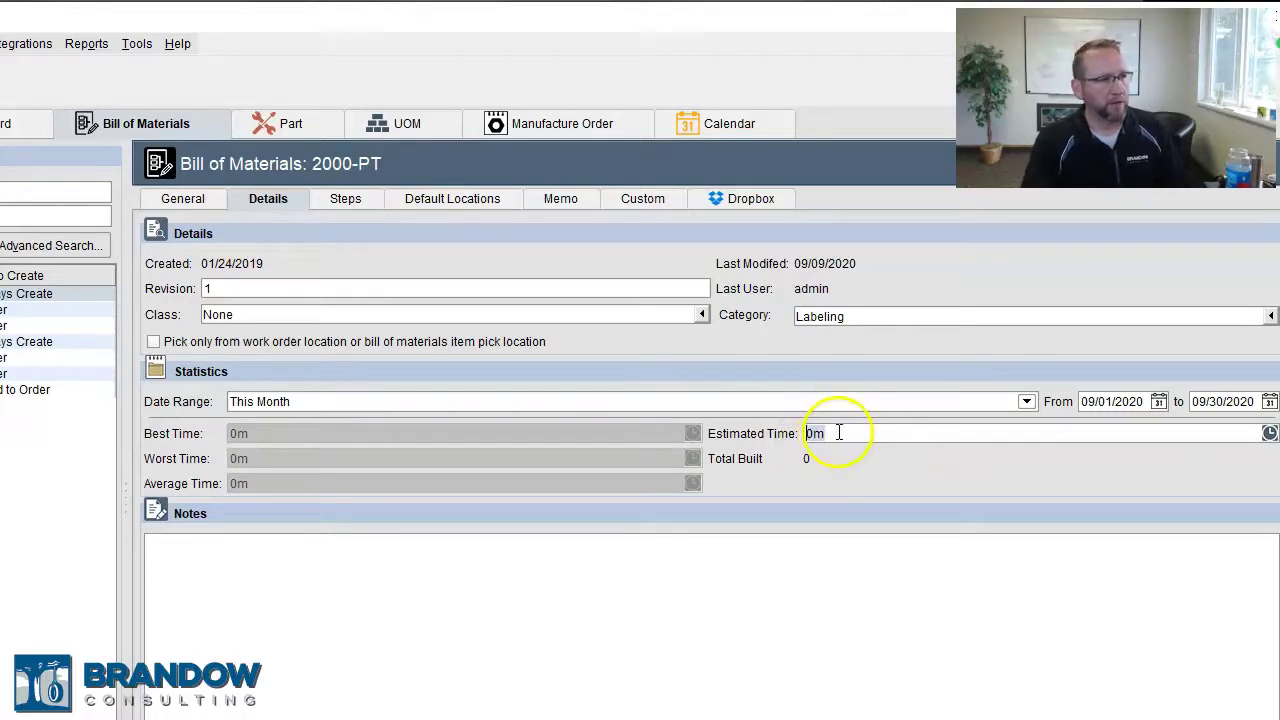
{"action": "left_click", "coordinate": [848, 433]}
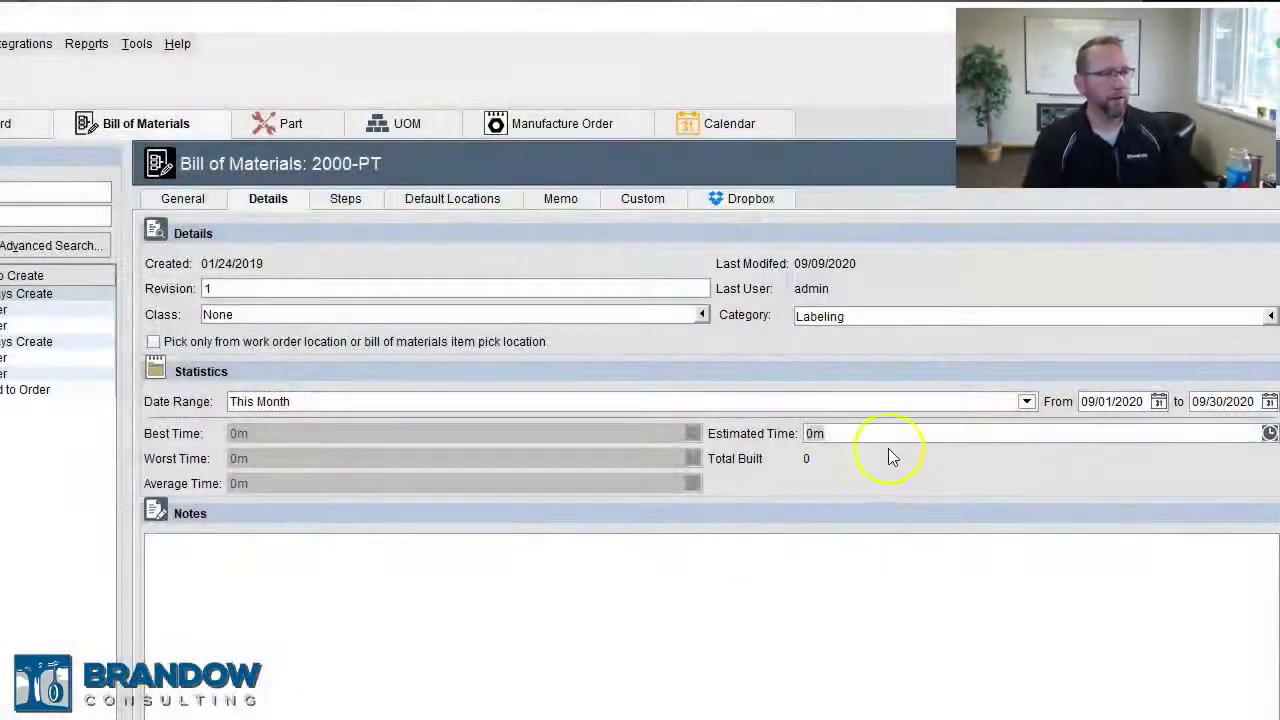
{"action": "left_click", "coordinate": [865, 433]}
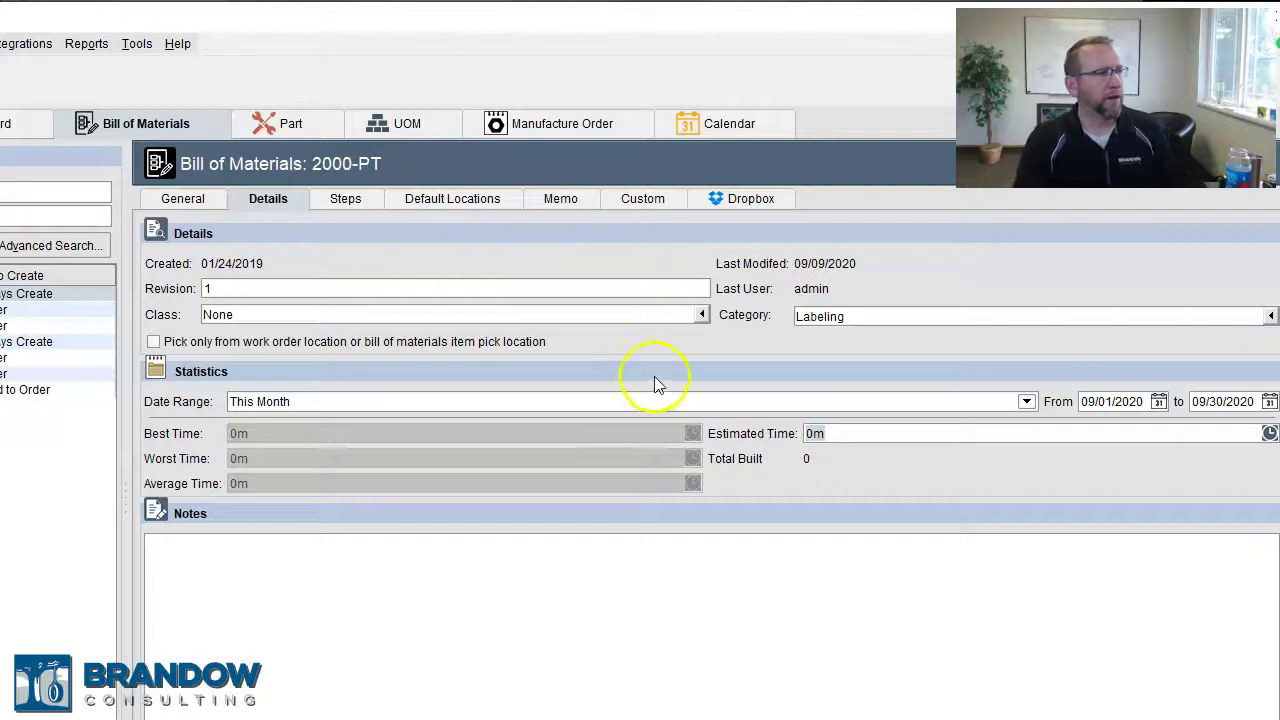
Step: Return to the General page and select the Create 2000-PT finished good line at 1 each
{"action": "left_click", "coordinate": [183, 198]}
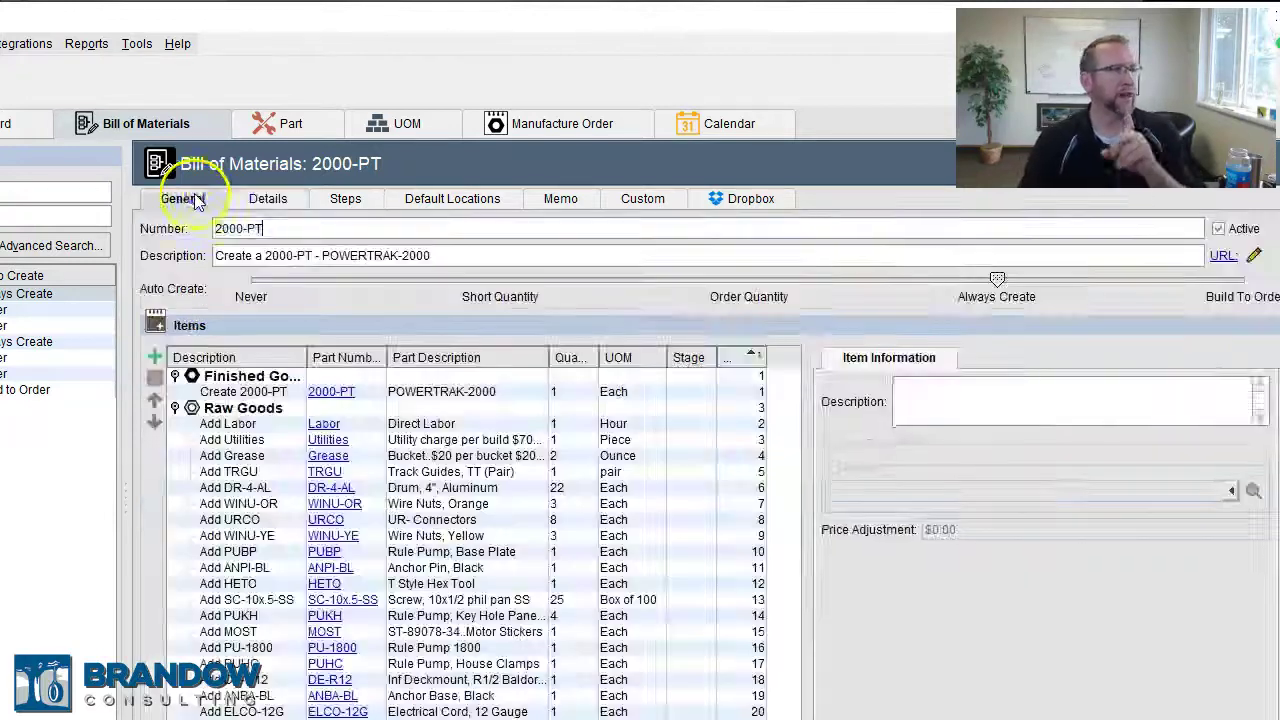
{"action": "left_click", "coordinate": [558, 393]}
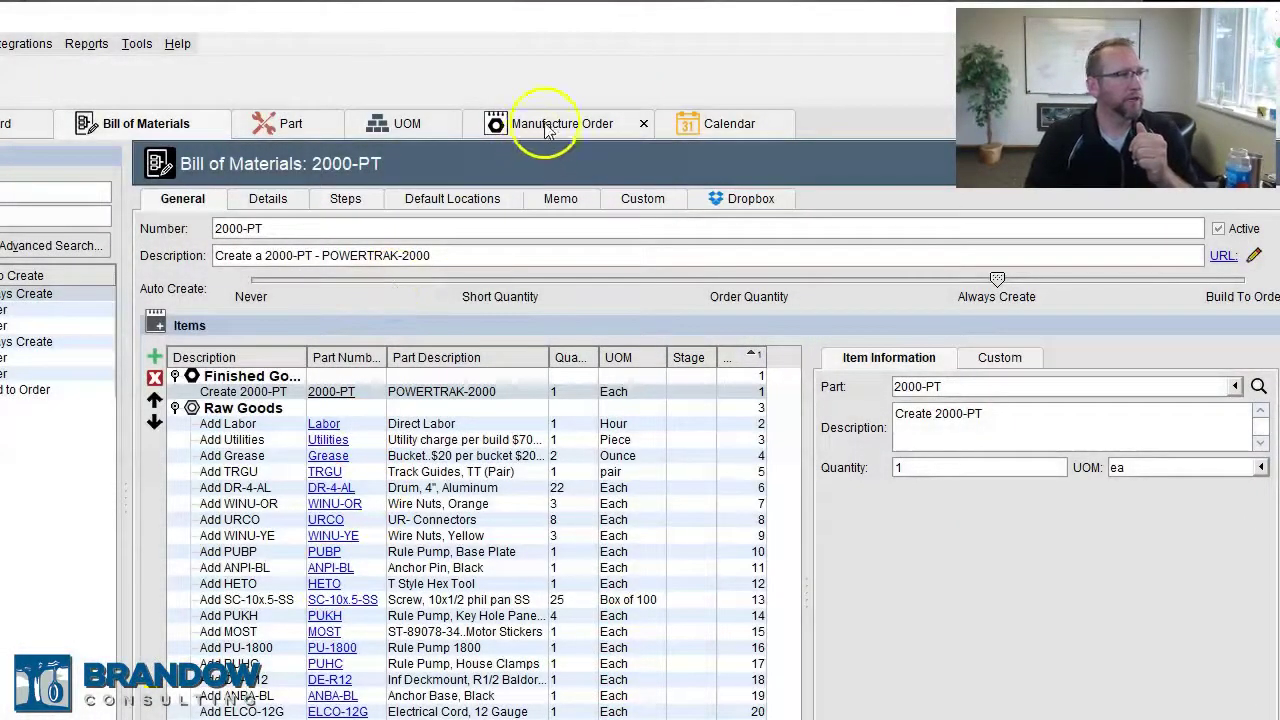
{"action": "left_click", "coordinate": [530, 124]}
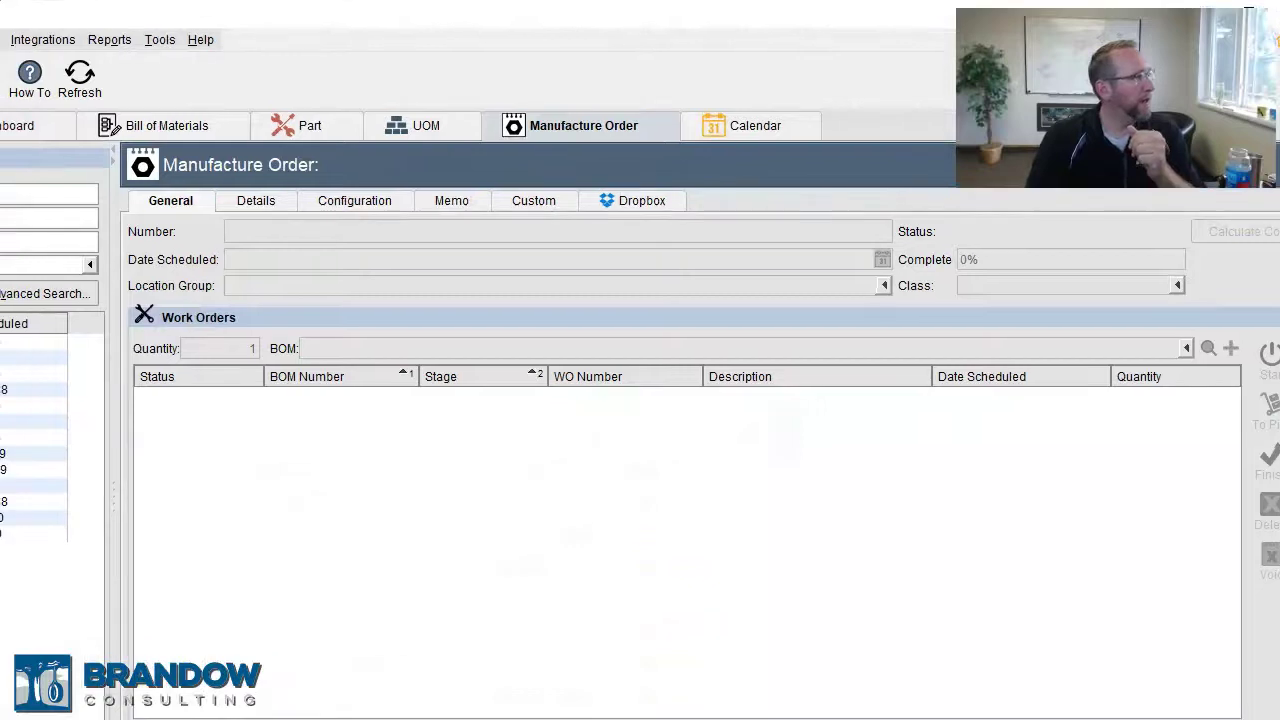
{"action": "left_click", "coordinate": [372, 347]}
{"action": "left_click", "coordinate": [231, 341]}
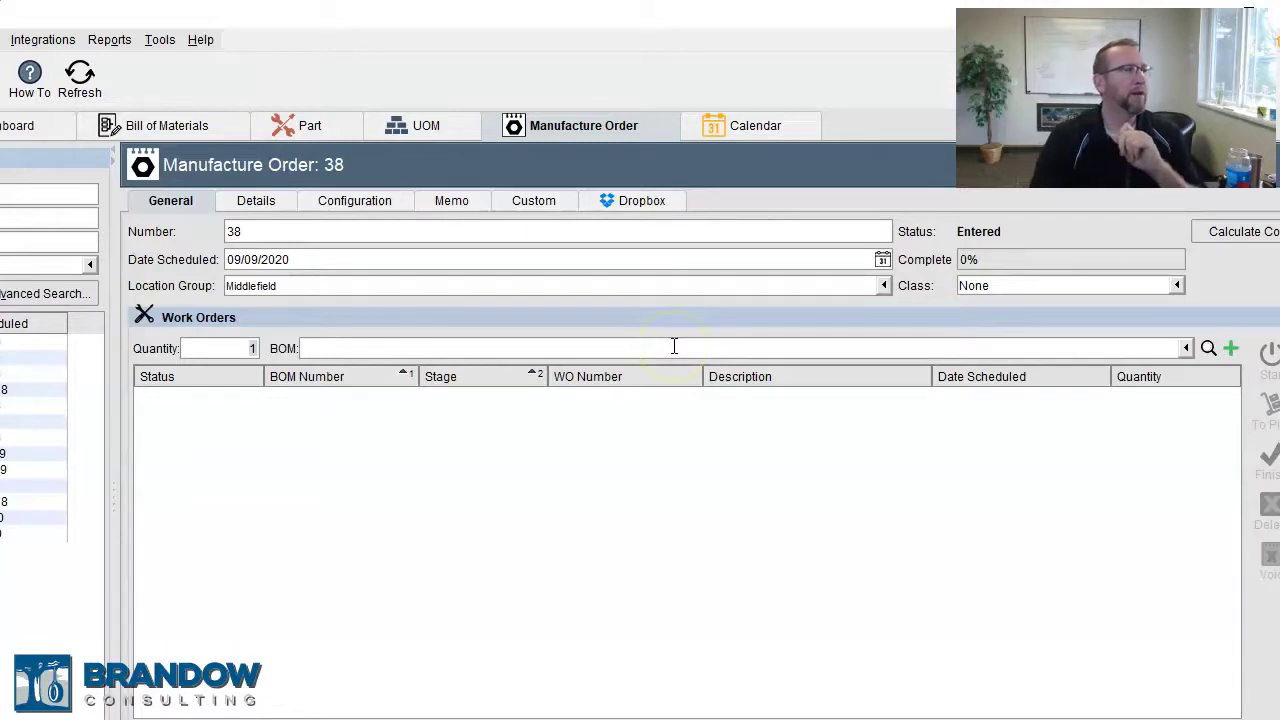
{"action": "left_click", "coordinate": [155, 133]}
{"action": "left_click", "coordinate": [588, 392]}
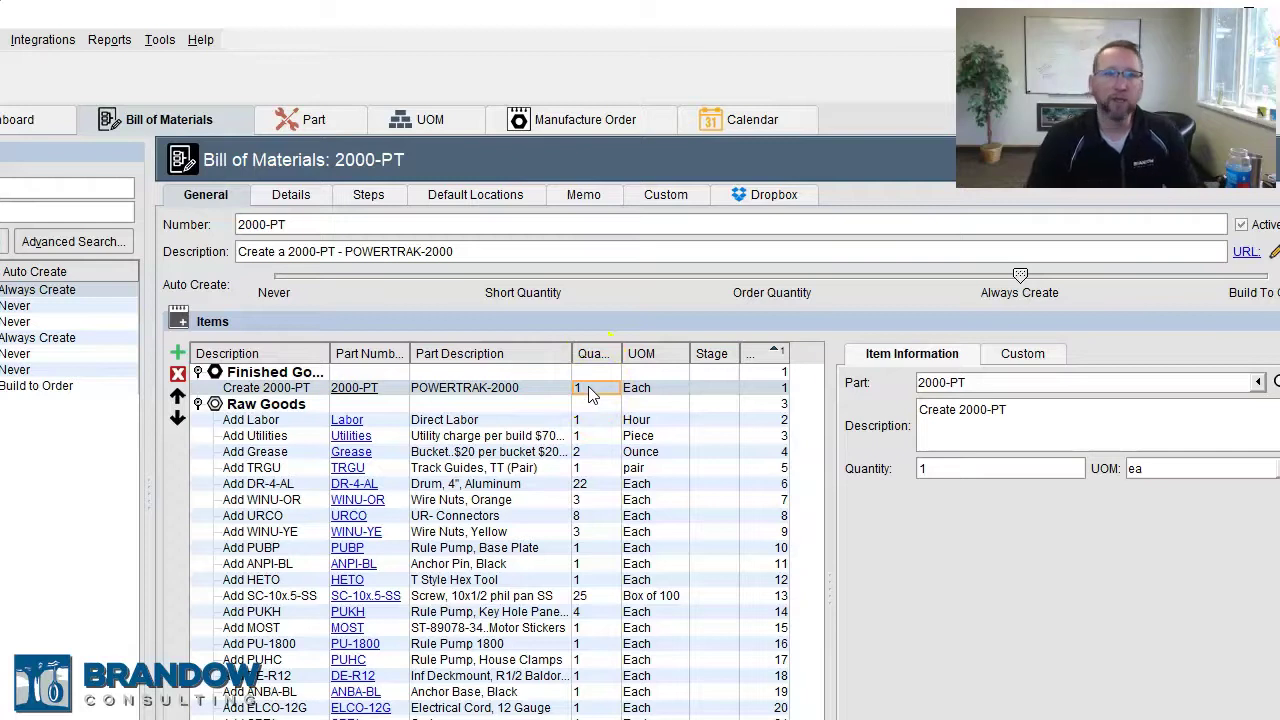
Step: Show the 2000-PT Details page and check the Class list, leaving it at None
{"action": "left_click", "coordinate": [291, 194]}
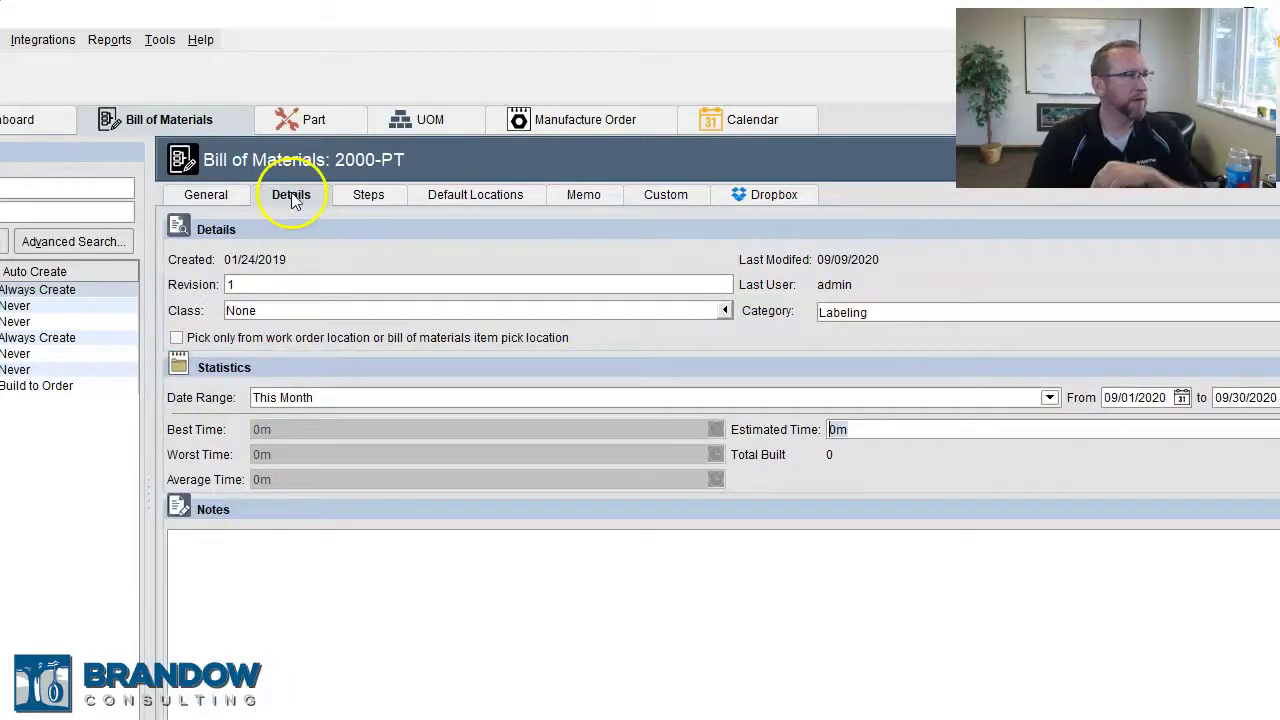
{"action": "left_click", "coordinate": [296, 307]}
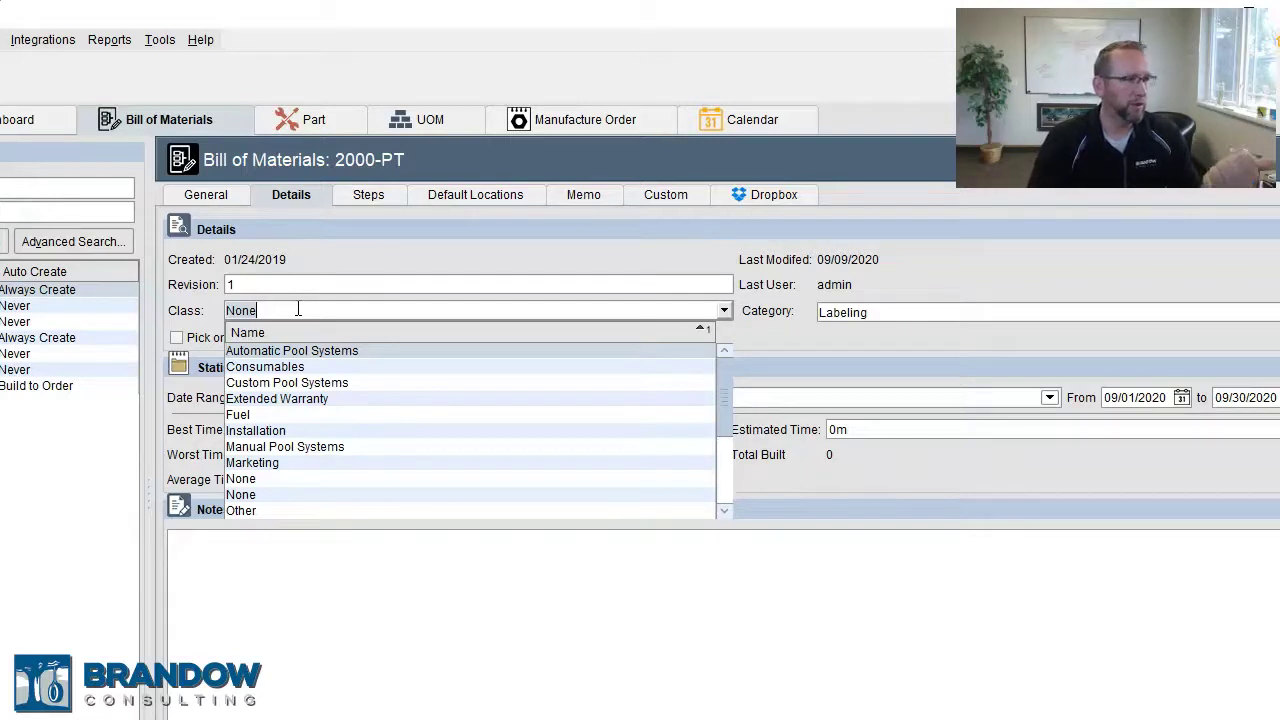
{"action": "left_click", "coordinate": [306, 310]}
{"action": "left_click", "coordinate": [820, 614]}
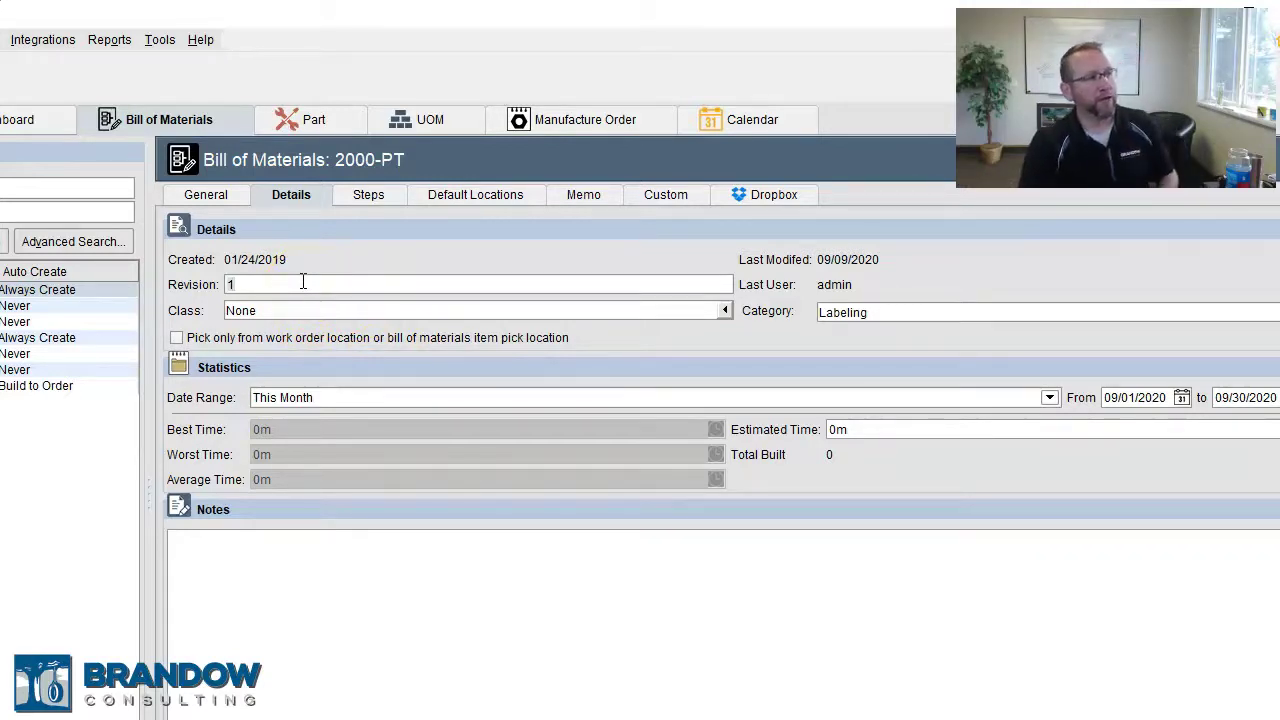
{"action": "left_click", "coordinate": [244, 286]}
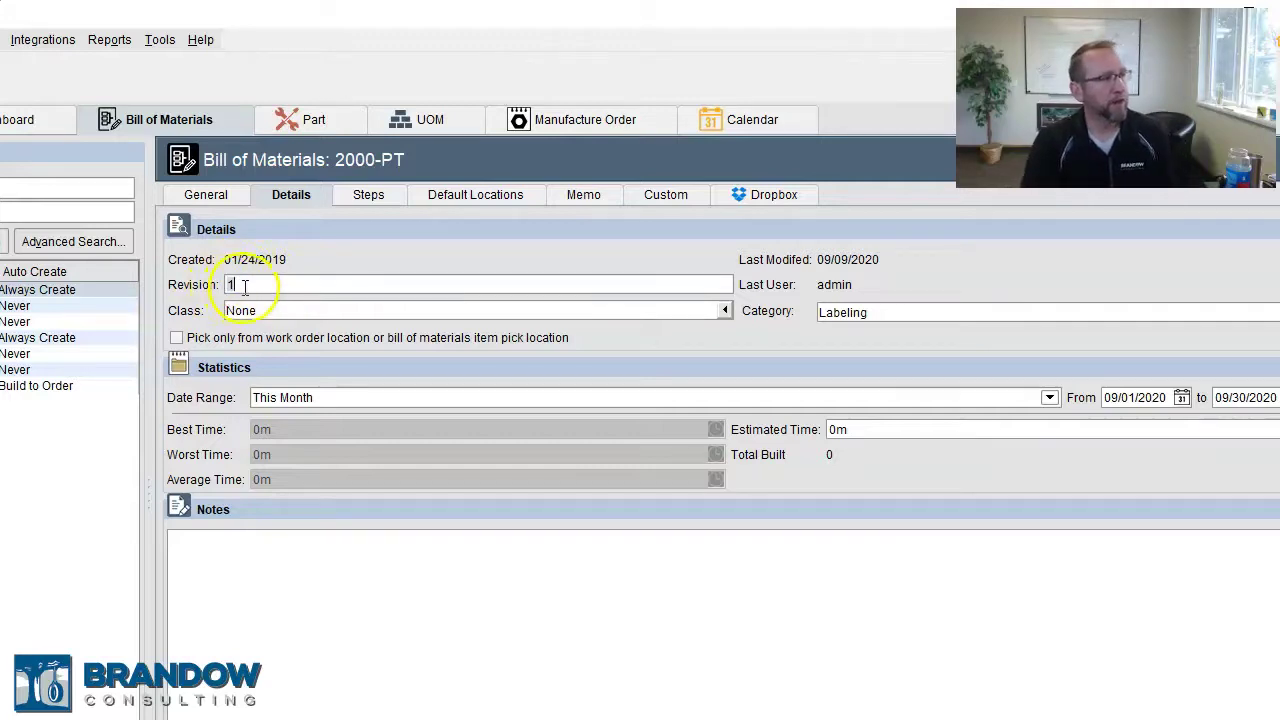
Step: Review the Utilities part's details and general information, including its $25.00 cost
{"action": "left_click", "coordinate": [298, 119]}
{"action": "left_click", "coordinate": [203, 238]}
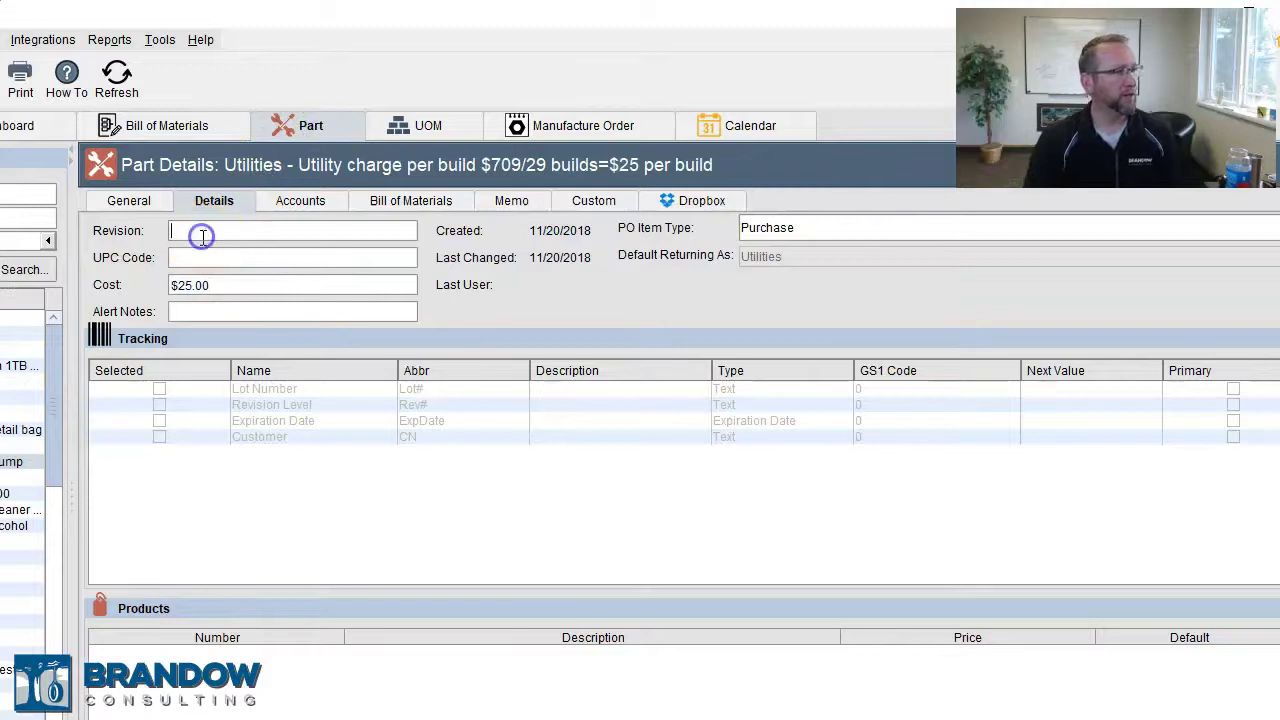
{"action": "left_click", "coordinate": [127, 203]}
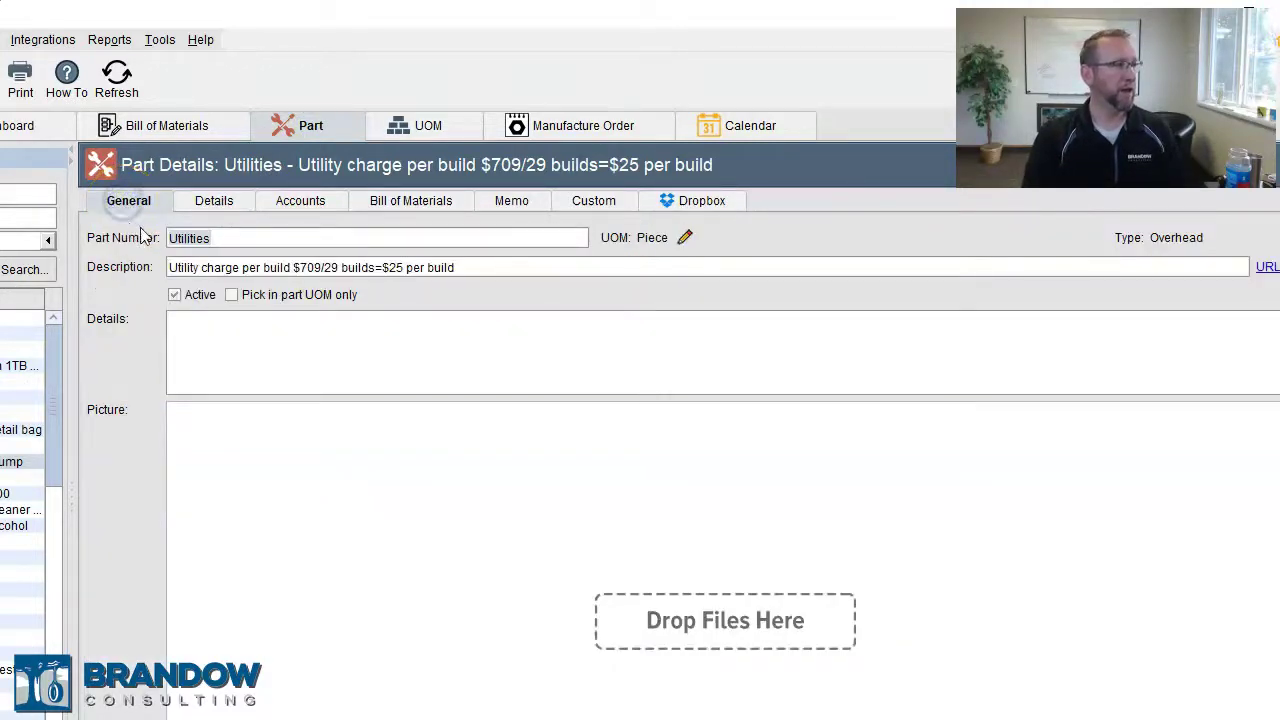
{"action": "left_click", "coordinate": [216, 201]}
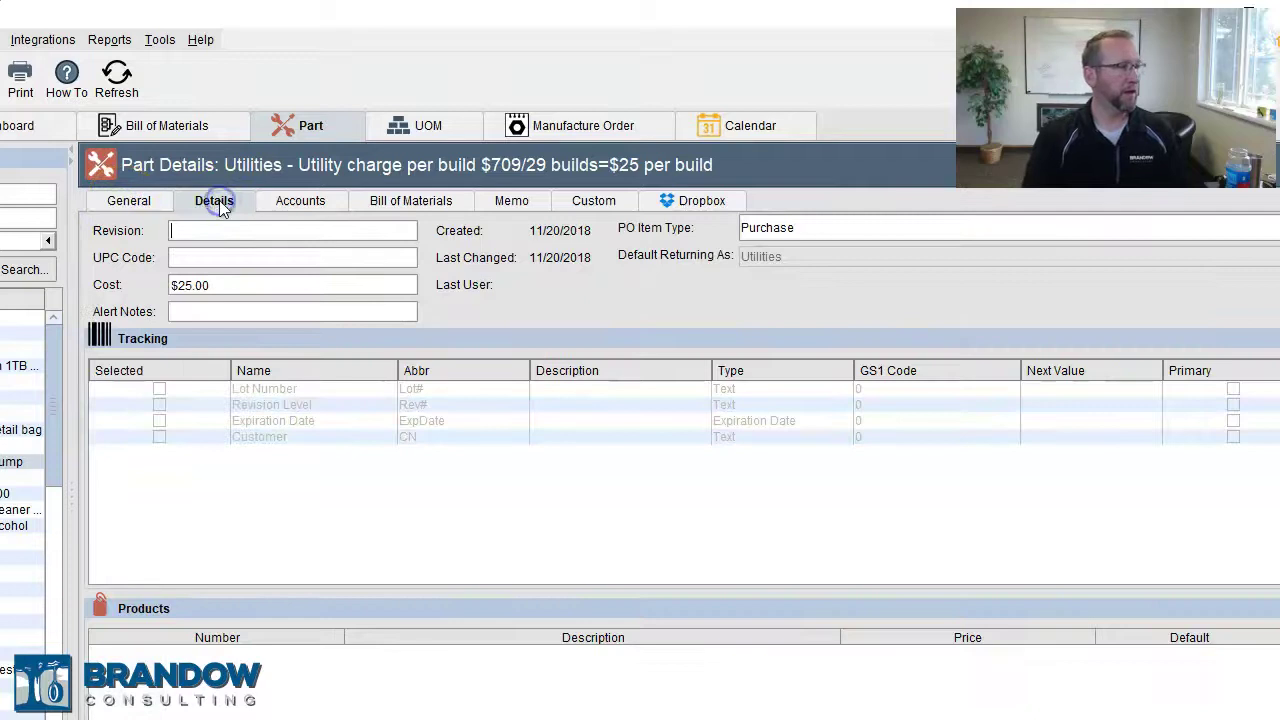
Step: Return to the 2000-PT bill and place the caret in its revision 1 field
{"action": "left_click", "coordinate": [153, 127]}
{"action": "left_click", "coordinate": [244, 281]}
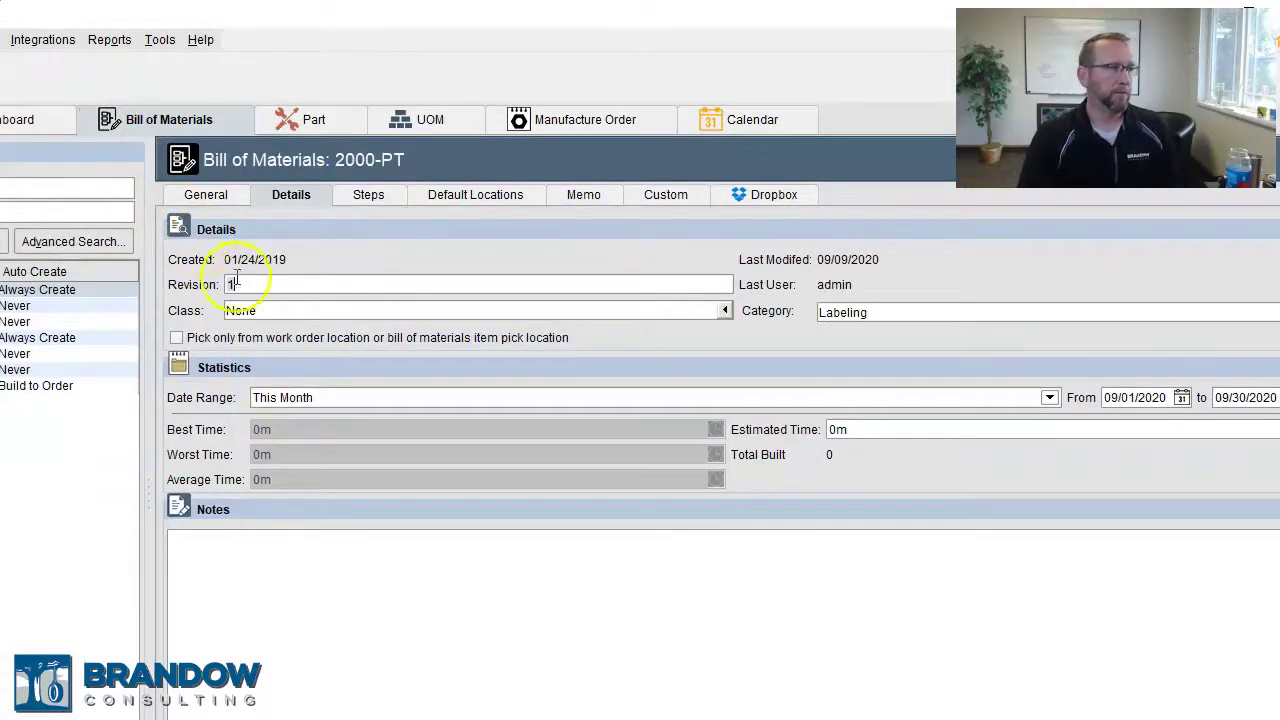
{"action": "left_click", "coordinate": [247, 284]}
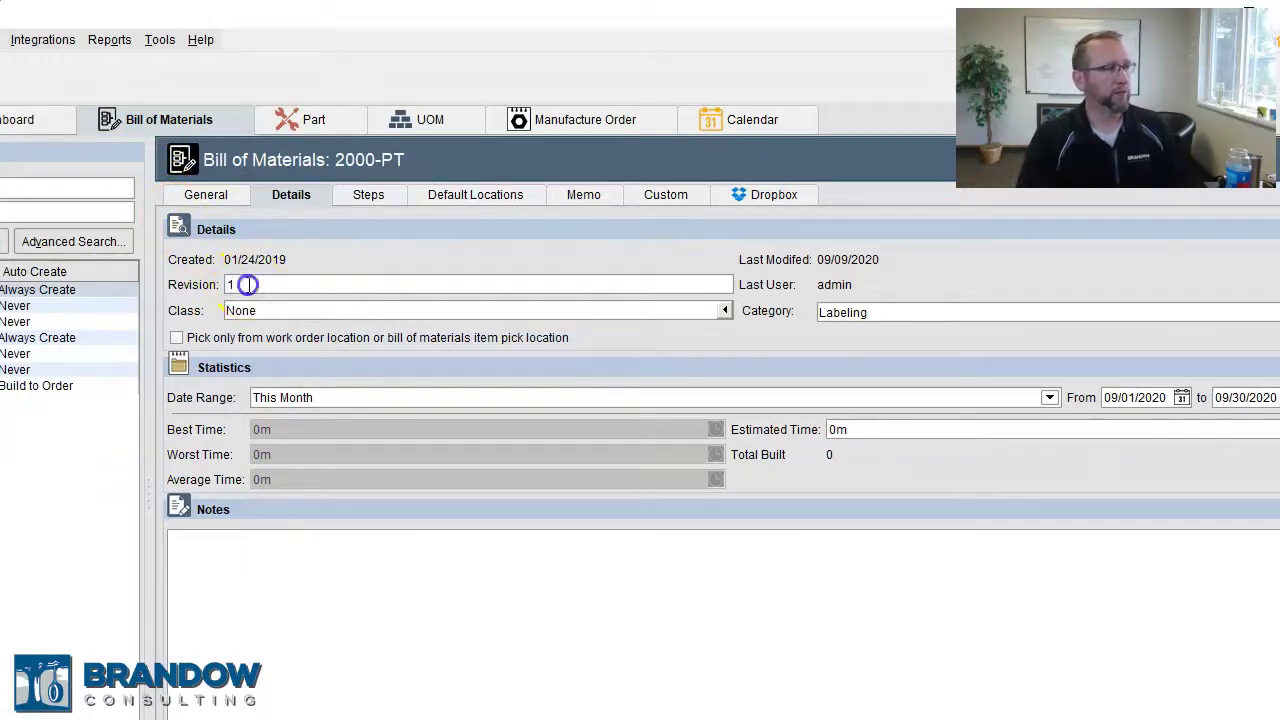
{"action": "left_click", "coordinate": [258, 281]}
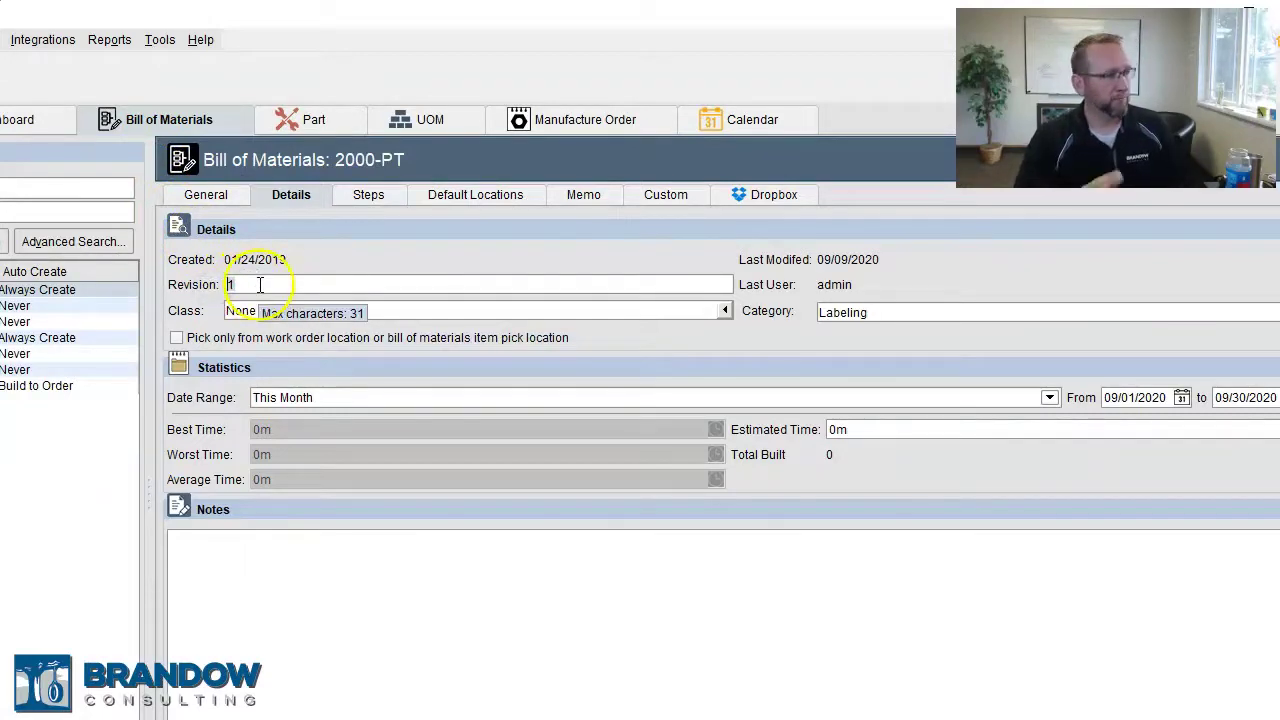
Step: Review the 2000-PT manufacturing steps and the Step 1 details on the BOM Steps tab
{"action": "left_click", "coordinate": [372, 197]}
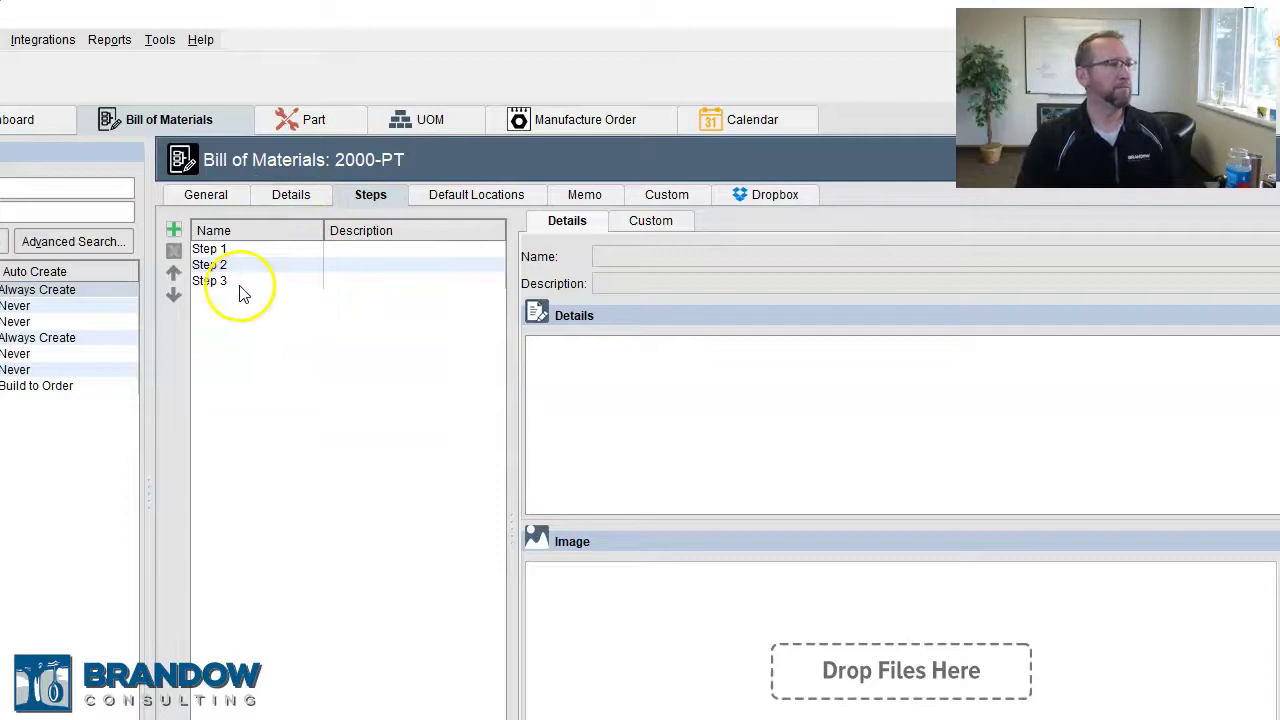
{"action": "left_click", "coordinate": [280, 255]}
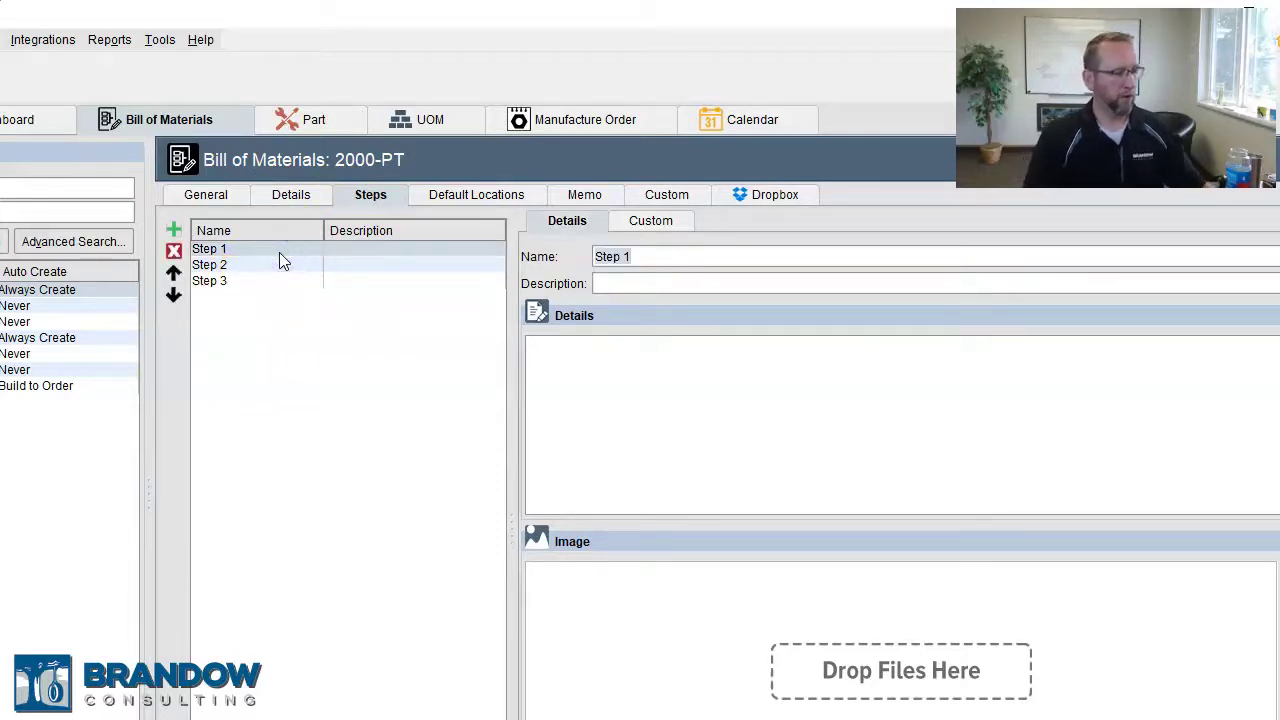
{"action": "left_click", "coordinate": [650, 262]}
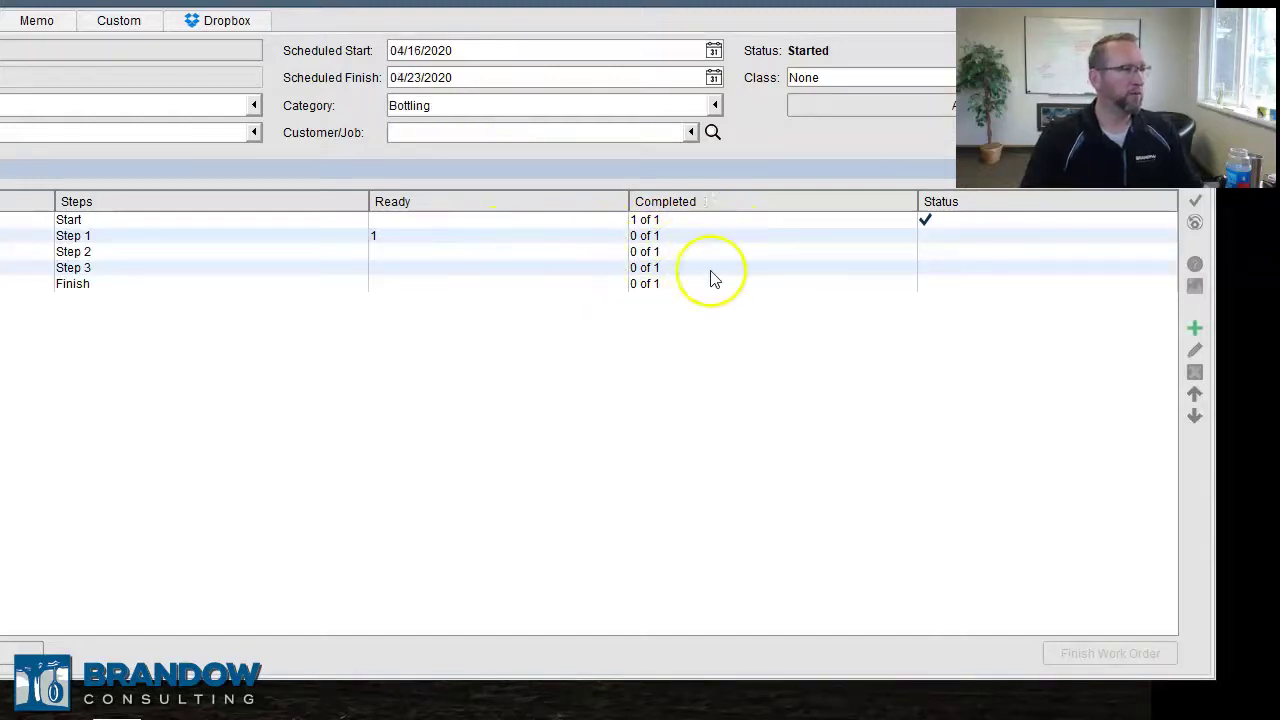
Step: Mark Step 1 of work order 26:002 completed, leaving Step 2 ready
{"action": "left_click", "coordinate": [711, 237]}
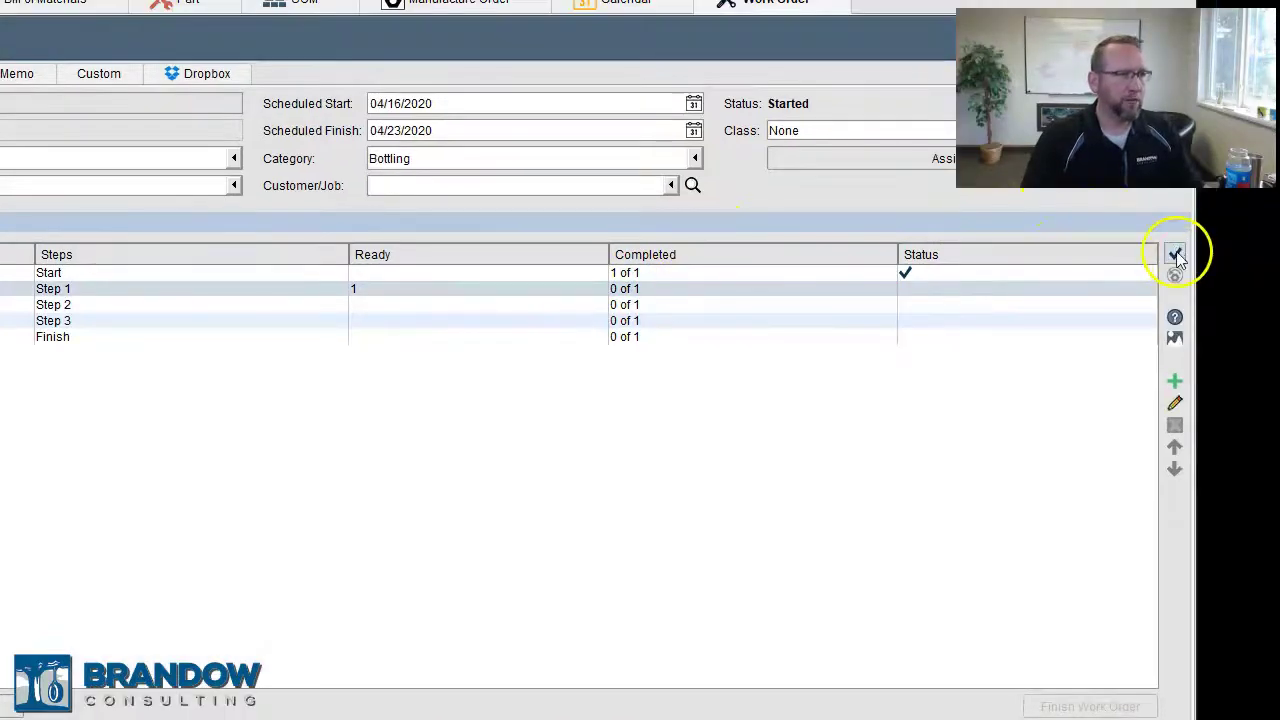
{"action": "left_click", "coordinate": [1175, 255]}
{"action": "left_click", "coordinate": [255, 368]}
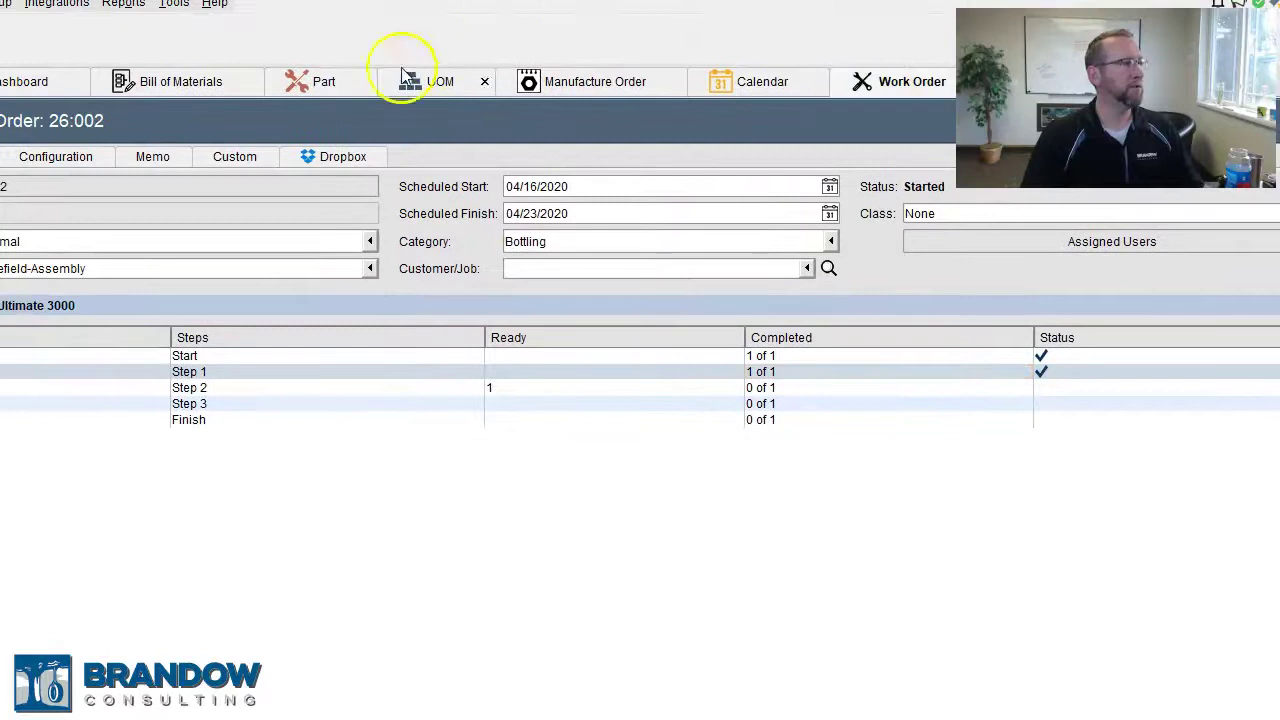
Step: Check the 2000-PT bill's Custom and Dropbox tabs, then widen the Stage column to show POCO-DB
{"action": "left_click", "coordinate": [150, 81]}
{"action": "left_click", "coordinate": [675, 158]}
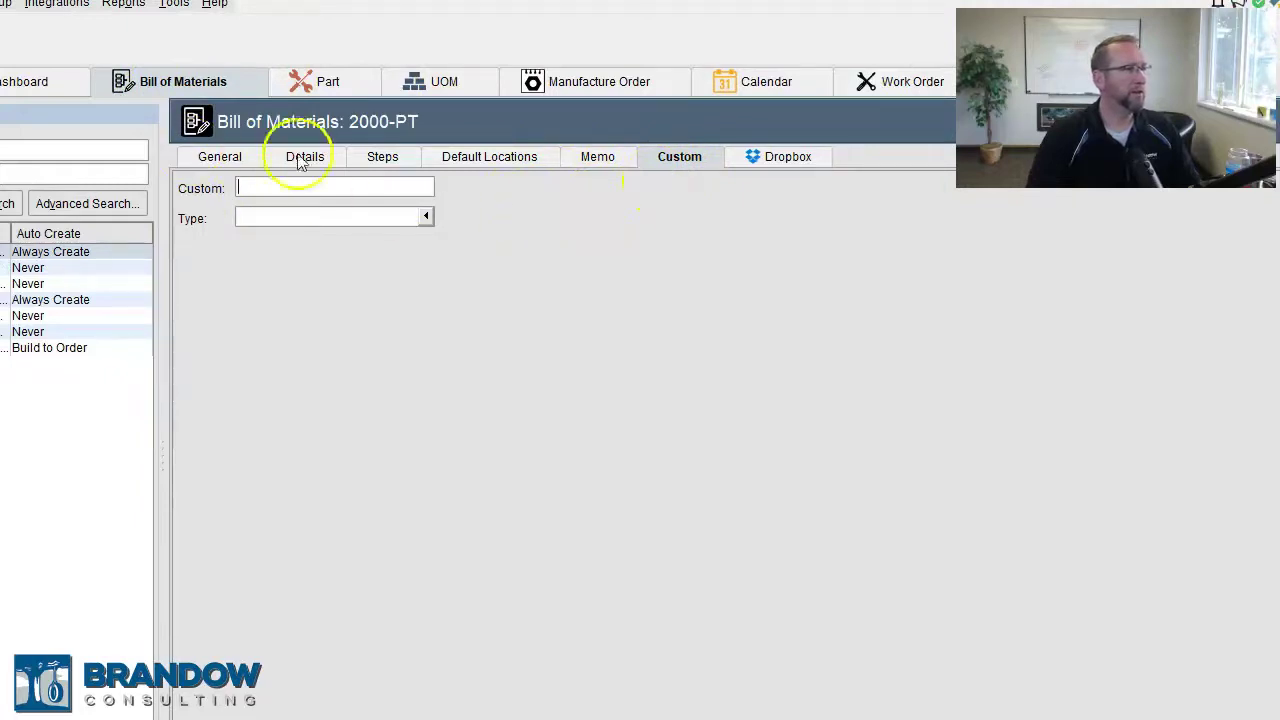
{"action": "left_click", "coordinate": [786, 160]}
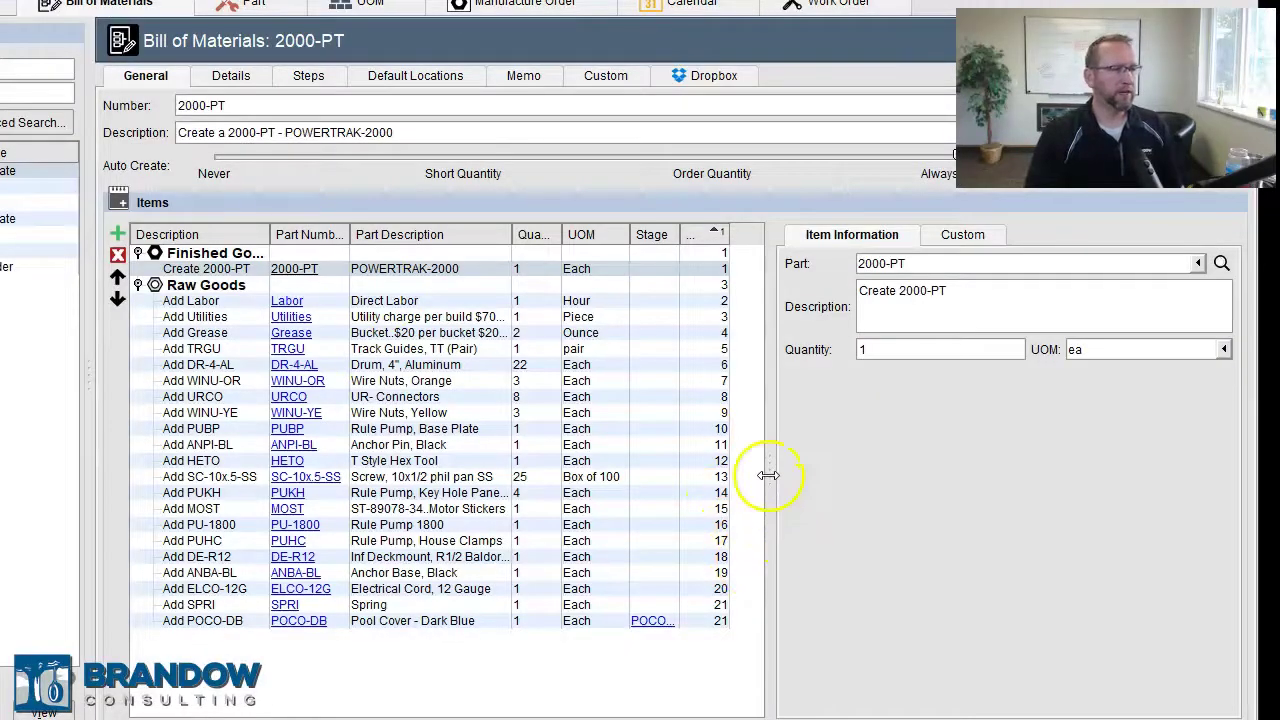
{"action": "left_click_drag", "start_coordinate": [766, 473], "coordinate": [800, 471]}
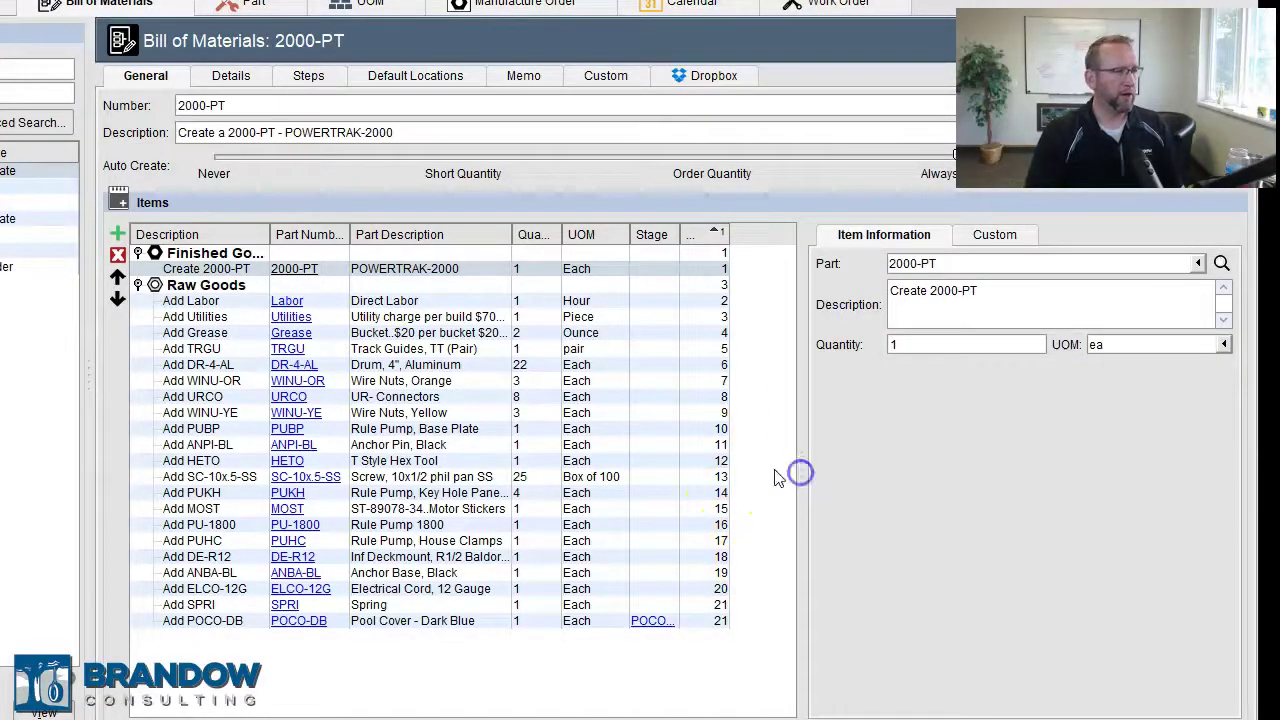
{"action": "left_click_drag", "start_coordinate": [682, 234], "coordinate": [702, 234]}
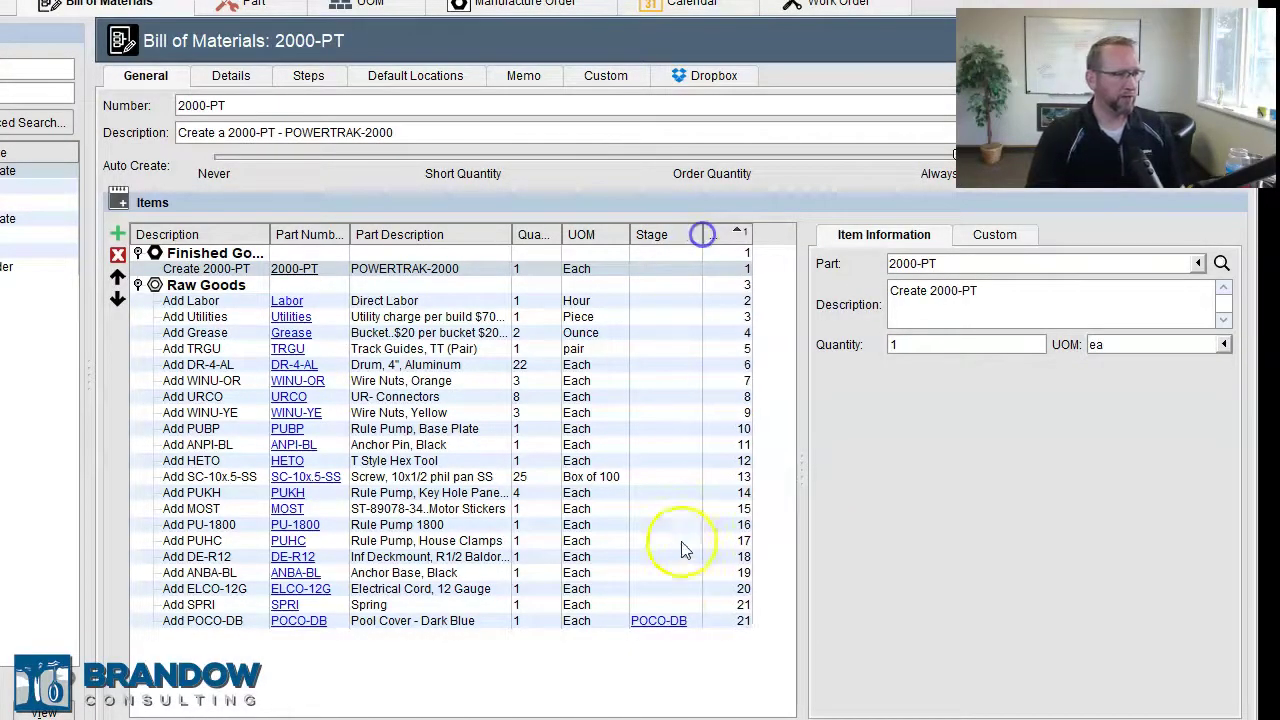
Step: Set the POCO-DB stage bill of materials' Auto Create to Never
{"action": "left_click", "coordinate": [658, 622]}
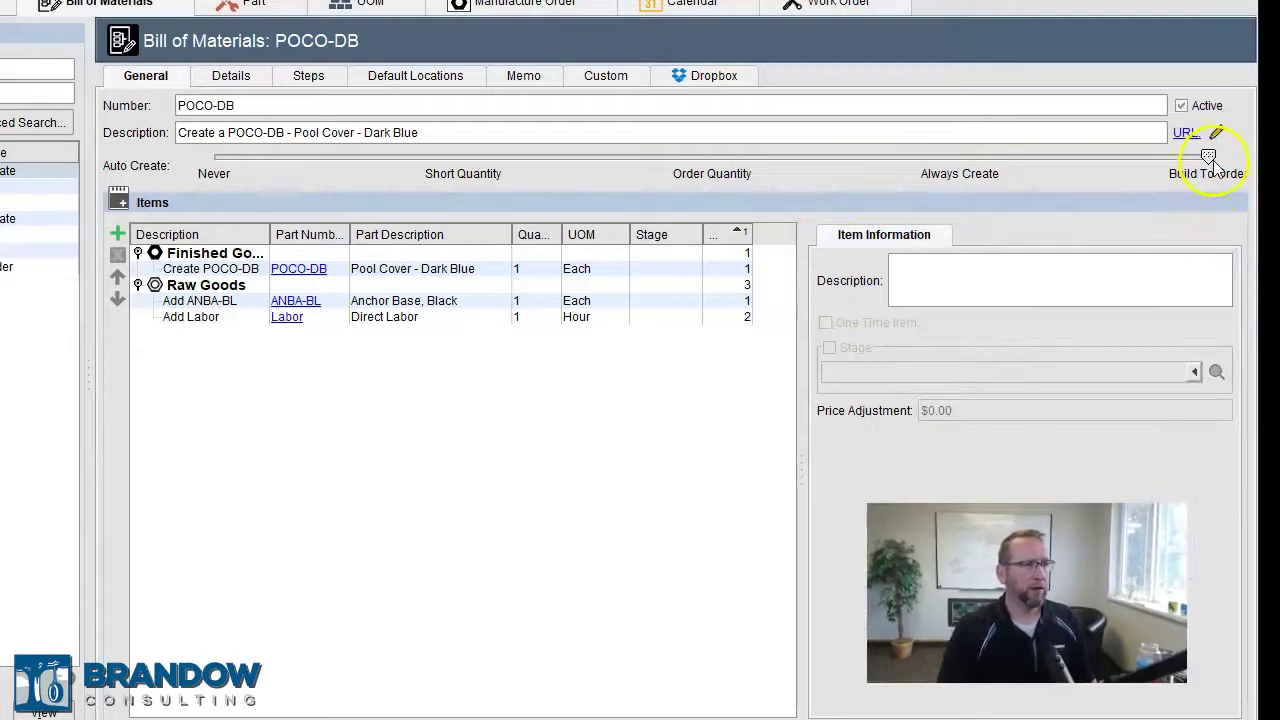
{"action": "left_click_drag", "start_coordinate": [1208, 158], "coordinate": [216, 158]}
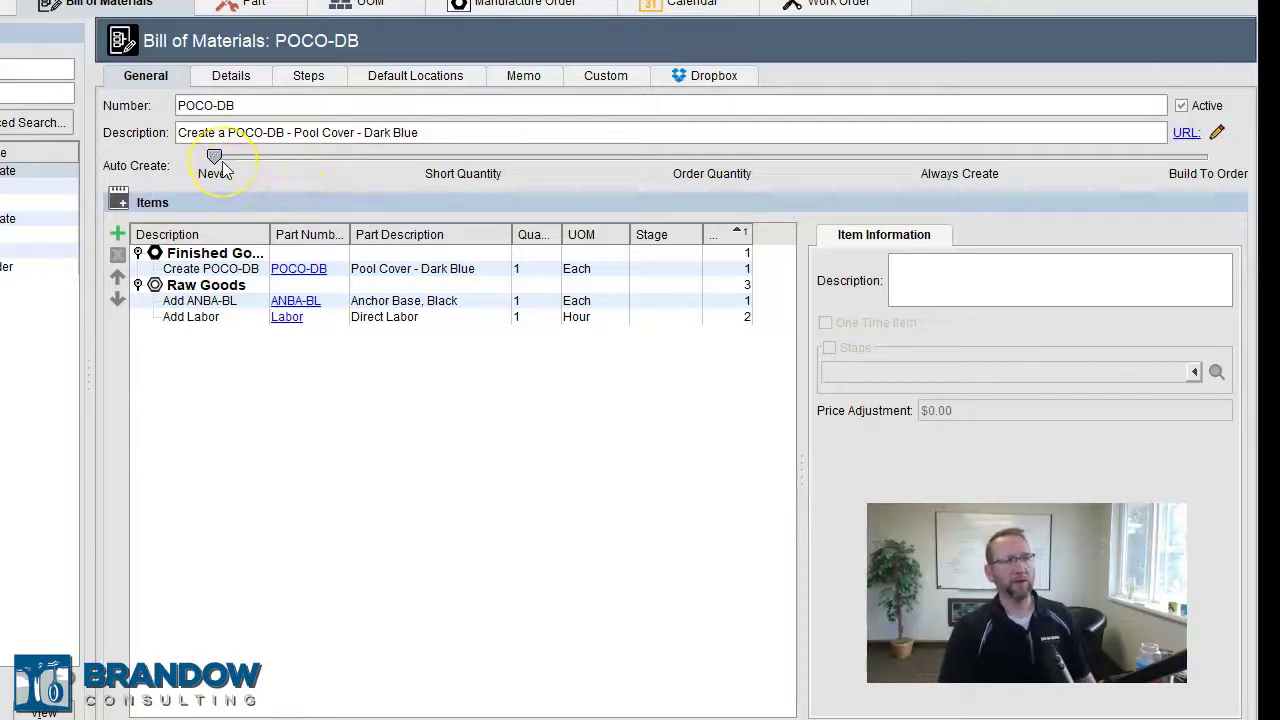
{"action": "mouse_move", "coordinate": [222, 170]}
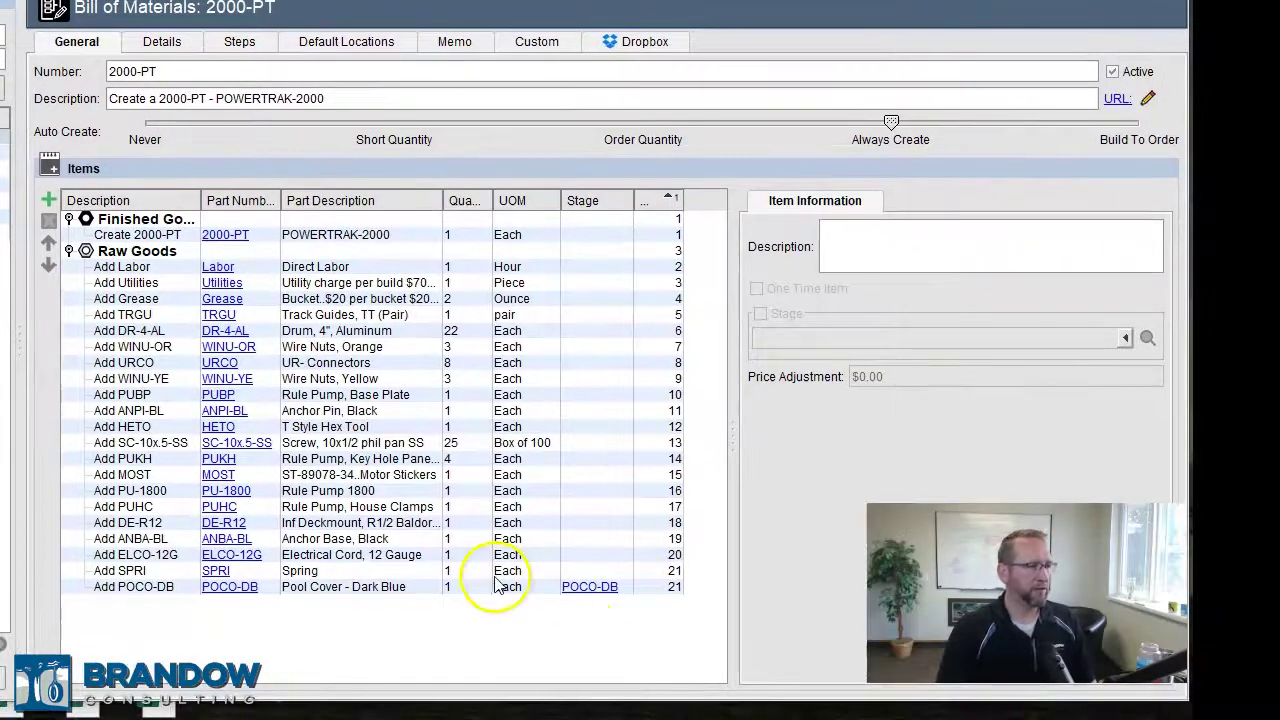
Step: Assign POCO-DB as the stage for the POCO-DB line in 2000-PT, accepting the warning
{"action": "left_click", "coordinate": [690, 618]}
{"action": "left_click", "coordinate": [759, 368]}
{"action": "left_click", "coordinate": [773, 388]}
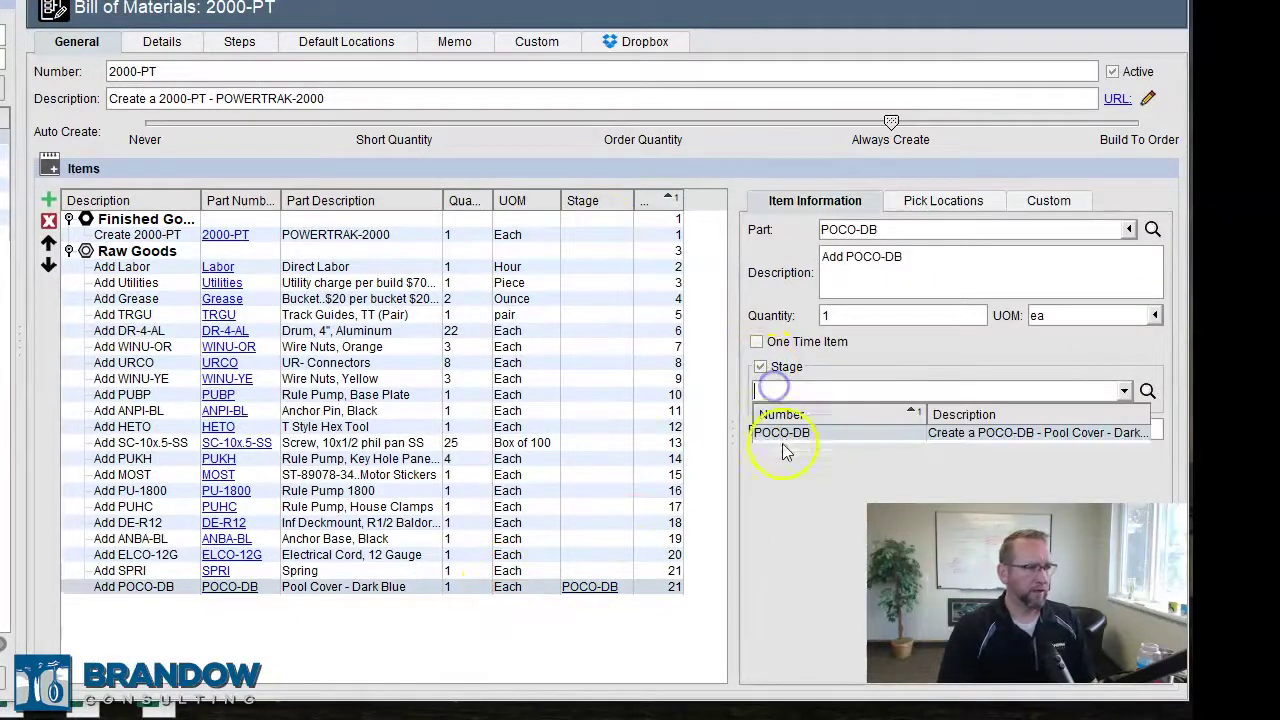
{"action": "left_click", "coordinate": [780, 432]}
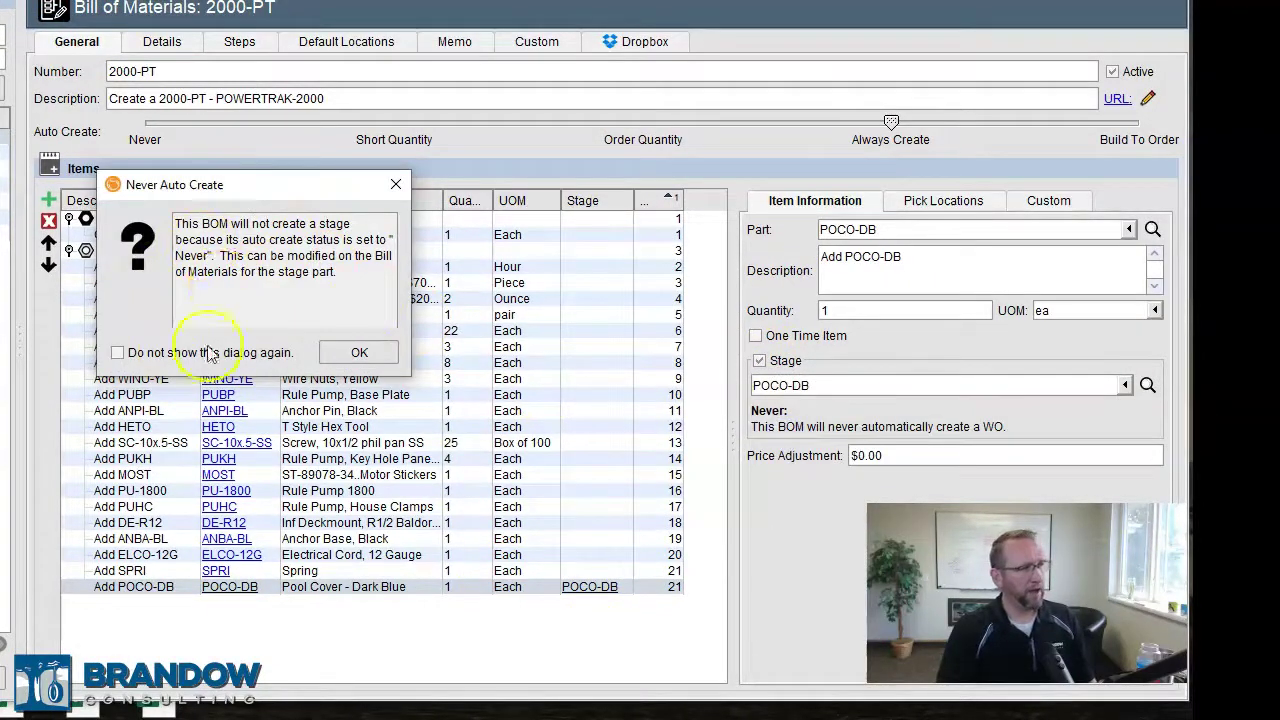
{"action": "left_click", "coordinate": [342, 355]}
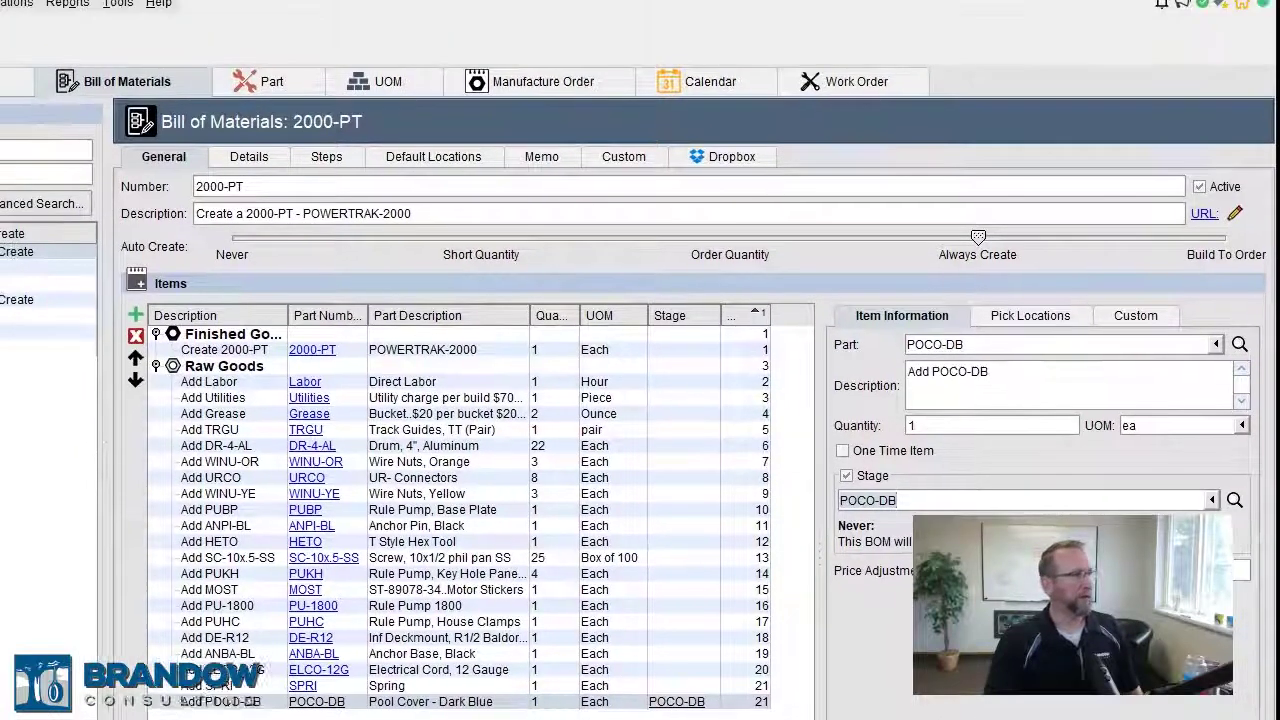
Step: Save 2000-PT and preview its $1,958.10 Bill of Materials report showing POCO-DB's ANBA-BL and Labor
{"action": "left_click", "coordinate": [68, 3]}
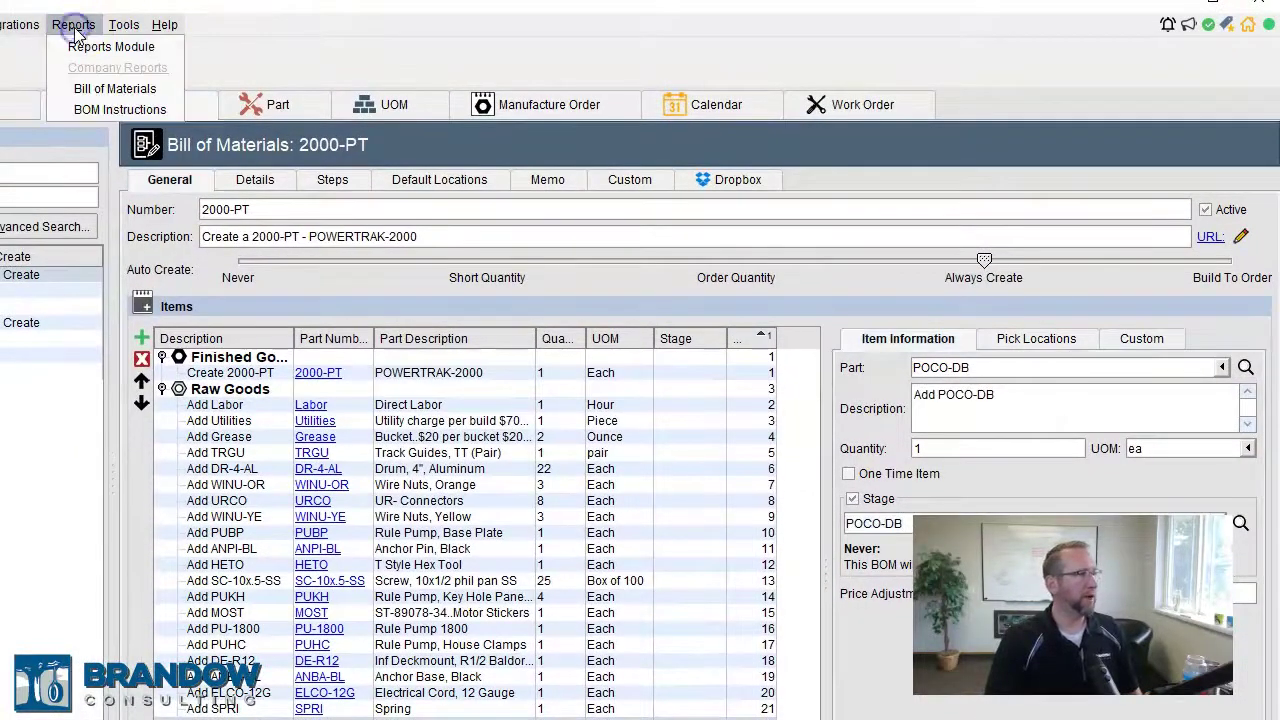
{"action": "left_click", "coordinate": [105, 88]}
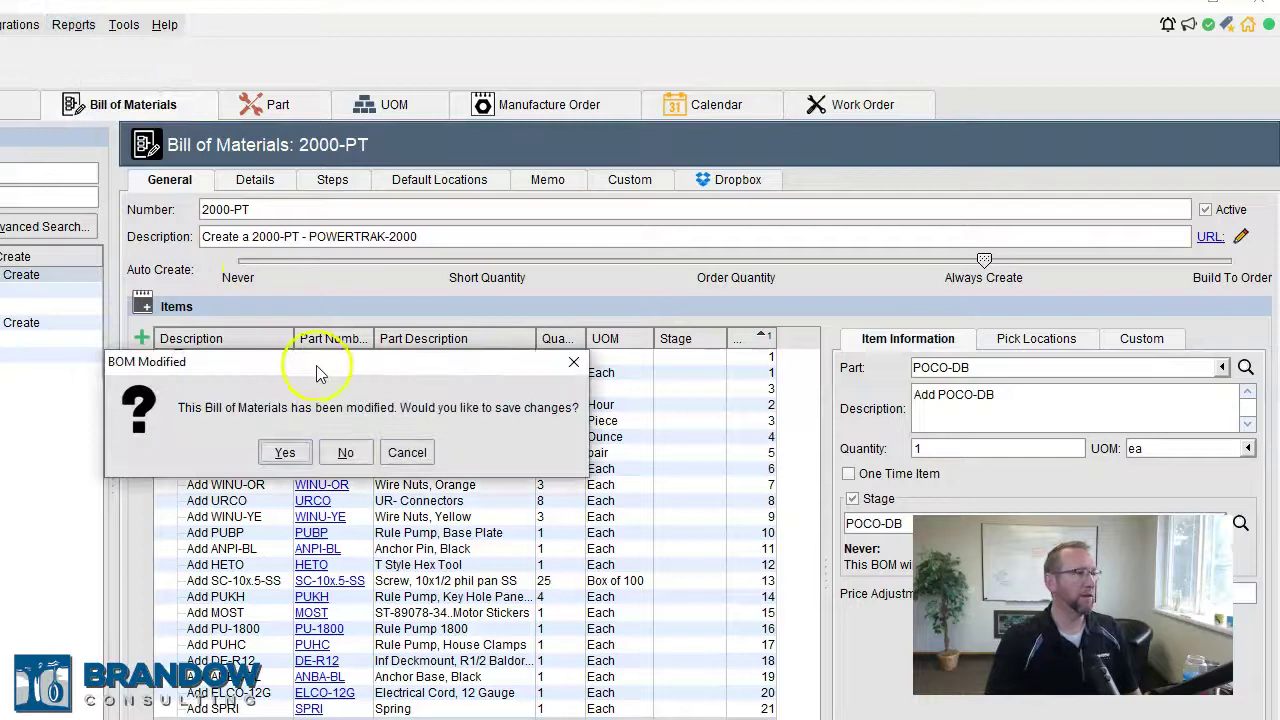
{"action": "left_click", "coordinate": [286, 452]}
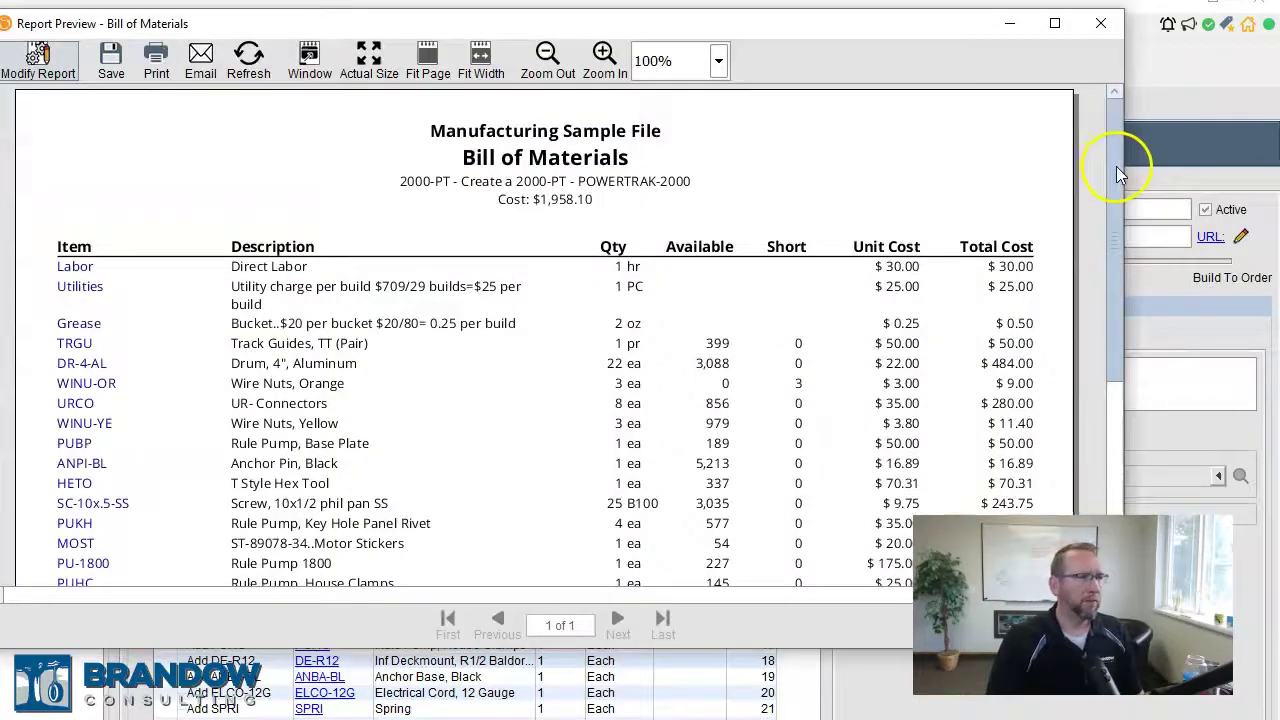
{"action": "left_click_drag", "start_coordinate": [1116, 166], "coordinate": [1119, 395]}
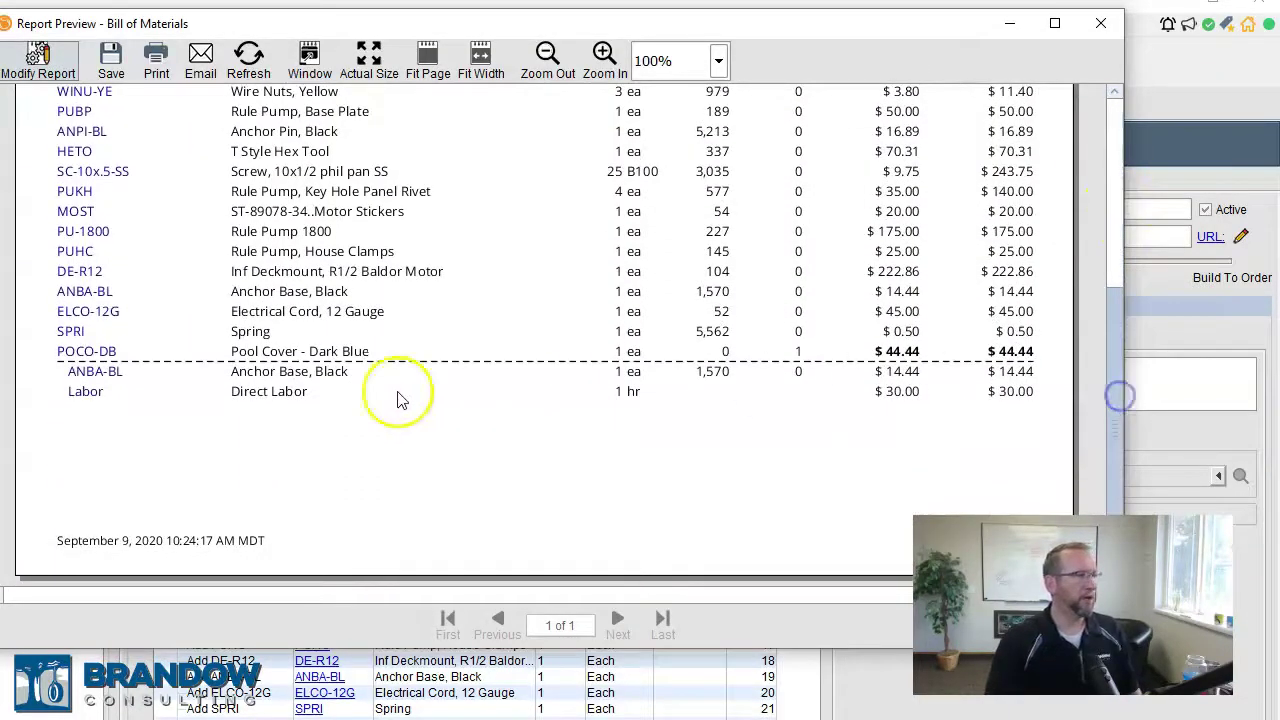